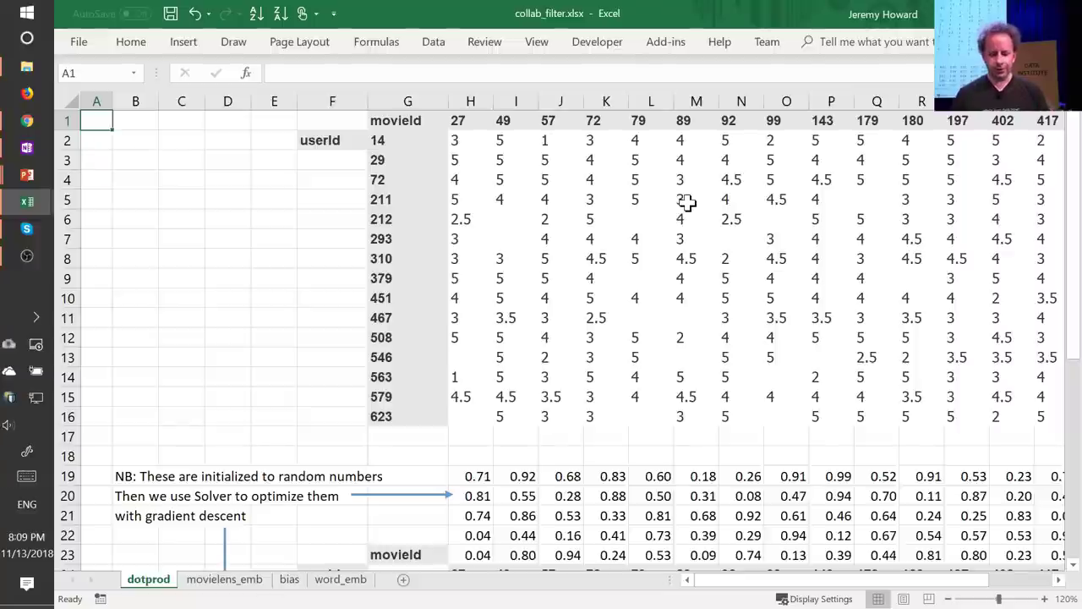
Step: Examine the extents of the ratings table and the predictions table below it on the dotprod sheet
{"action": "key", "text": "ctrl+Right"}
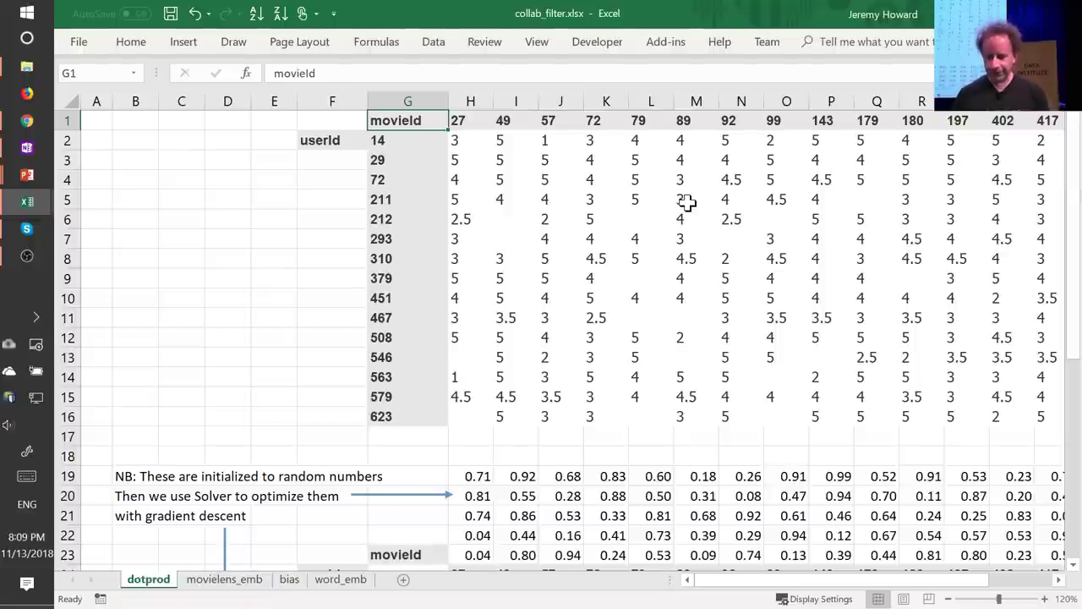
{"action": "key", "text": "ctrl+Right"}
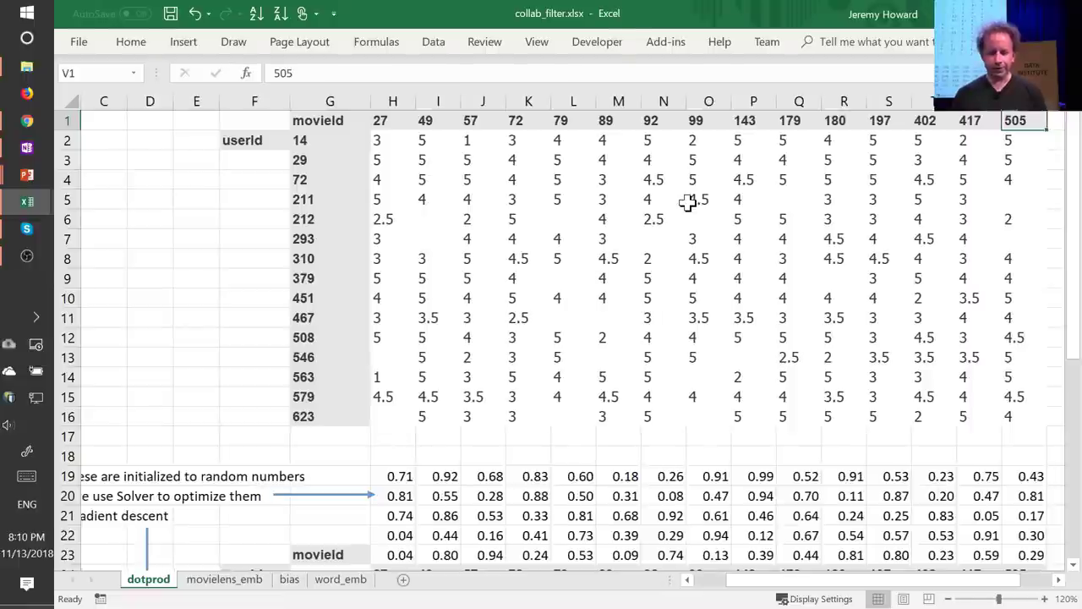
{"action": "key", "text": "ctrl+Left"}
{"action": "key", "text": "ctrl+Down"}
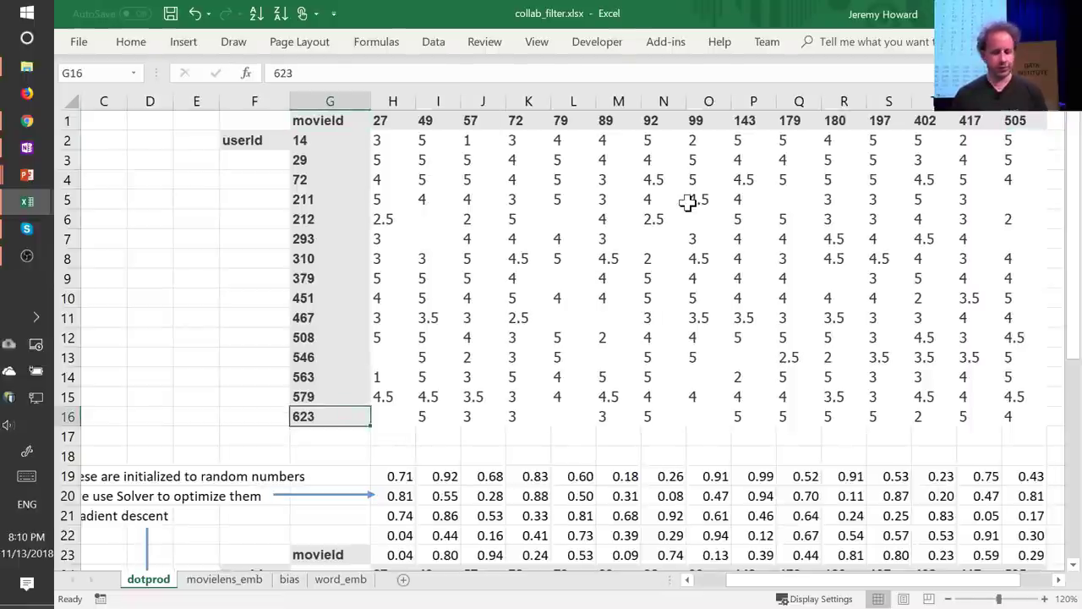
{"action": "key", "text": "ctrl+Down"}
{"action": "key", "text": "ctrl+Down"}
{"action": "key", "text": "ctrl+Right"}
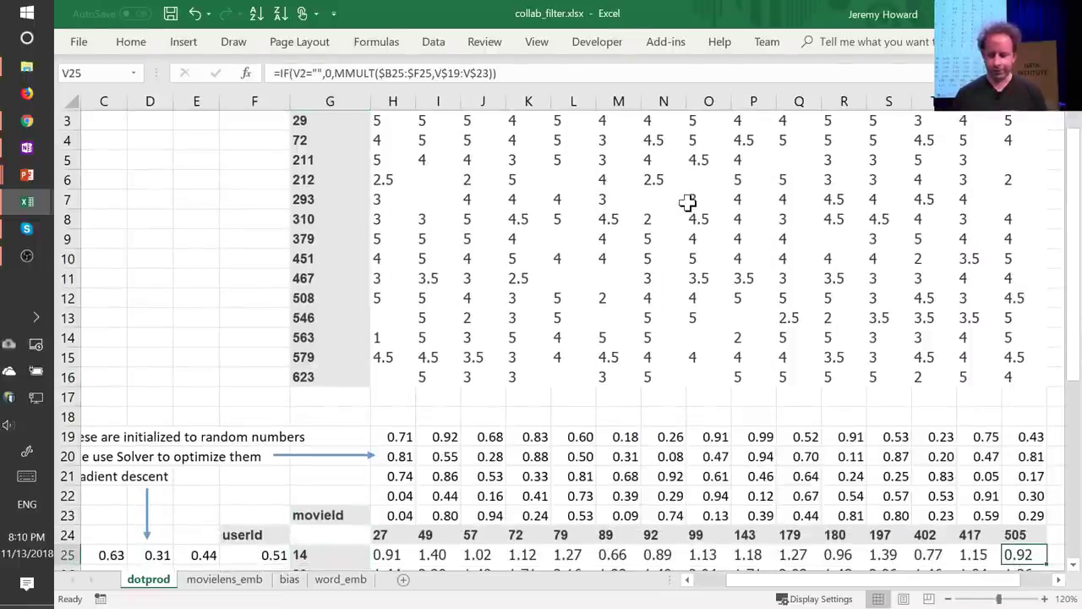
{"action": "key", "text": "ctrl+Down"}
{"action": "key", "text": "ctrl+Left"}
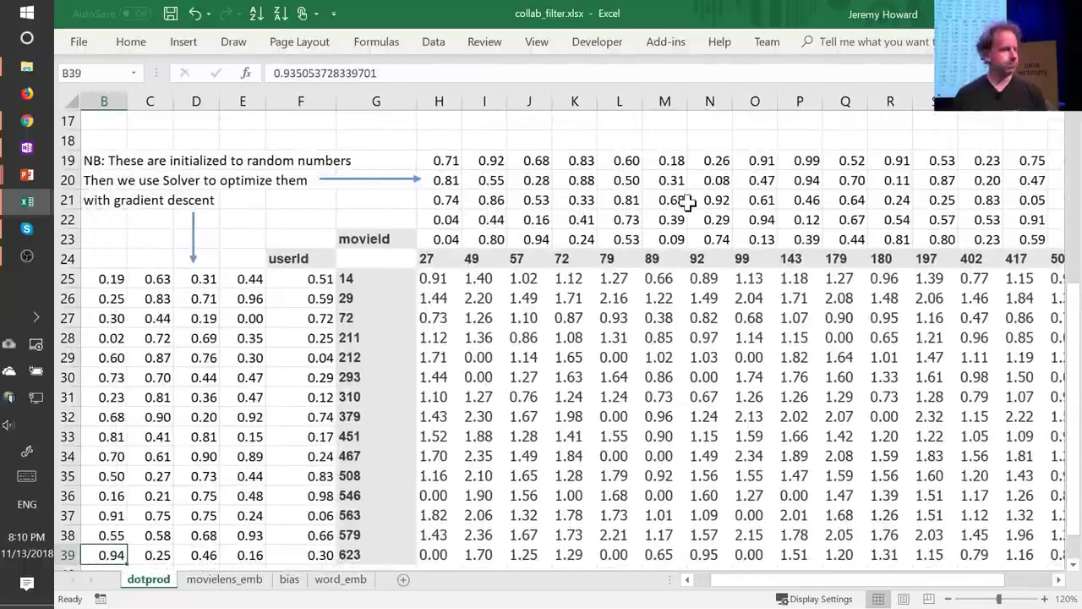
Step: Return to the start of the sheet and review the row 19 notes and the predictions table down to its last row
{"action": "key", "text": "ctrl+Home"}
{"action": "key", "text": "ctrl+Down"}
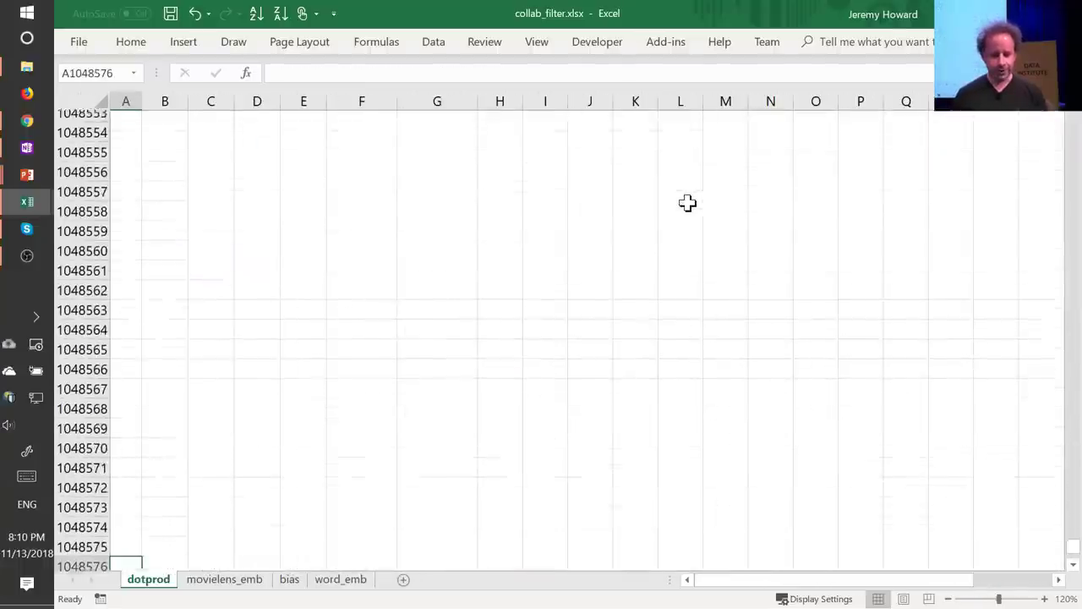
{"action": "key", "text": "ctrl+Up"}
{"action": "key", "text": "Right"}
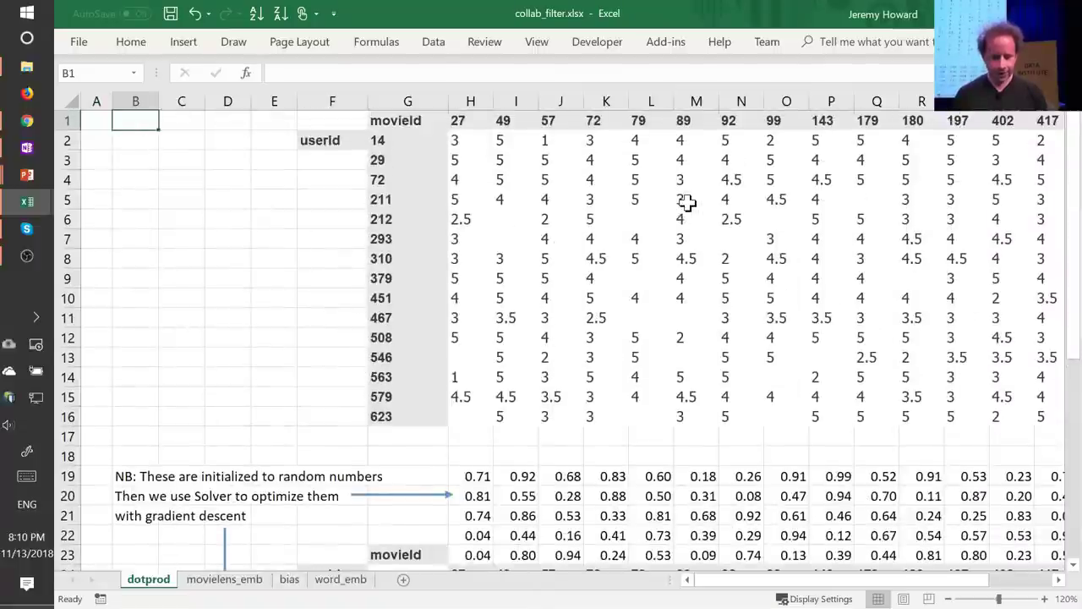
{"action": "key", "text": "ctrl+Down"}
{"action": "key", "text": "Right"}
{"action": "key", "text": "Right"}
{"action": "key", "text": "Right"}
{"action": "key", "text": "Right"}
{"action": "key", "text": "Right"}
{"action": "key", "text": "Right"}
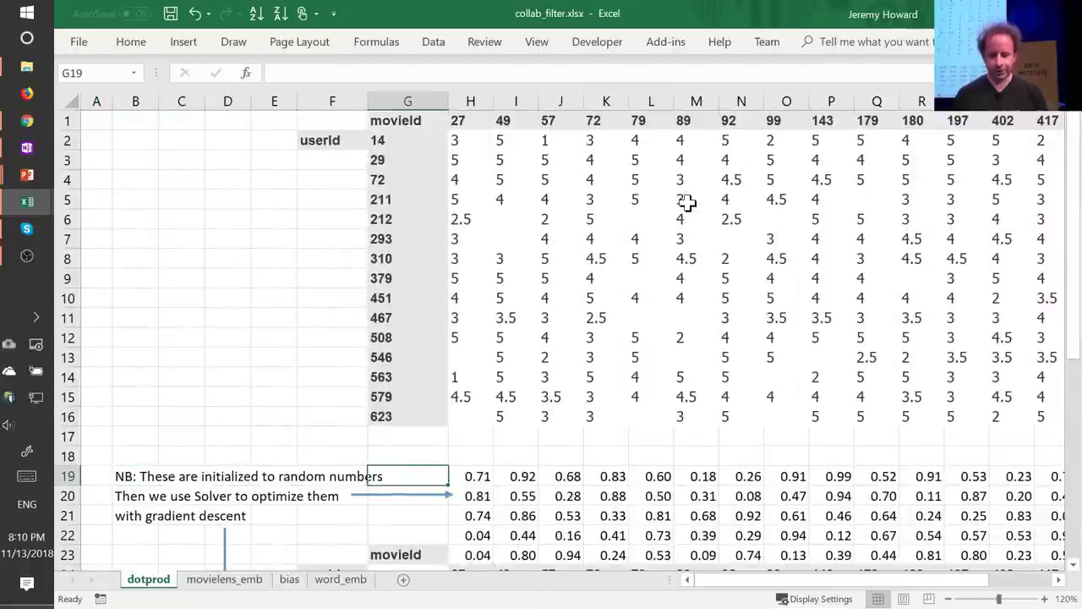
{"action": "key", "text": "ctrl+Down"}
{"action": "key", "text": "ctrl+Right"}
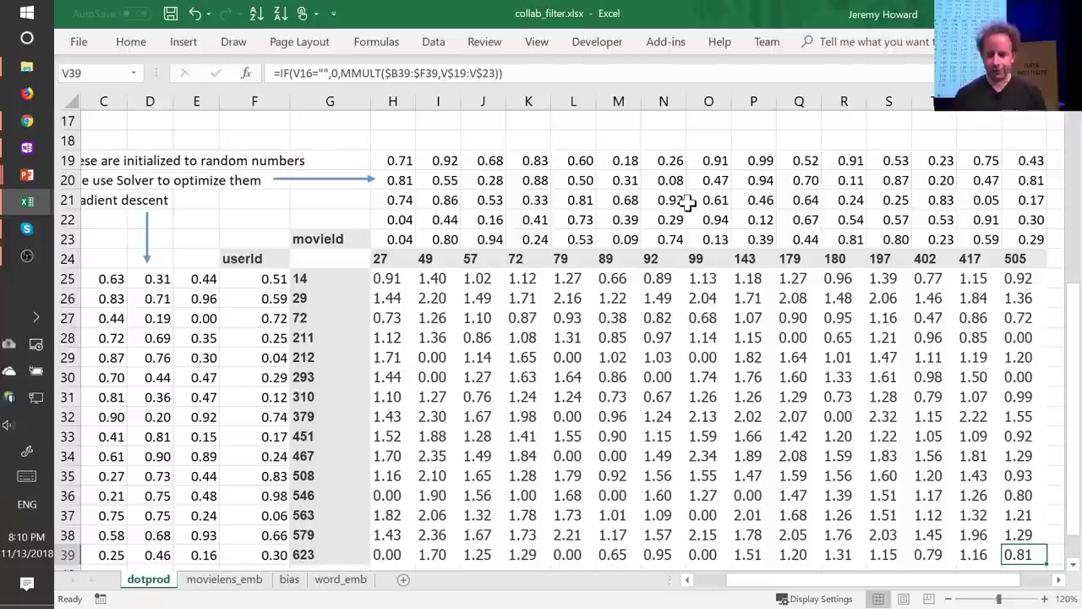
{"action": "key", "text": "ctrl+Left"}
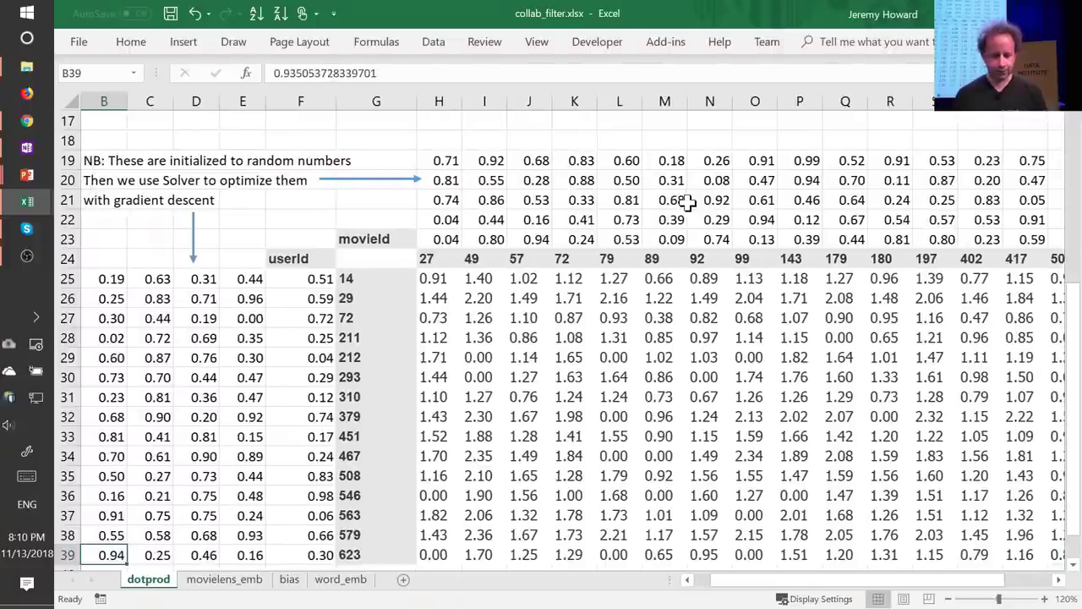
Step: Review the movie weights across row 19 to column V and go back up to the user IDs of the ratings table
{"action": "key", "text": "ctrl+Up"}
{"action": "key", "text": "ctrl+Up"}
{"action": "key", "text": "ctrl+Up"}
{"action": "key", "text": "ctrl+Right"}
{"action": "key", "text": "ctrl+Right"}
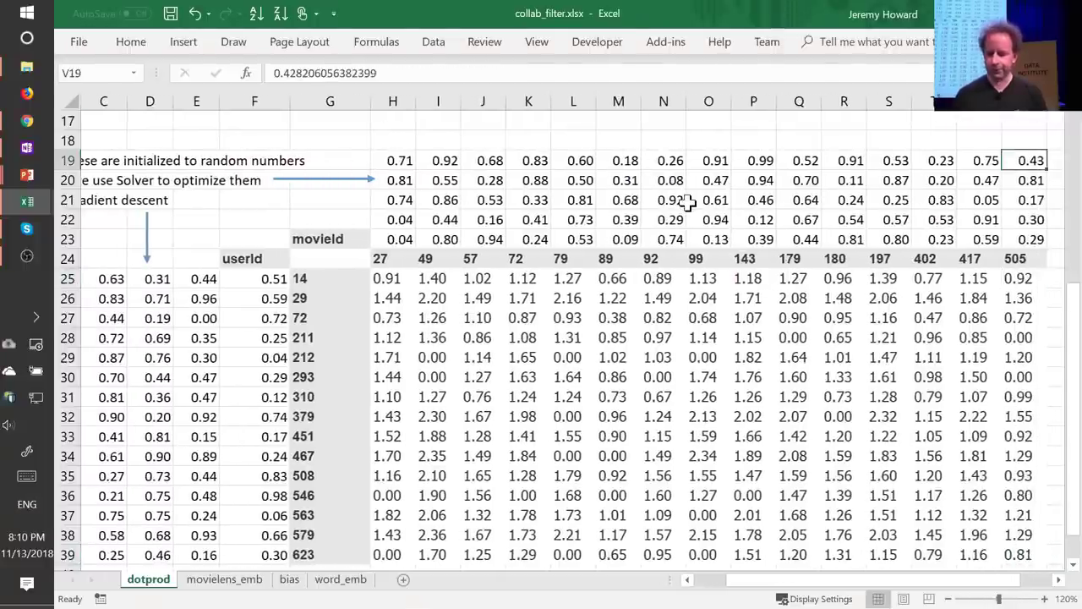
{"action": "key", "text": "ctrl+Left"}
{"action": "key", "text": "ctrl+Up"}
{"action": "key", "text": "Up"}
{"action": "key", "text": "ctrl+Up"}
{"action": "key", "text": "Left"}
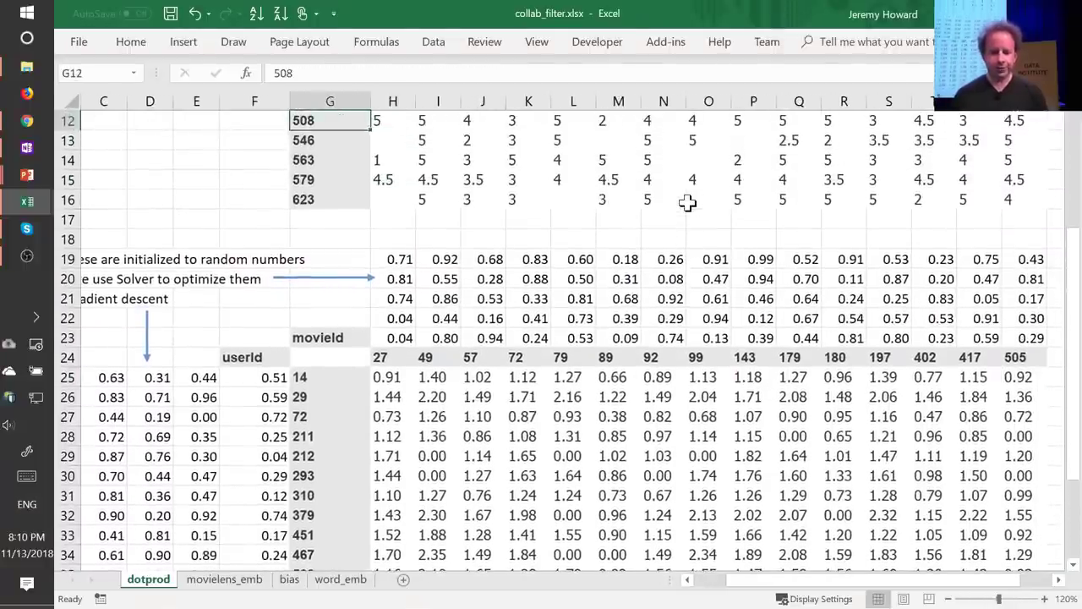
Step: Highlight the entire ratings table G1:V16 from its movieId corner and collapse the selection back to G1
{"action": "key", "text": "ctrl+Up"}
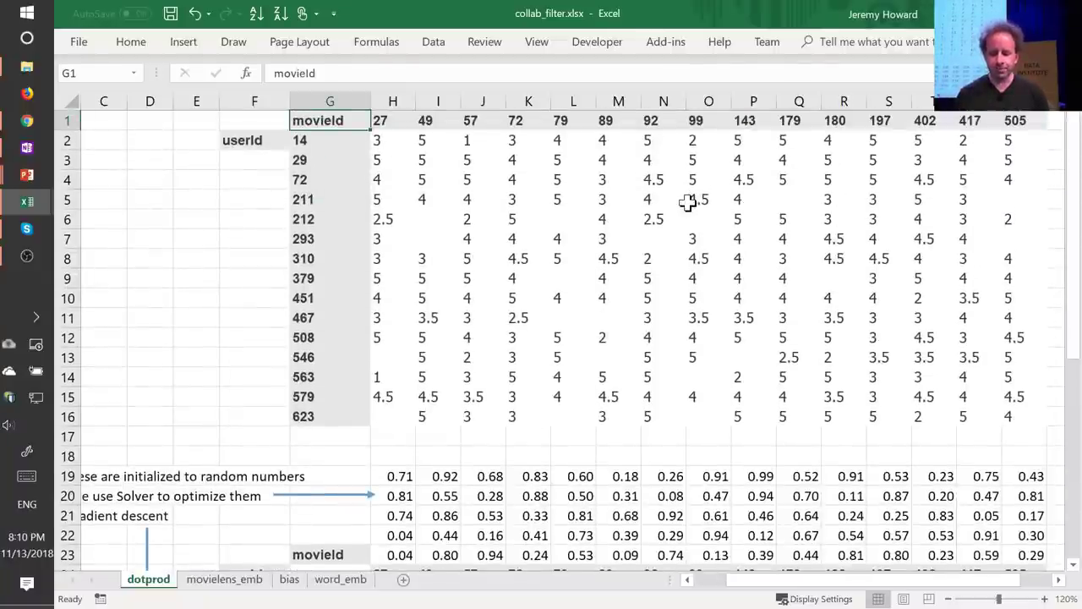
{"action": "key", "text": "ctrl+shift+Down"}
{"action": "key", "text": "ctrl+shift+Right"}
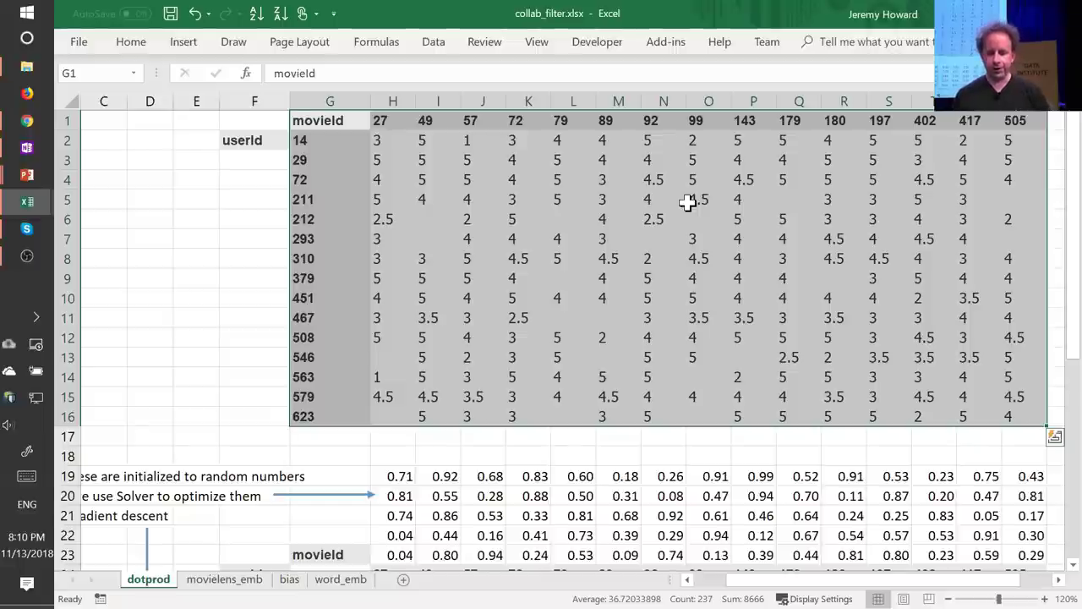
{"action": "key", "text": "shift+BackSpace"}
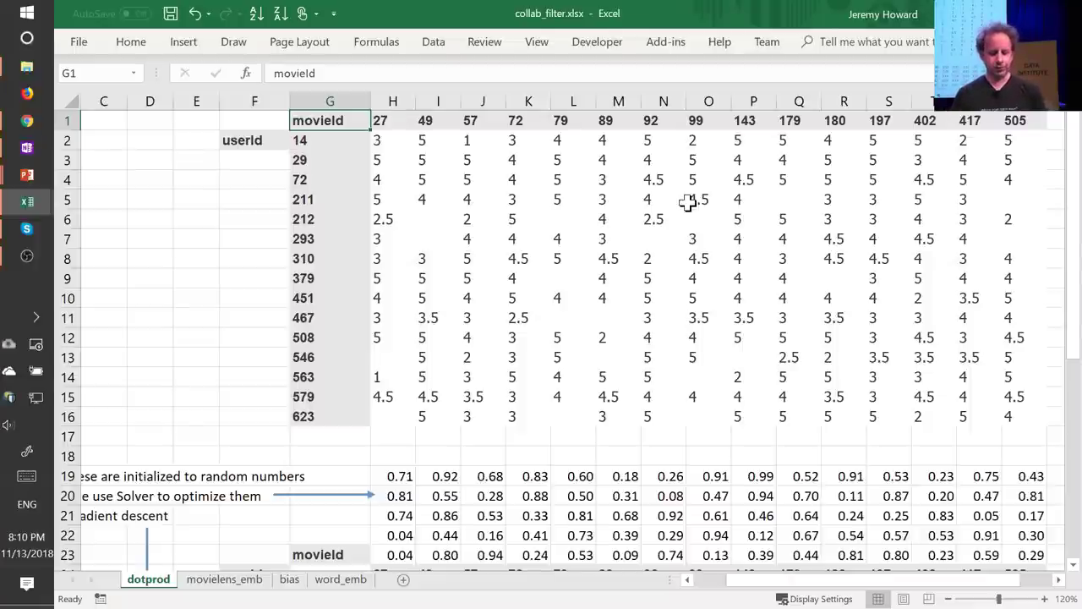
Step: Highlight the user IDs in G2:G16, followed by the complete ratings table G1:V16
{"action": "key", "text": "Down"}
{"action": "key", "text": "ctrl+shift+Down"}
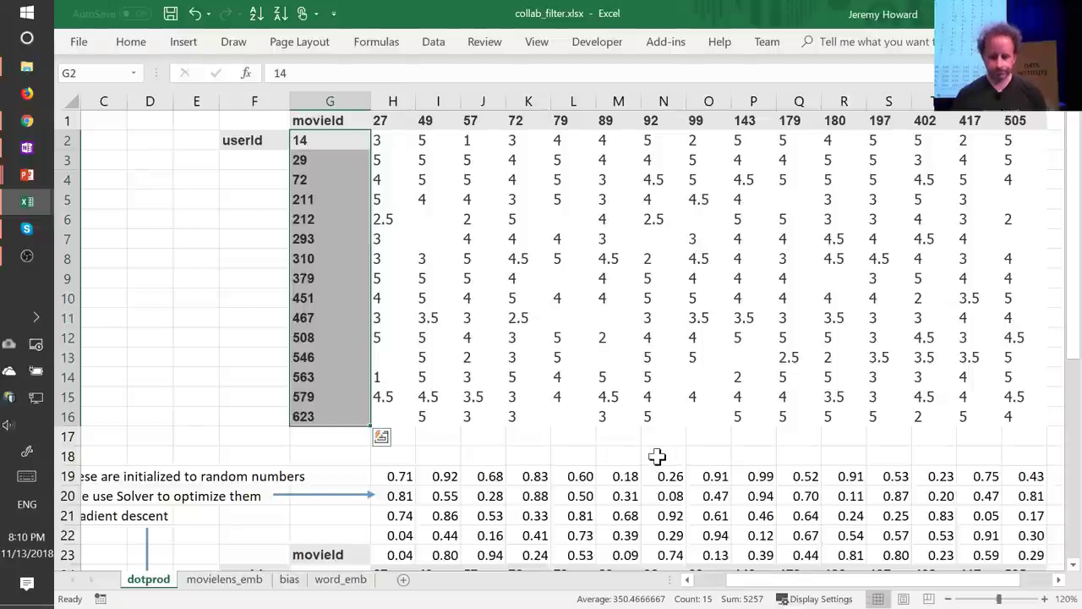
{"action": "key", "text": "Up"}
{"action": "key", "text": "ctrl+shift+Down"}
{"action": "key", "text": "ctrl+shift+Right"}
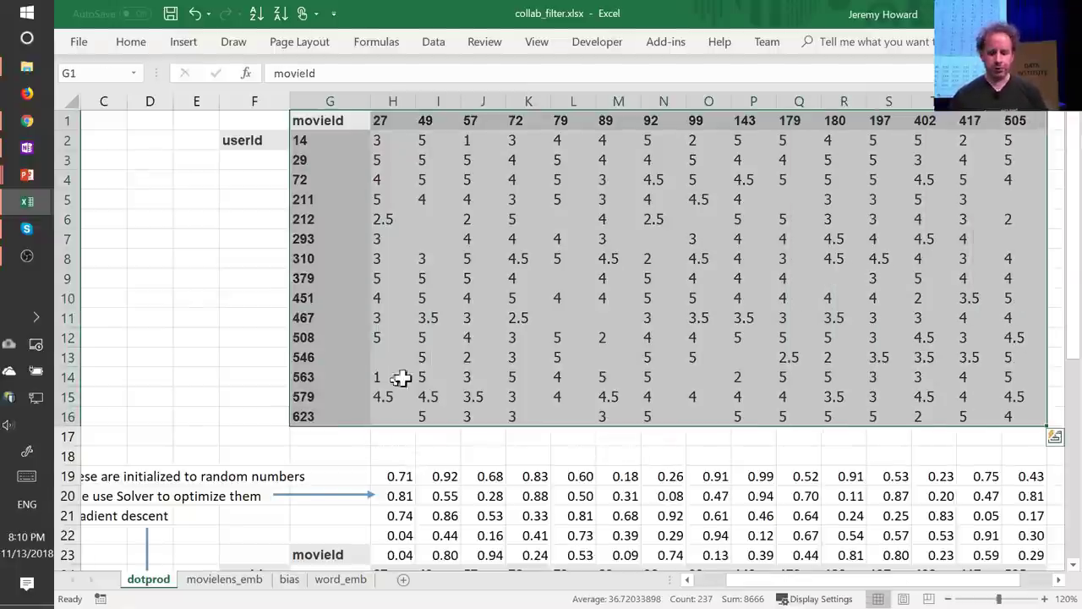
Step: Highlight the blank ratings L6, N7 and O6 together, followed by the full ratings table G1:V16
{"action": "left_click", "coordinate": [635, 243]}
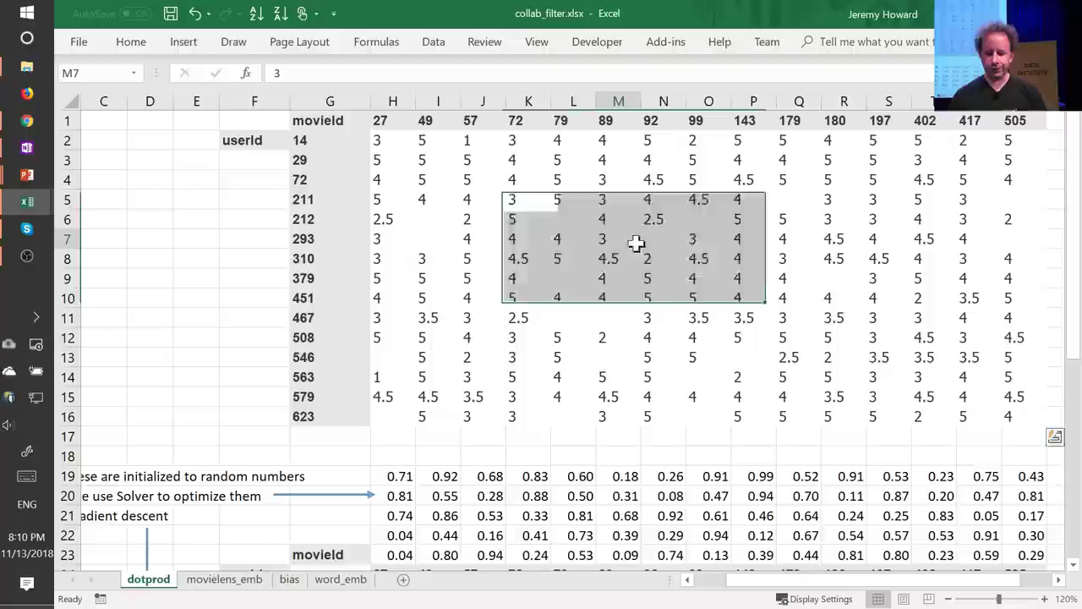
{"action": "left_click", "coordinate": [564, 218]}
{"action": "left_click", "coordinate": [651, 241], "text": "ctrl"}
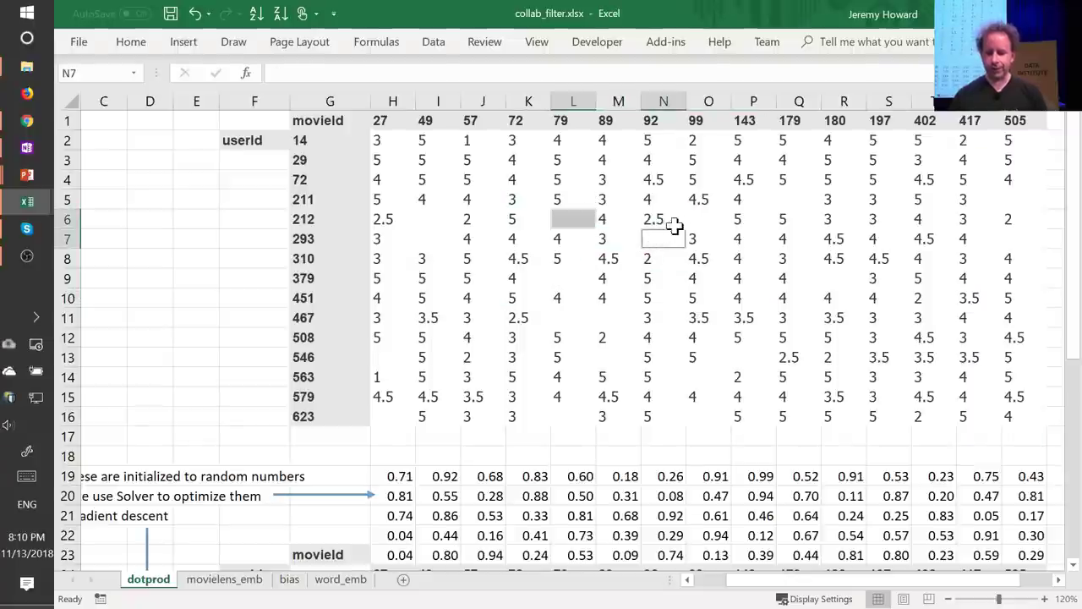
{"action": "left_click", "coordinate": [690, 222], "text": "ctrl"}
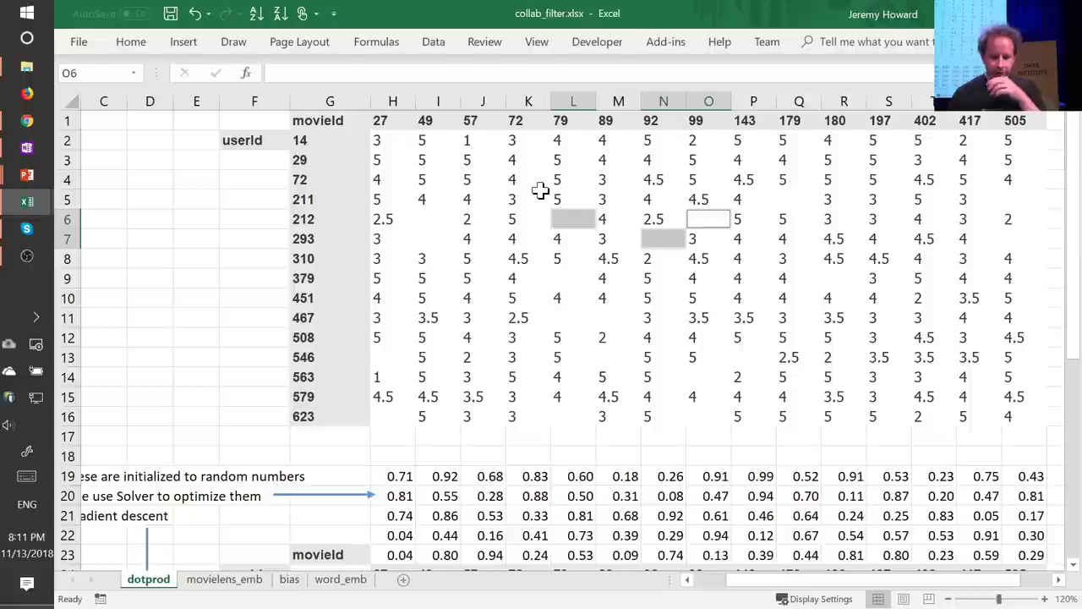
{"action": "left_click_drag", "start_coordinate": [336, 128], "coordinate": [1006, 414]}
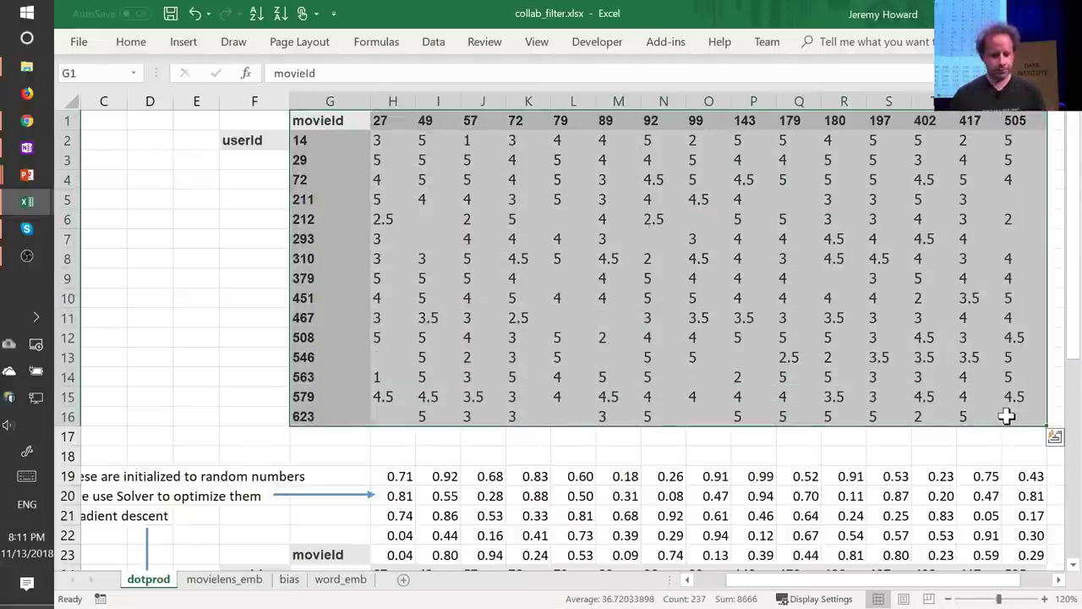
{"action": "left_click", "coordinate": [479, 497]}
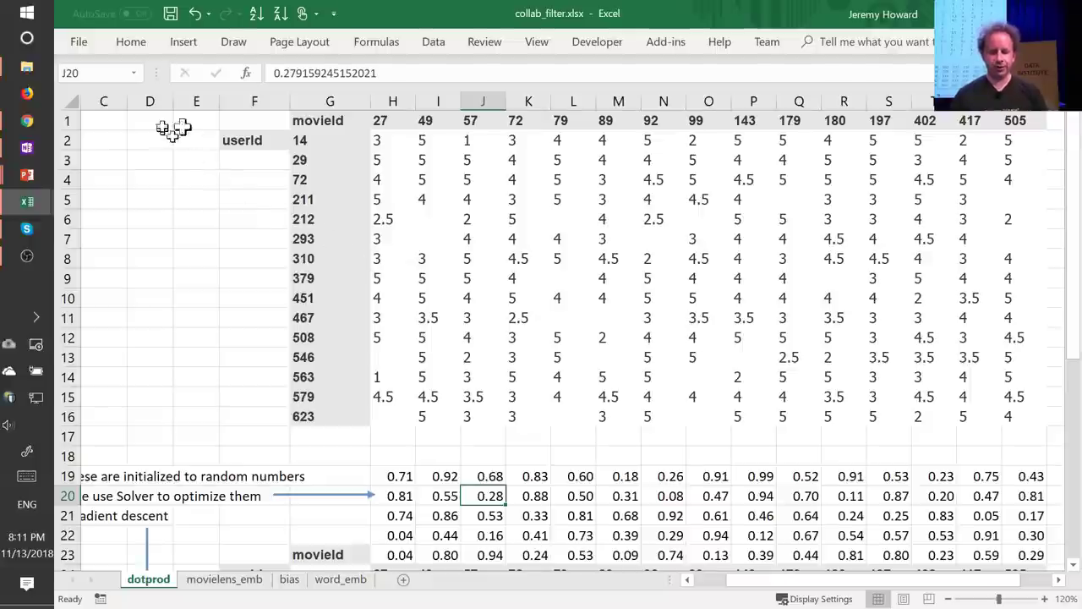
Step: Highlight the missing rating in I7 together with its movie ID in I1 and its user ID in G7
{"action": "left_click", "coordinate": [317, 238]}
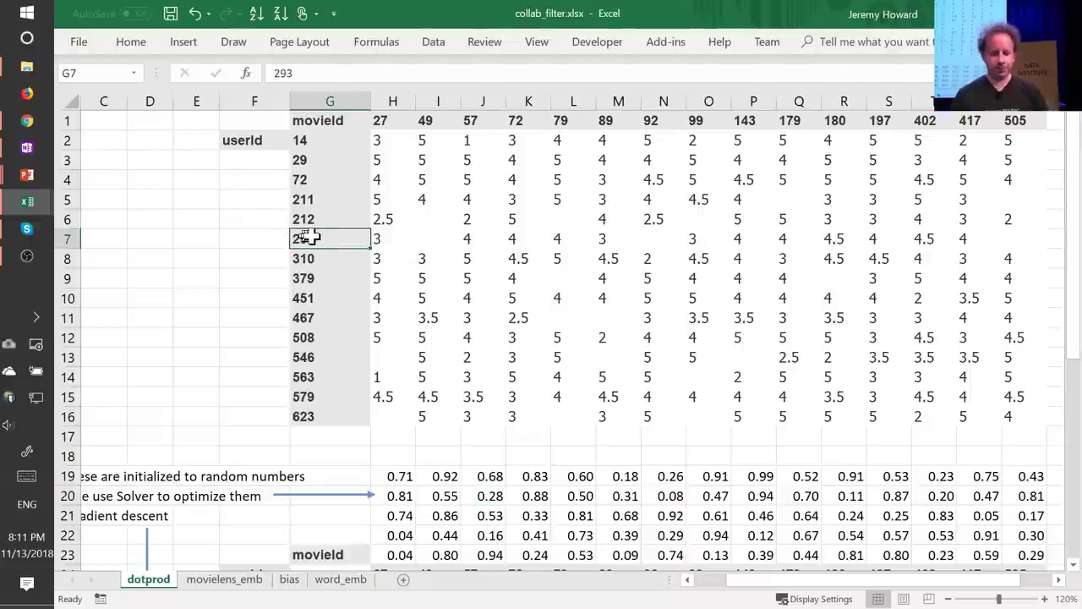
{"action": "left_click", "coordinate": [421, 239]}
{"action": "left_click", "coordinate": [422, 125], "text": "ctrl"}
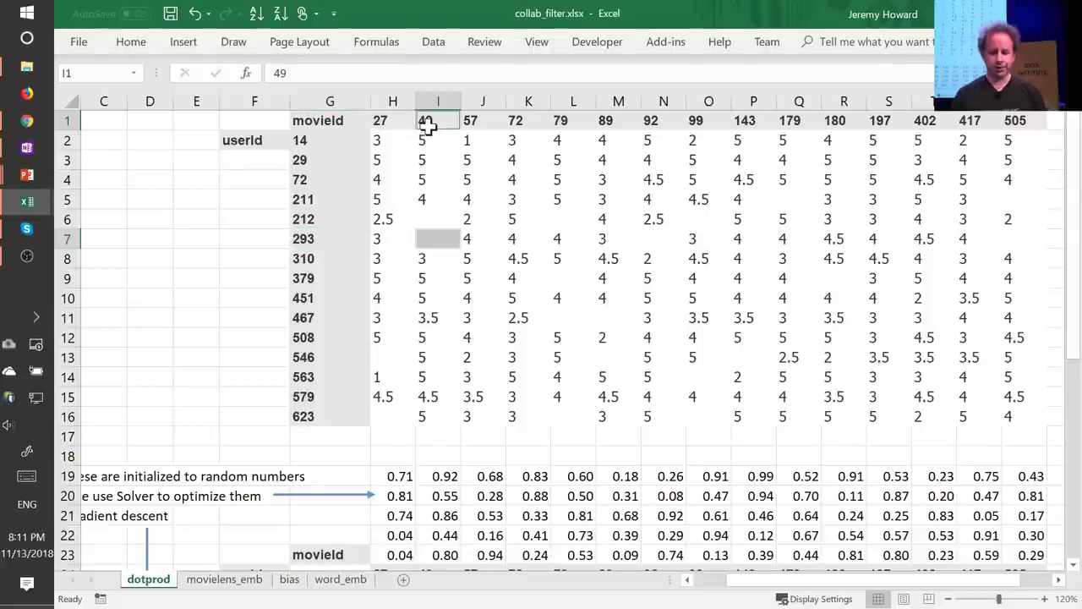
{"action": "left_click", "coordinate": [327, 236], "text": "ctrl"}
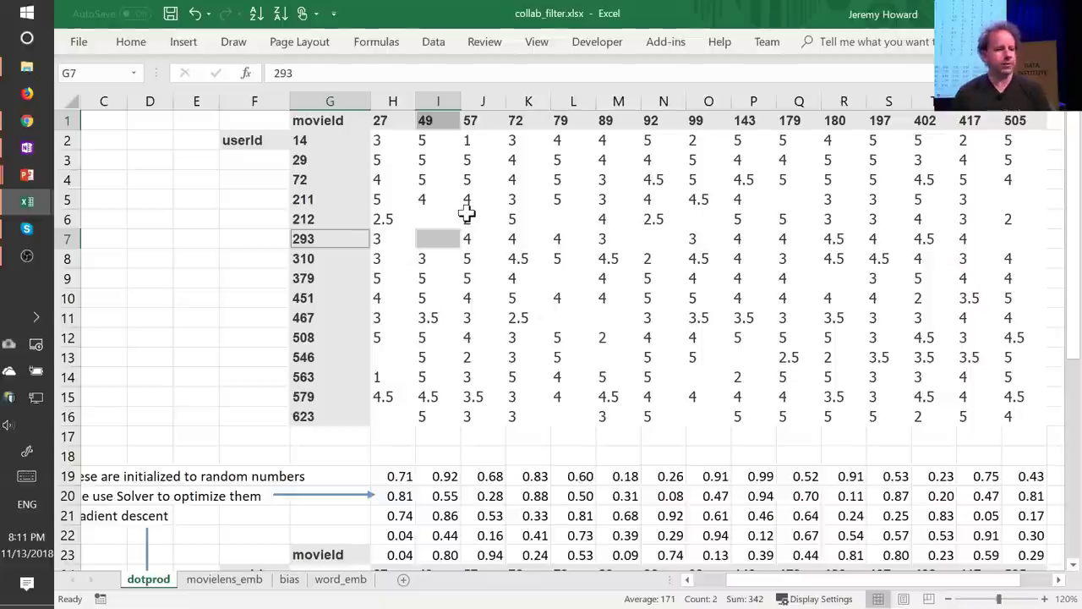
Step: Go to the predictions table and inspect the formula in H26 for user 29 and movie 27
{"action": "key", "text": "Down"}
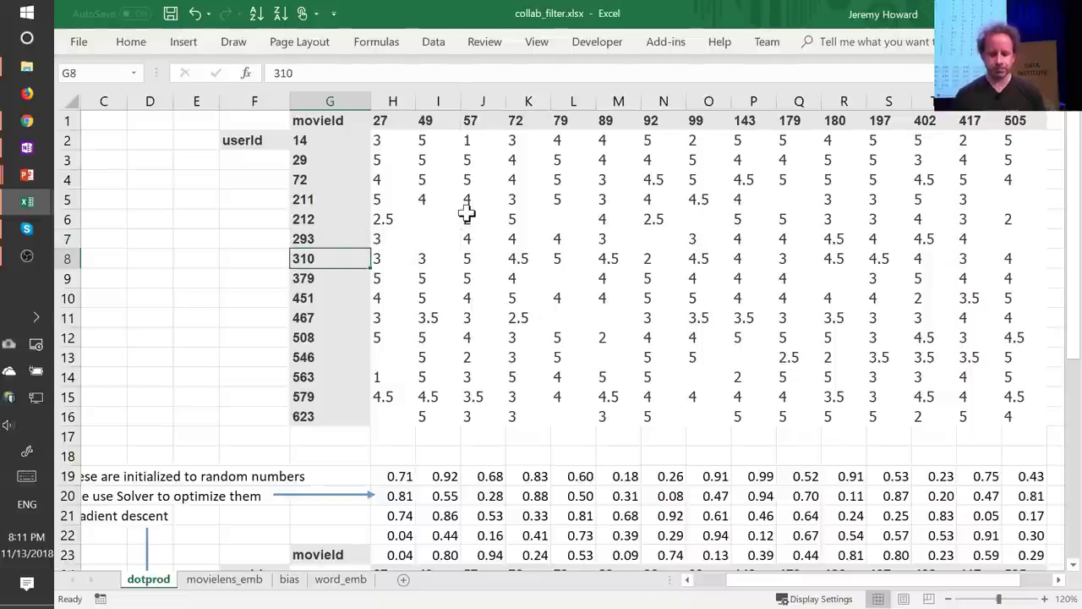
{"action": "key", "text": "ctrl+Down"}
{"action": "key", "text": "ctrl+Down"}
{"action": "key", "text": "ctrl+Down"}
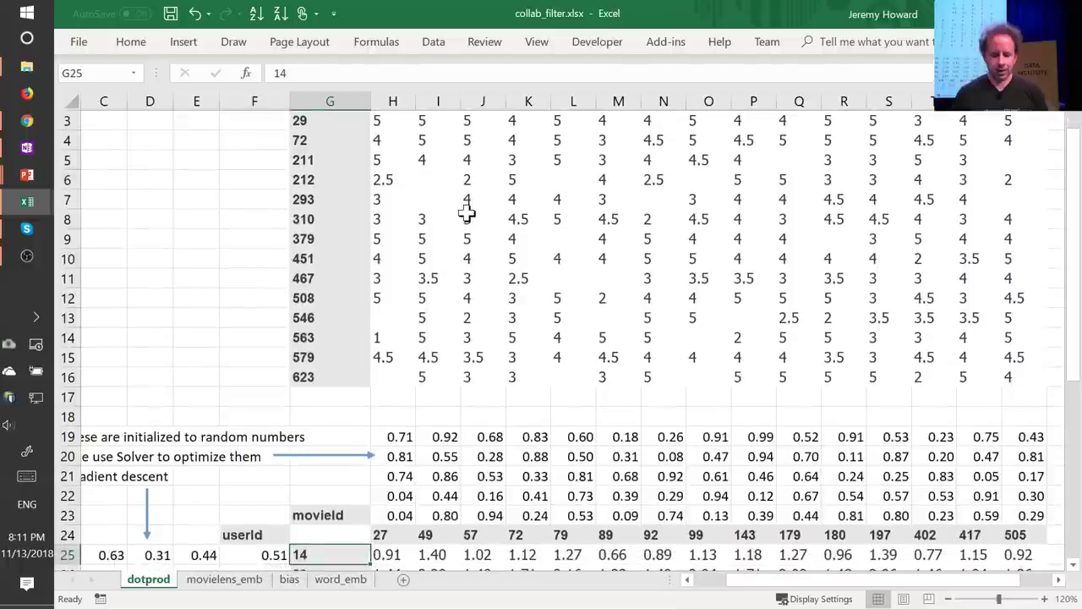
{"action": "key", "text": "Right"}
{"action": "key", "text": "Down"}
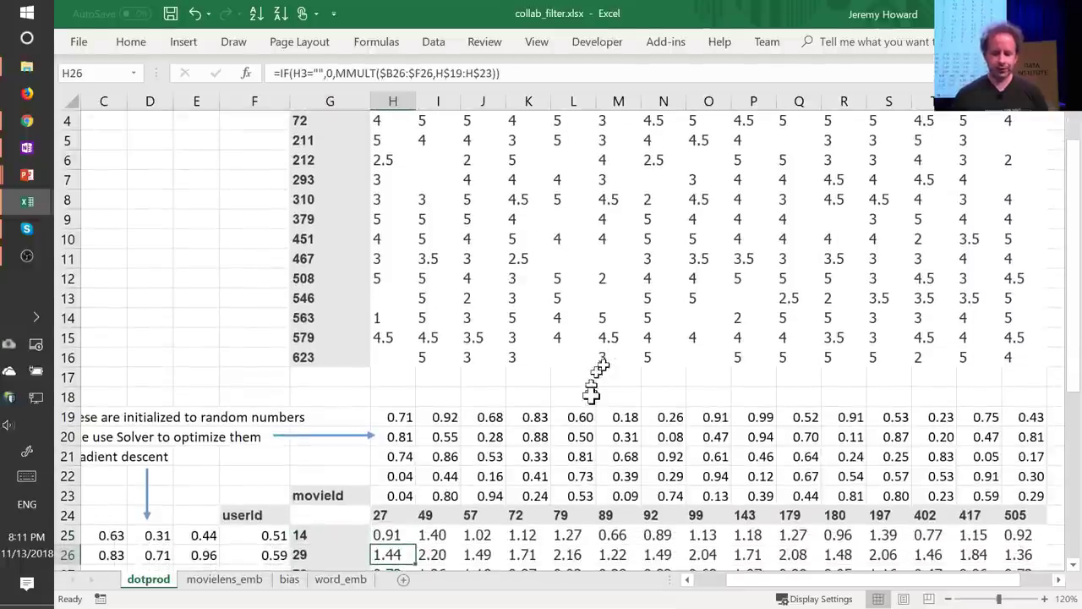
{"action": "scroll", "coordinate": [592, 389], "scroll_direction": "down", "scroll_amount": 3}
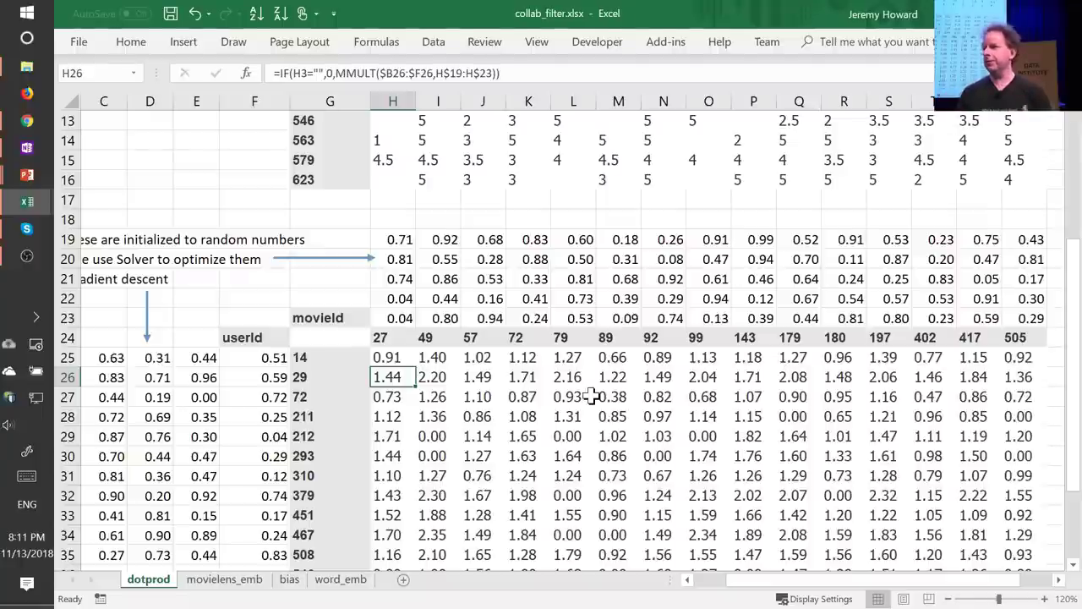
Step: Highlight the user weights in B25:E39 beside the predictions table
{"action": "left_click", "coordinate": [148, 357]}
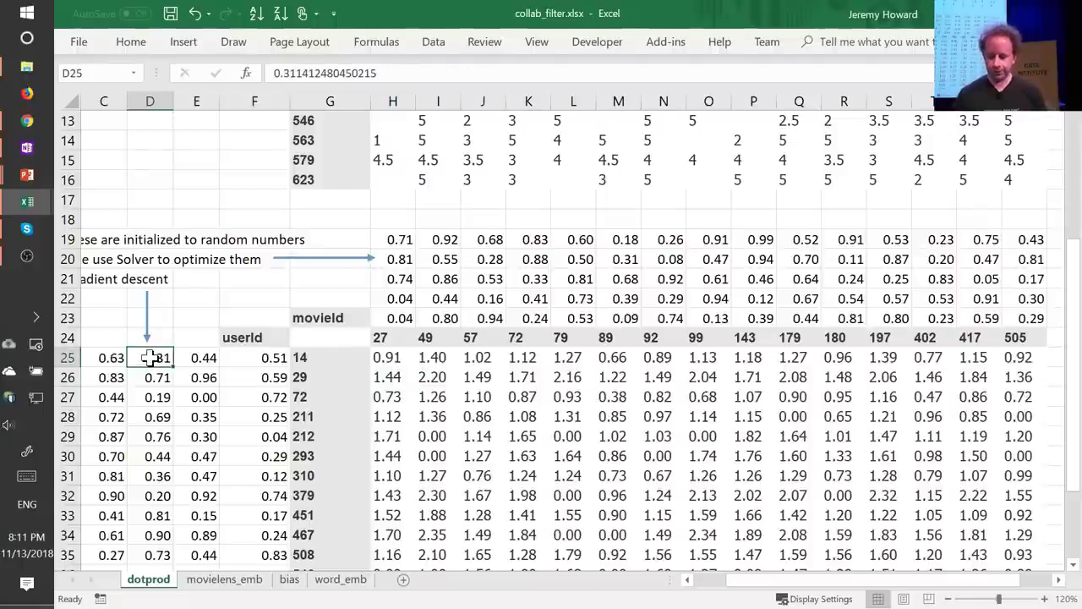
{"action": "scroll", "coordinate": [149, 357], "scroll_direction": "left", "scroll_amount": 2}
{"action": "left_click", "coordinate": [144, 357]}
{"action": "key", "text": "ctrl+shift+Down"}
{"action": "key", "text": "shift+Right"}
{"action": "key", "text": "shift+Right"}
{"action": "key", "text": "shift+Right"}
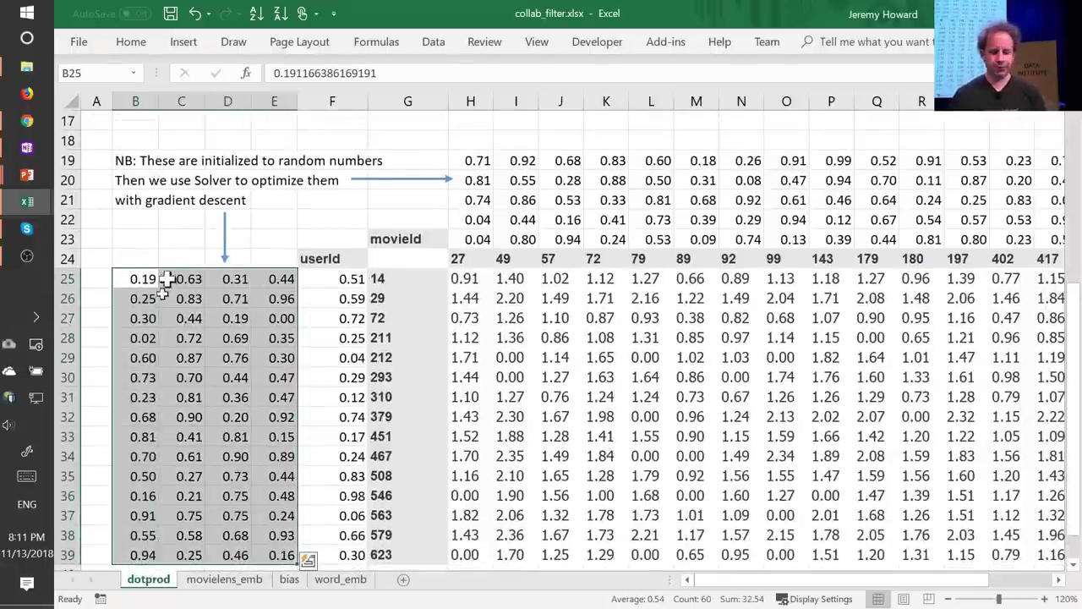
Step: Highlight the block of movie weights H19:V23 above the predictions table
{"action": "left_click", "coordinate": [475, 160]}
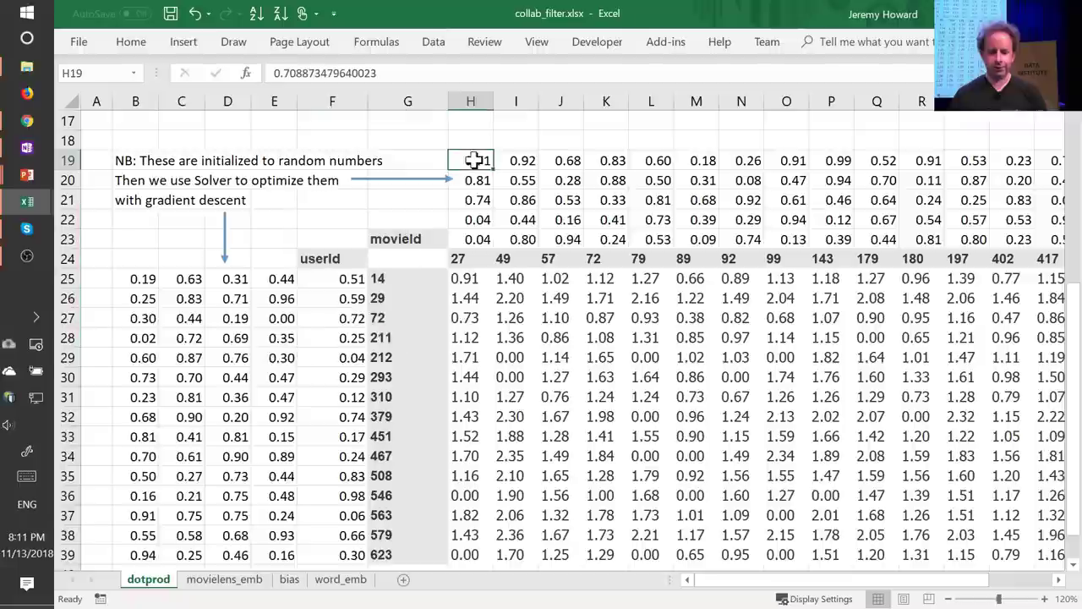
{"action": "key", "text": "shift+Down"}
{"action": "key", "text": "shift+Down"}
{"action": "key", "text": "shift+Down"}
{"action": "key", "text": "shift+Down"}
{"action": "key", "text": "ctrl+shift+Right"}
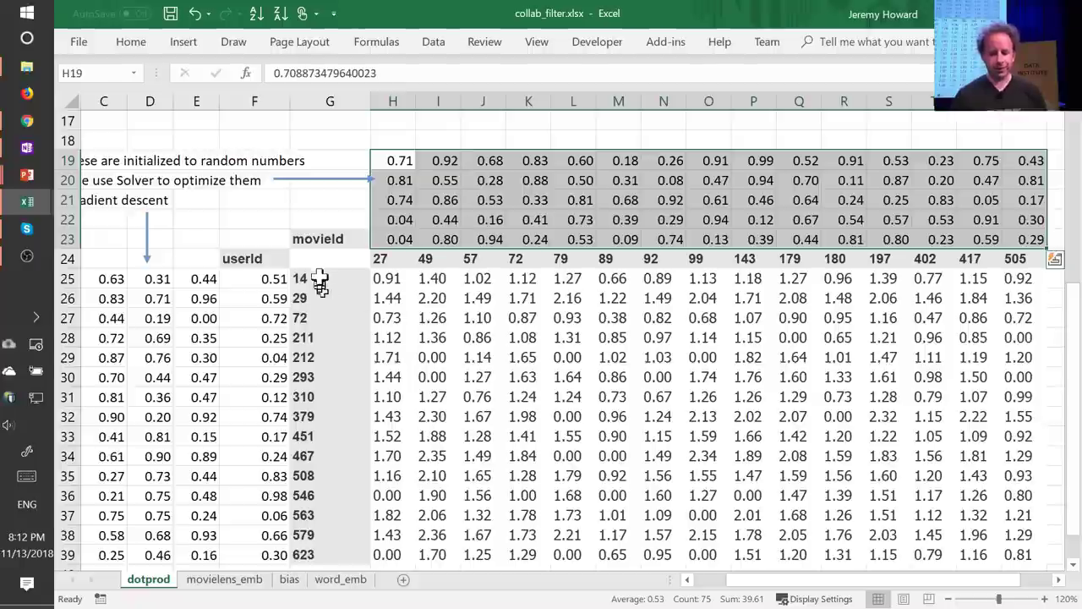
Step: Select the movie ID 27 header in H24 and highlight that movie's five weights in H19:H23
{"action": "left_click", "coordinate": [377, 264]}
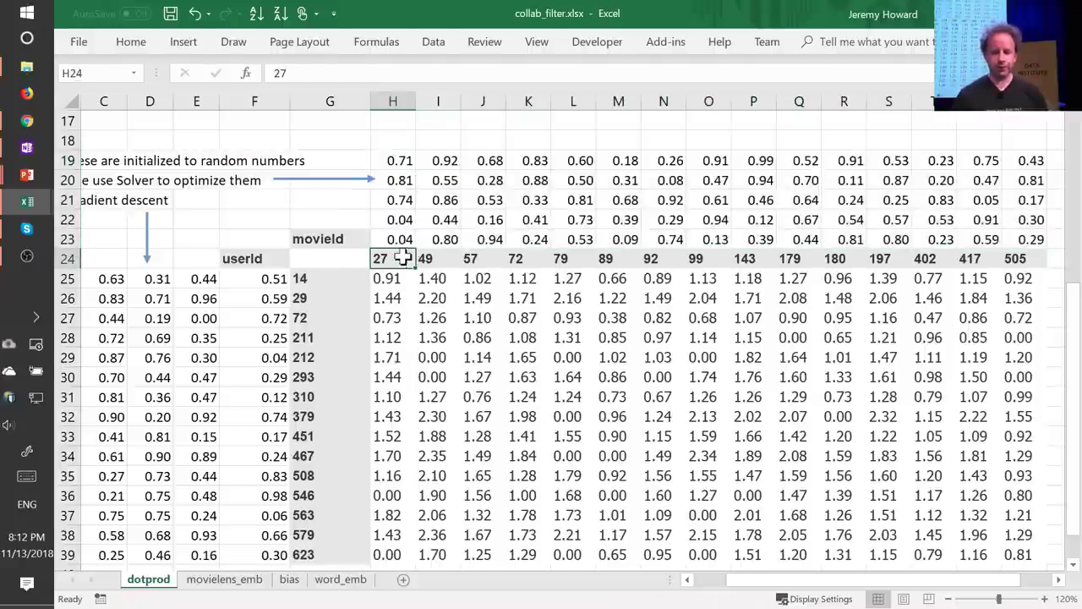
{"action": "left_click_drag", "start_coordinate": [393, 239], "coordinate": [406, 163]}
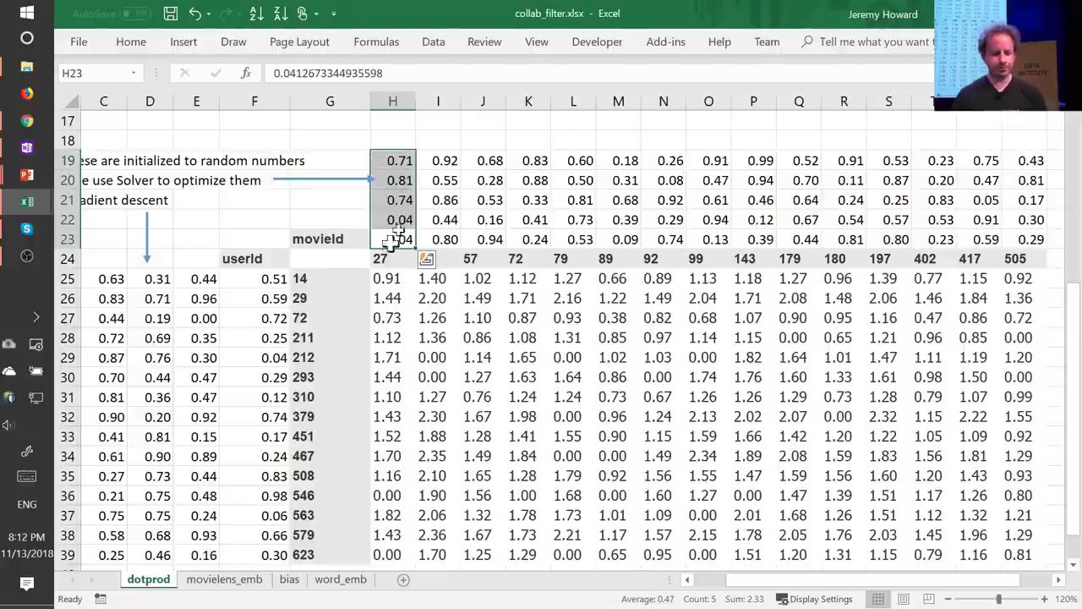
Step: Highlight user 14's five weights in B25:F25 and inspect the prediction formula in H25 for movie 27
{"action": "left_click", "coordinate": [319, 280]}
{"action": "left_click_drag", "start_coordinate": [265, 279], "coordinate": [134, 281]}
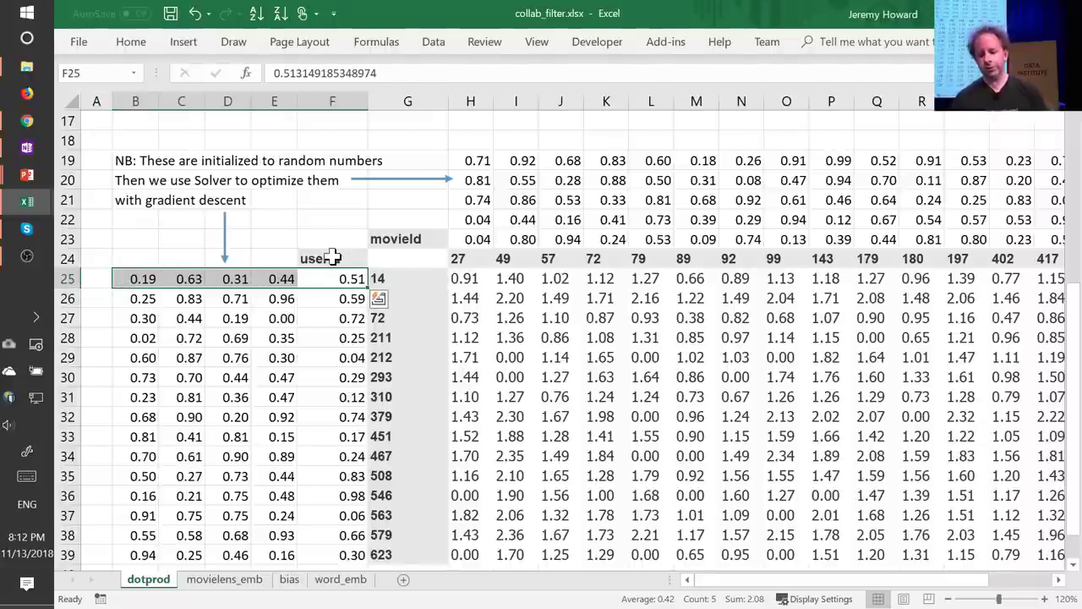
{"action": "left_click", "coordinate": [468, 281]}
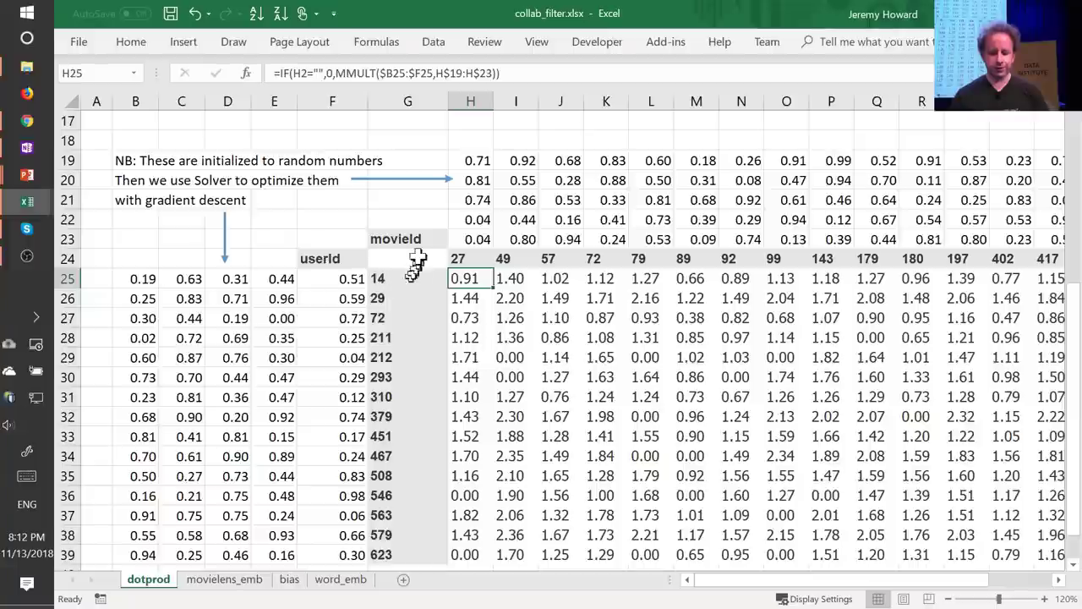
{"action": "double_click", "coordinate": [478, 280]}
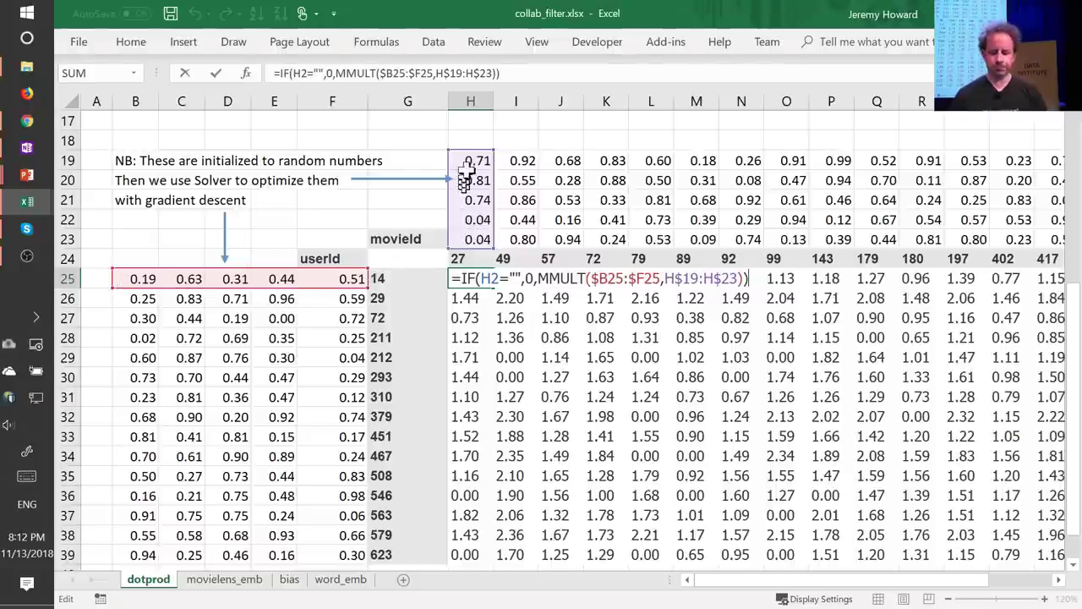
{"action": "key", "text": "Escape"}
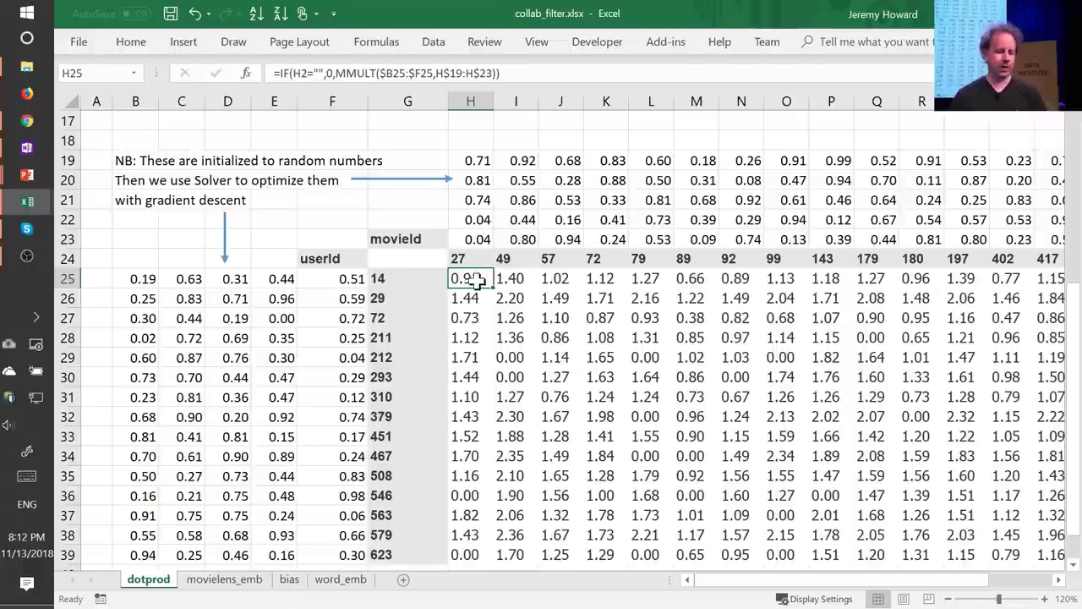
Step: Inspect the prediction formulas in K27 and O32 with their highlighted user and movie weights, returning to K27
{"action": "left_click", "coordinate": [587, 318]}
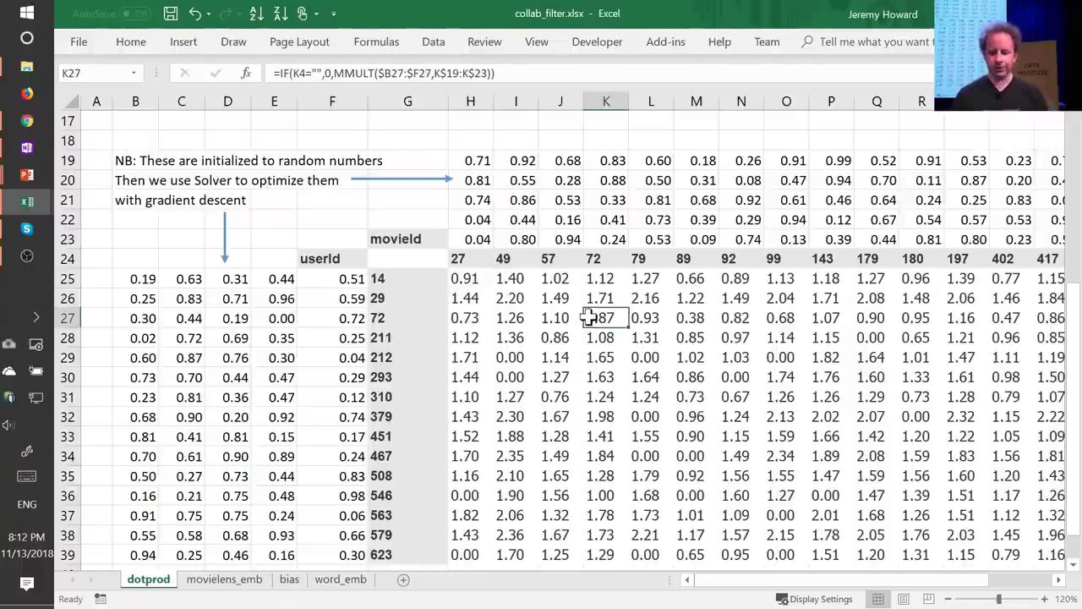
{"action": "double_click", "coordinate": [587, 318]}
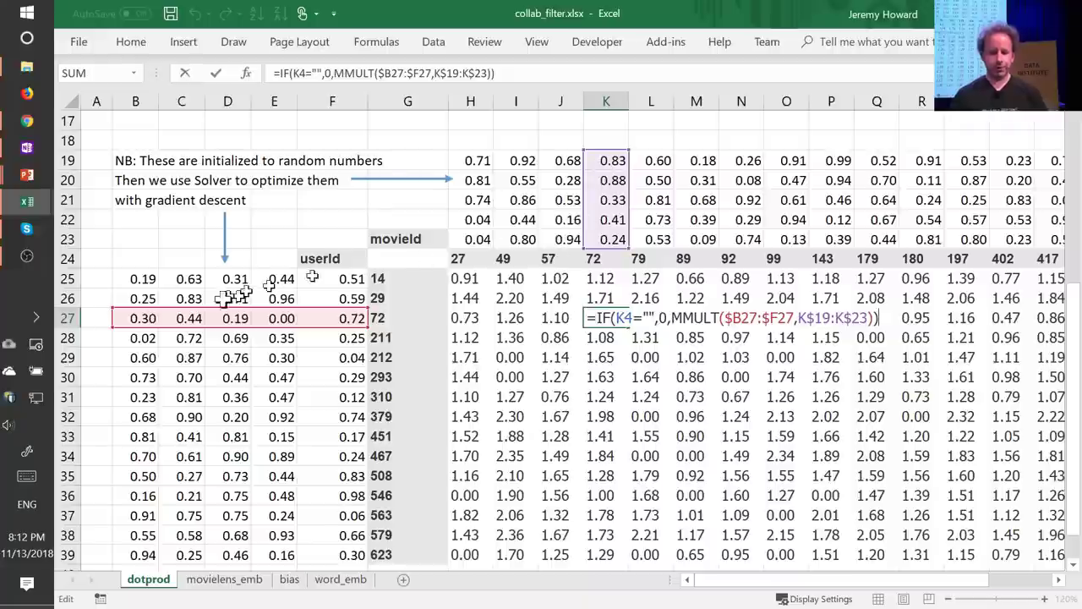
{"action": "key", "text": "Escape"}
{"action": "left_click", "coordinate": [772, 414]}
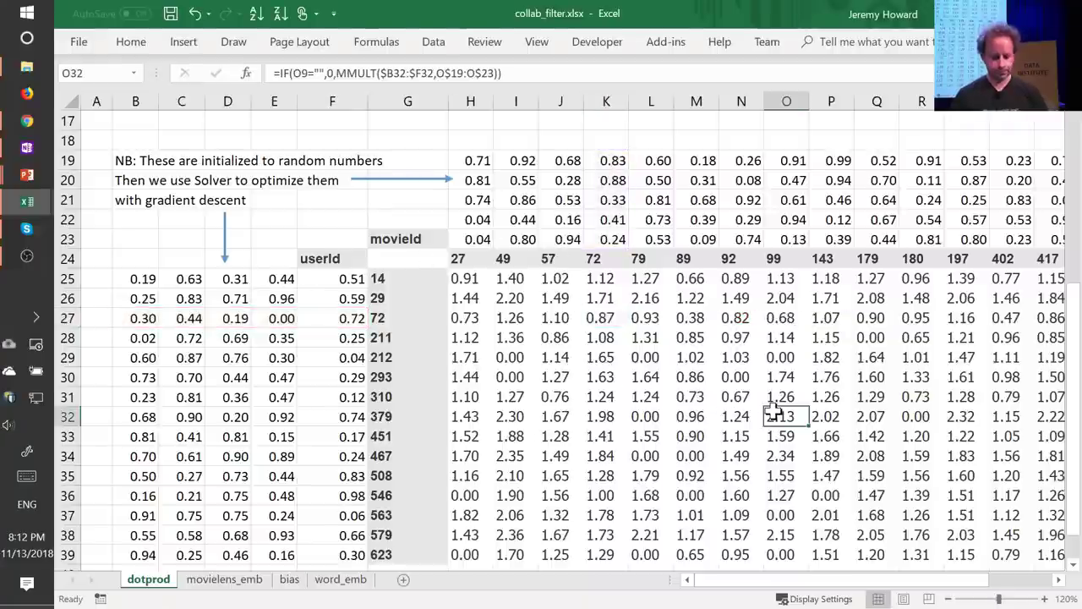
{"action": "double_click", "coordinate": [772, 414]}
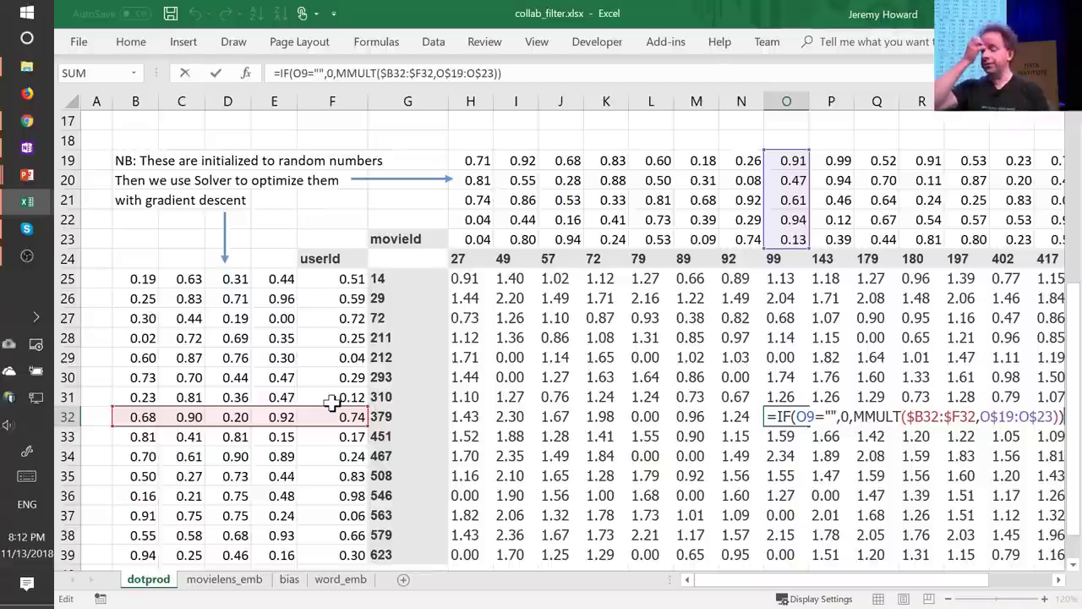
{"action": "key", "text": "Escape"}
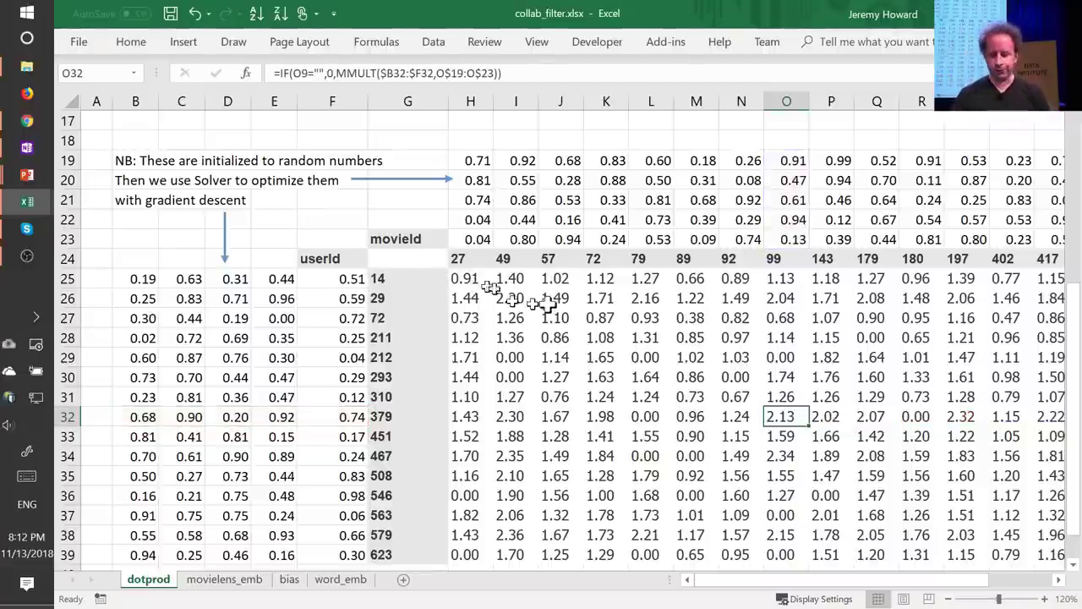
{"action": "left_click", "coordinate": [607, 317]}
{"action": "key", "text": "F2"}
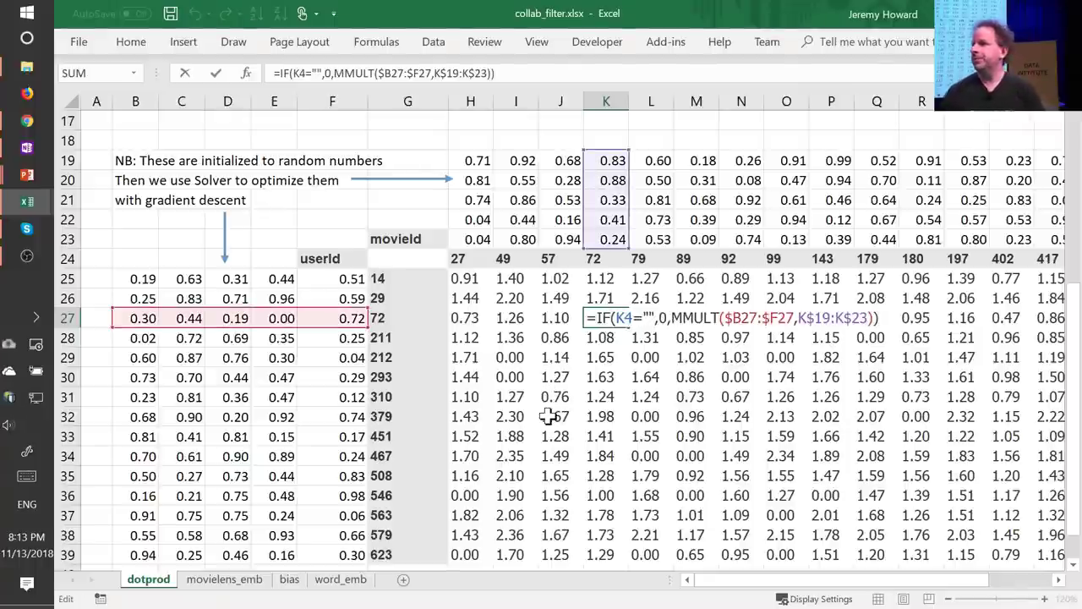
{"action": "key", "text": "Escape"}
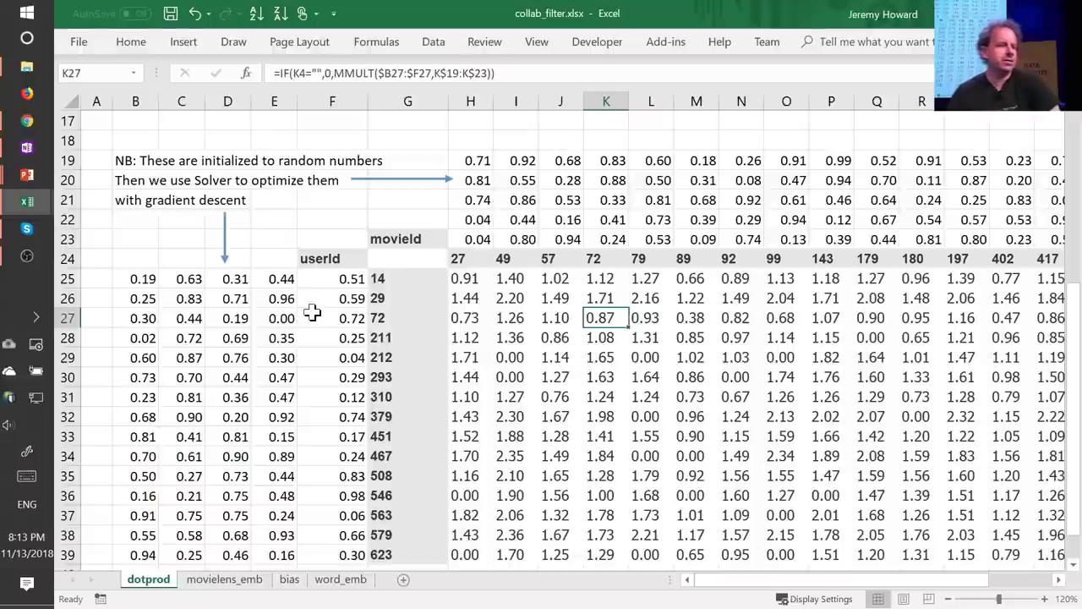
Step: Highlight the user weights in B26:F26 and B25:F36, and the movie weights in J19:J23 and H19:R23
{"action": "left_click", "coordinate": [376, 299]}
{"action": "left_click_drag", "start_coordinate": [347, 299], "coordinate": [145, 302]}
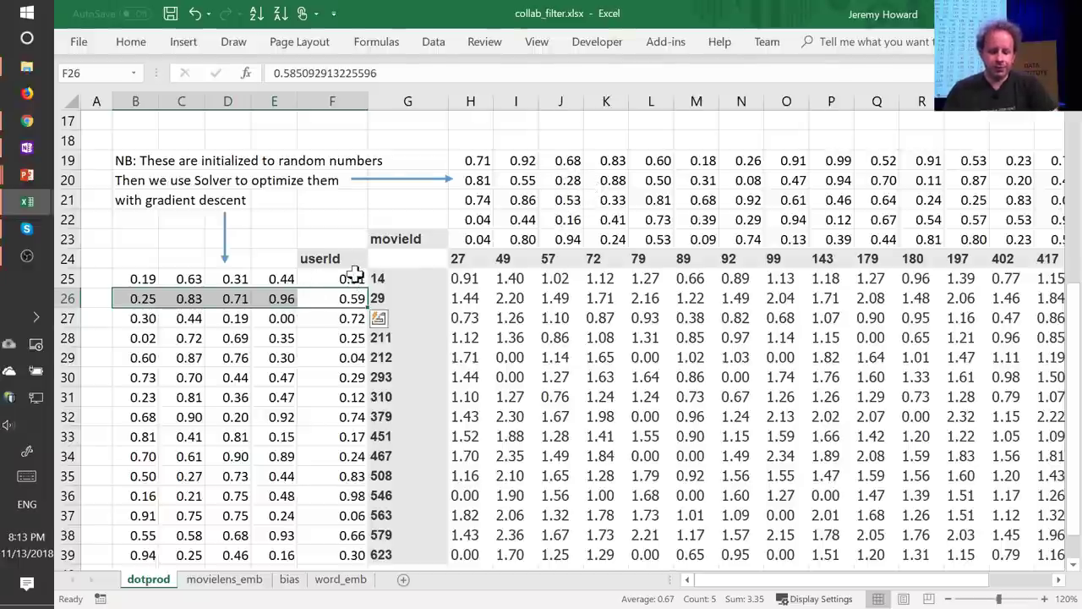
{"action": "left_click_drag", "start_coordinate": [355, 277], "coordinate": [149, 495]}
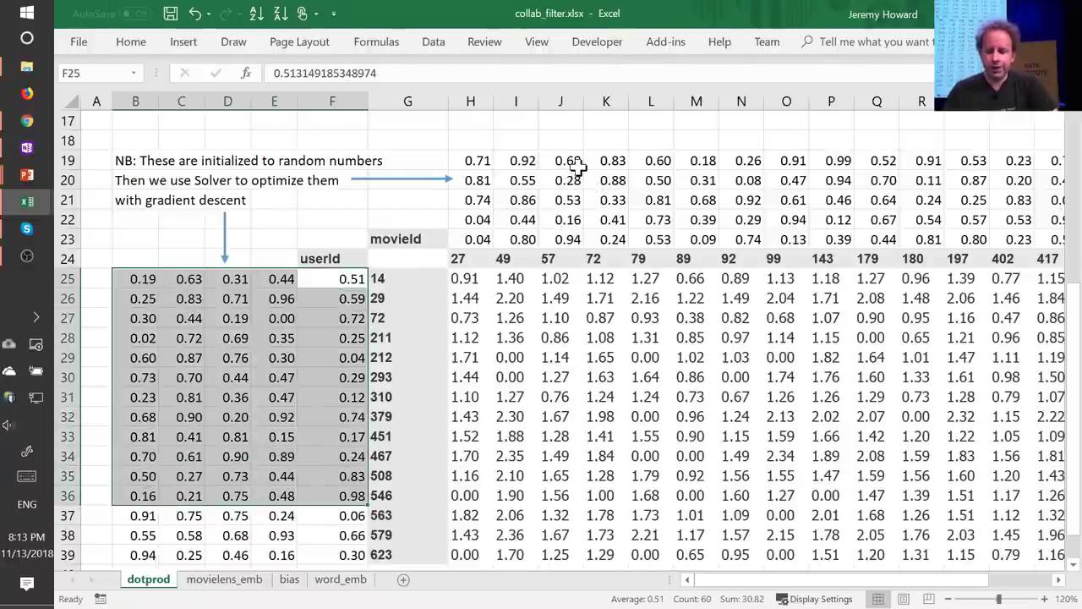
{"action": "left_click_drag", "start_coordinate": [573, 162], "coordinate": [570, 241]}
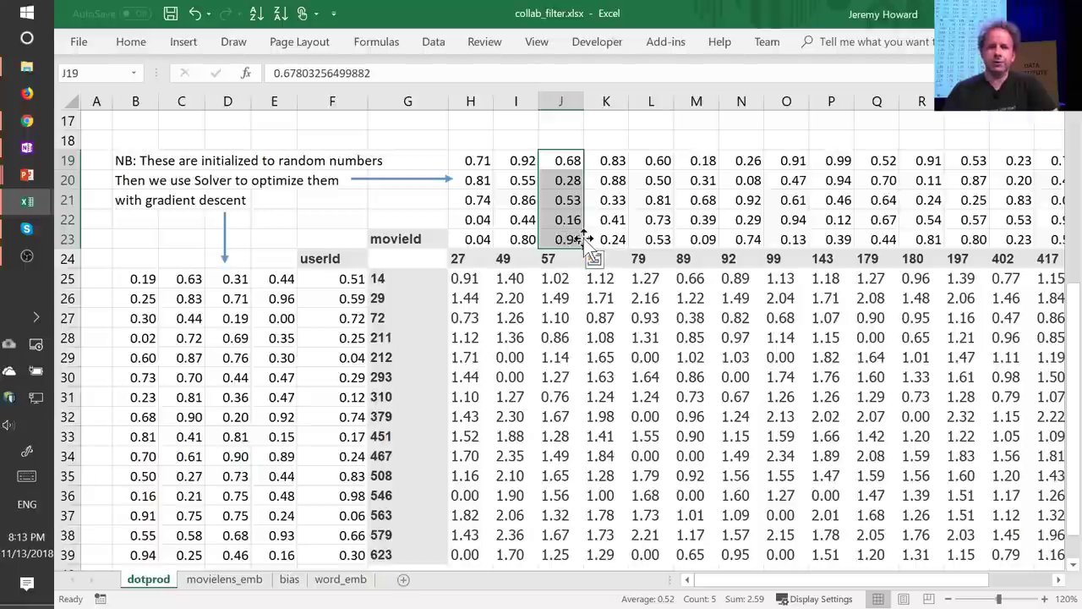
{"action": "left_click_drag", "start_coordinate": [478, 160], "coordinate": [914, 244]}
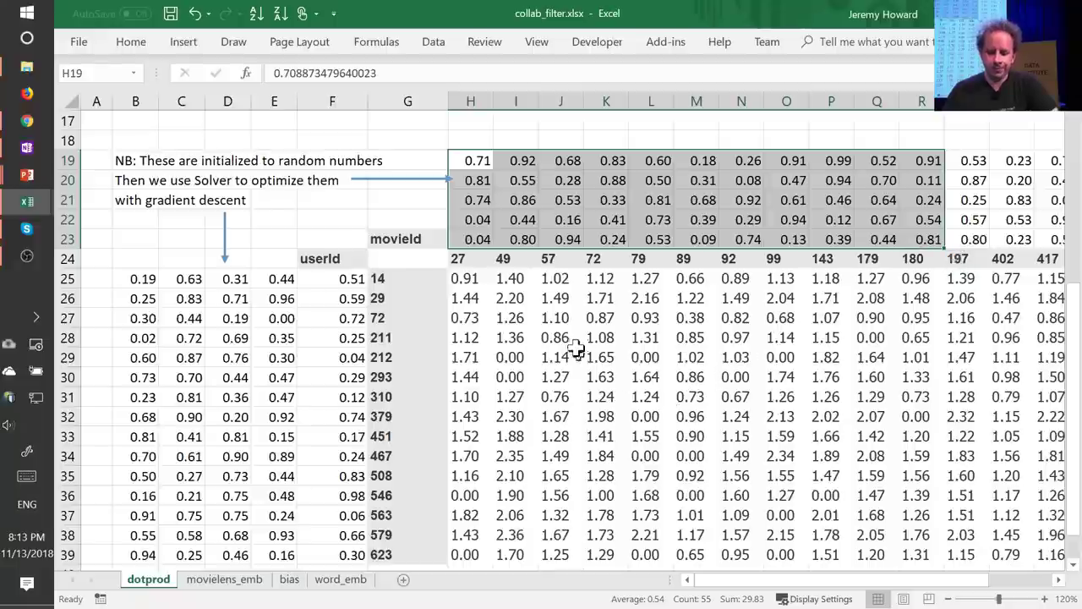
Step: Inspect the prediction formula in K28 for user 211 and movie 72
{"action": "left_click", "coordinate": [608, 343]}
{"action": "double_click", "coordinate": [608, 343]}
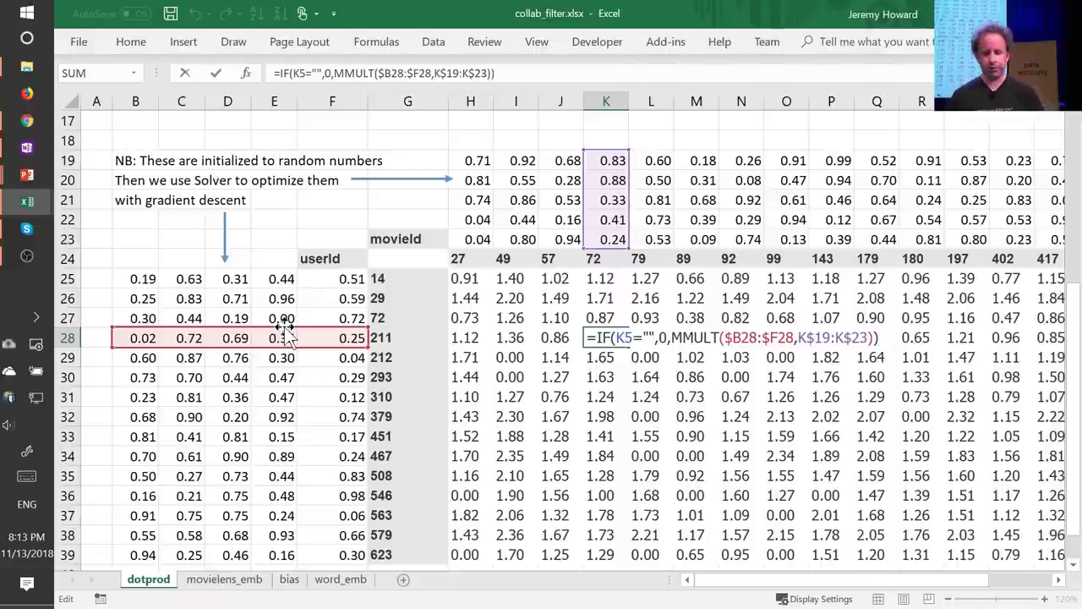
{"action": "key", "text": "Escape"}
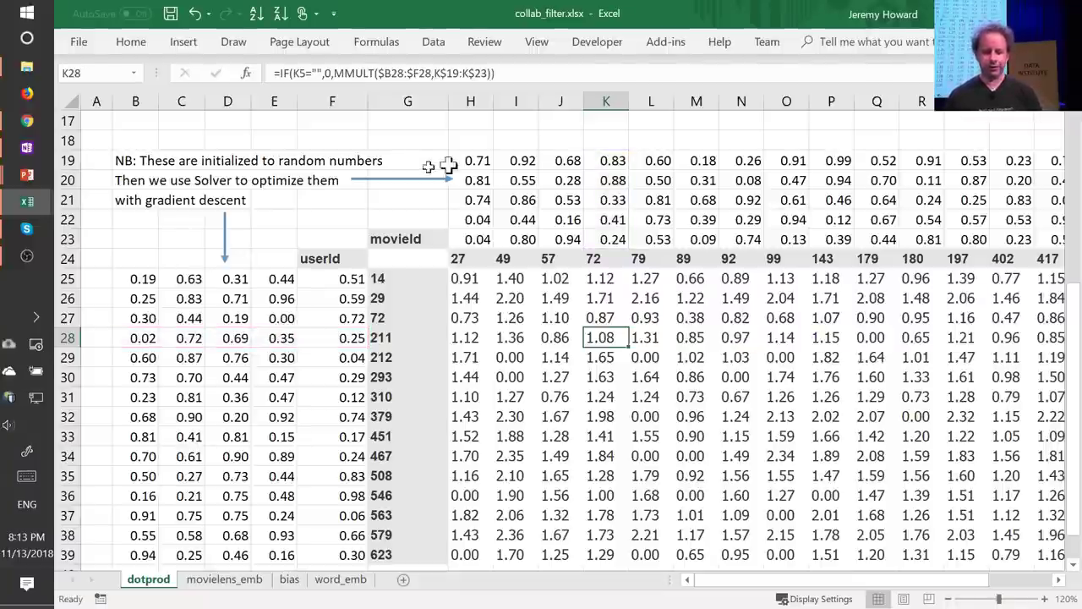
Step: Highlight the movie weight block and the user weights in B25:F36, and inspect the prediction formula in M29
{"action": "left_click_drag", "start_coordinate": [477, 161], "coordinate": [879, 240]}
{"action": "left_click_drag", "start_coordinate": [144, 279], "coordinate": [318, 495]}
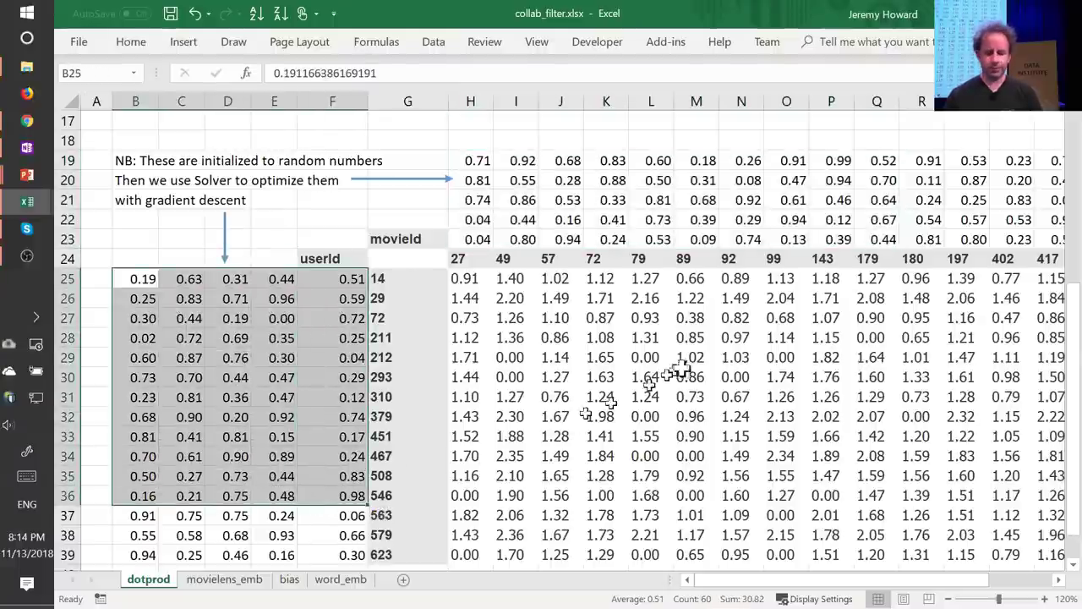
{"action": "left_click", "coordinate": [694, 358]}
{"action": "key", "text": "F2"}
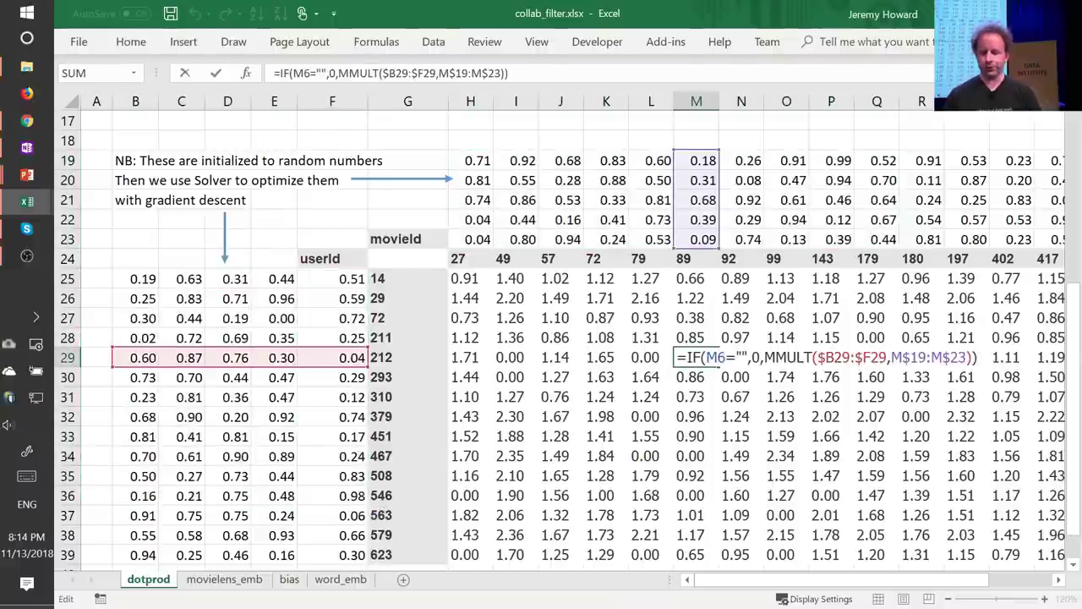
{"action": "key", "text": "Escape"}
Step: View the actual ratings table and recheck how the formula in M29 refers to the rating in M6
{"action": "scroll", "coordinate": [724, 358], "scroll_direction": "up", "scroll_amount": 5}
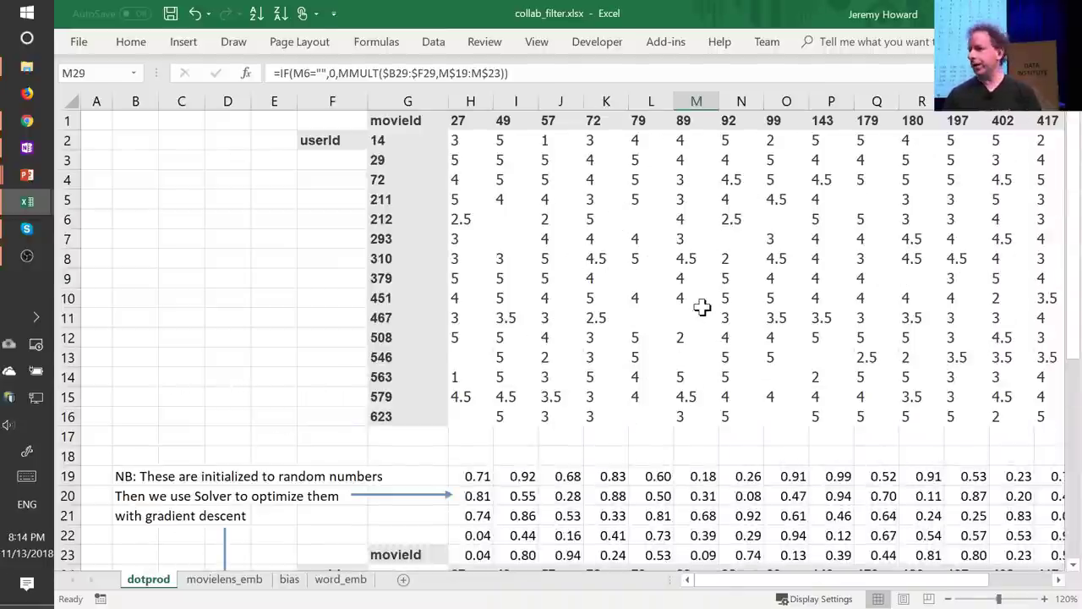
{"action": "scroll", "coordinate": [701, 307], "scroll_direction": "down", "scroll_amount": 5}
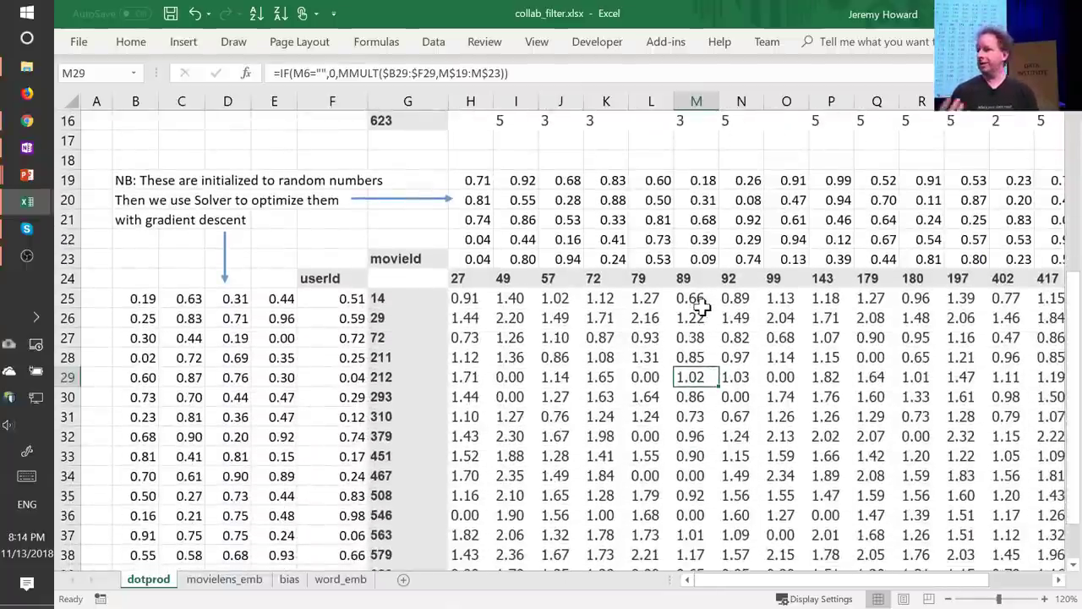
{"action": "key", "text": "F2"}
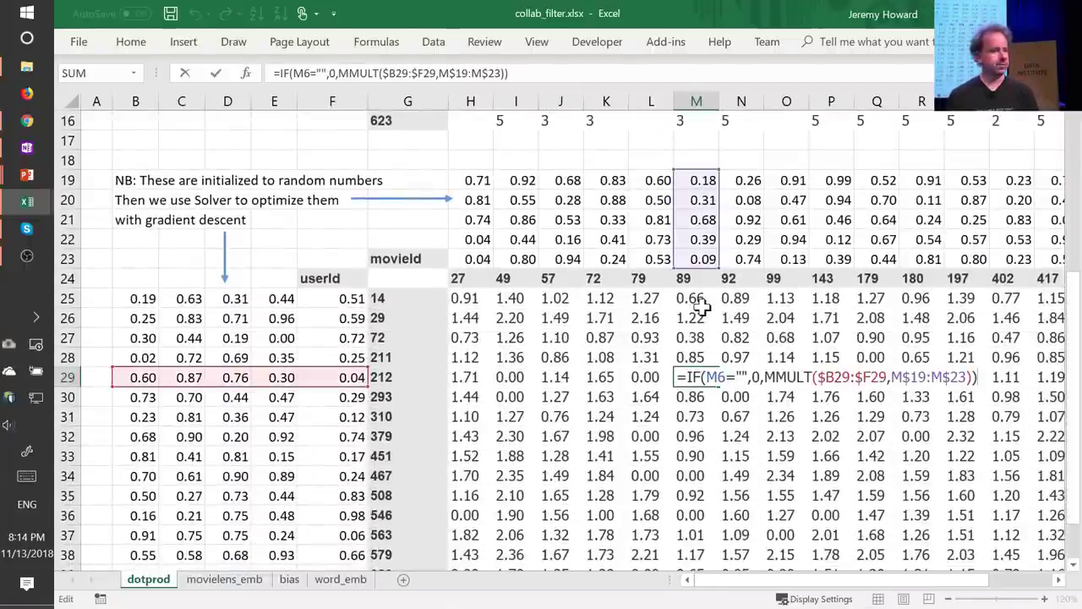
{"action": "key", "text": "Escape"}
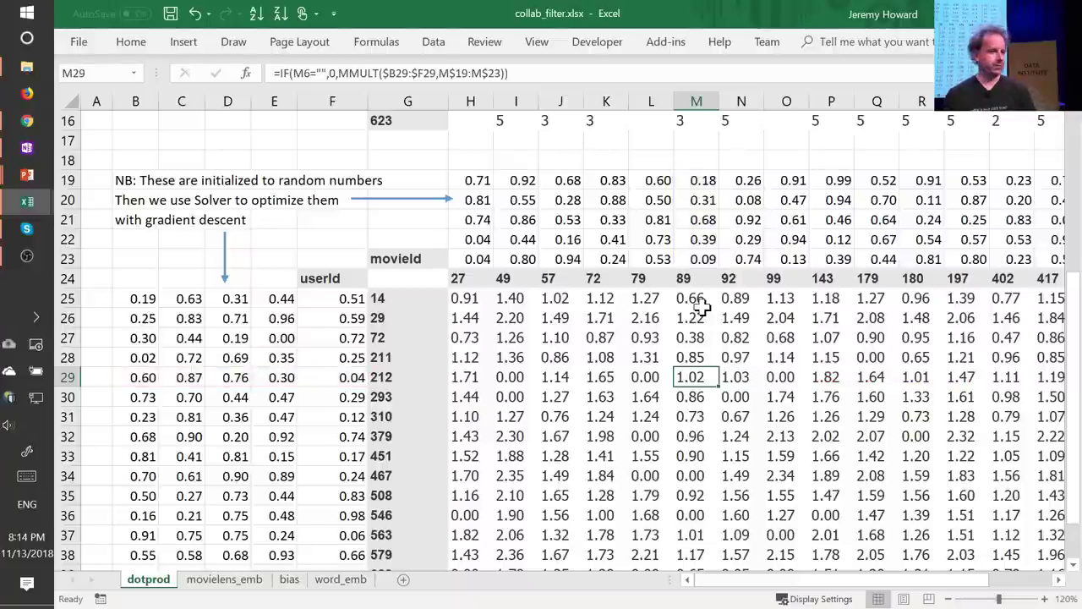
Step: Compare user 14's actual rating of movie 27 in H2 with the corresponding prediction in H25
{"action": "scroll", "coordinate": [701, 307], "scroll_direction": "up", "scroll_amount": 5}
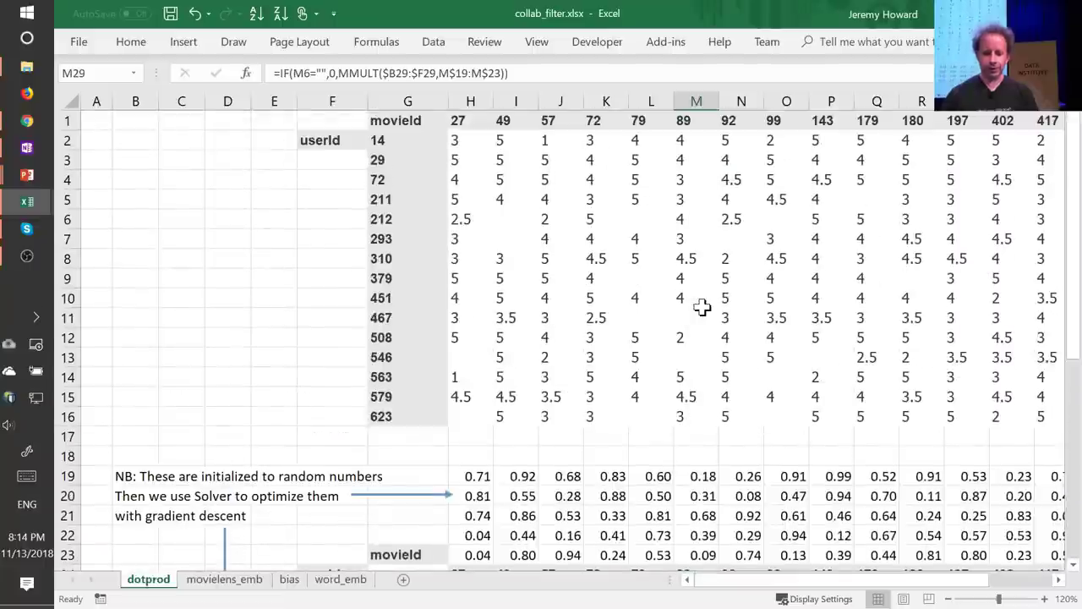
{"action": "left_click", "coordinate": [471, 140]}
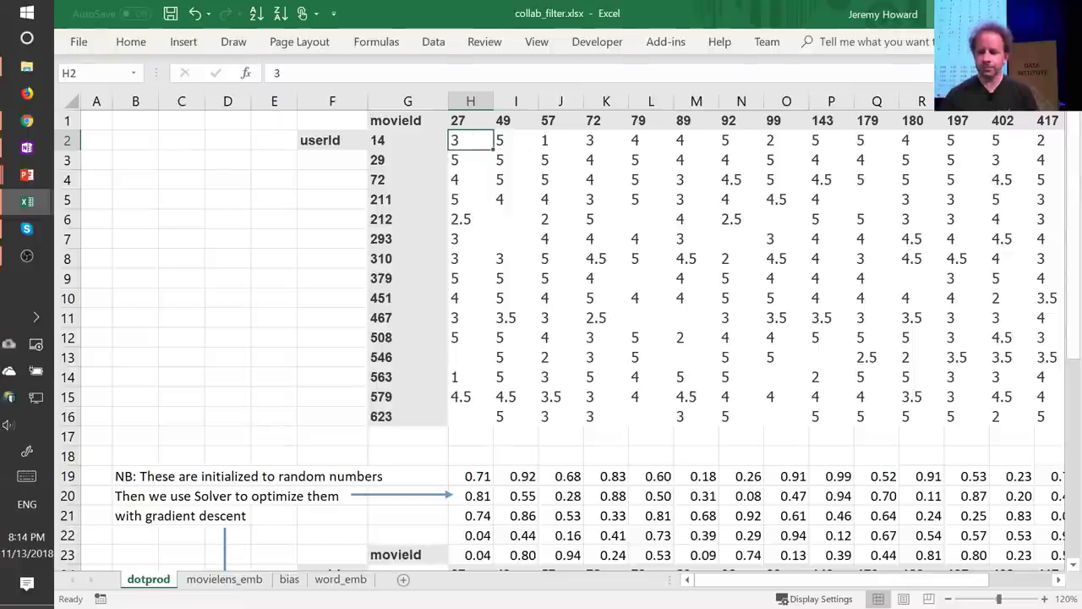
{"action": "scroll", "coordinate": [507, 228], "scroll_direction": "down", "scroll_amount": 1}
{"action": "scroll", "coordinate": [508, 212], "scroll_direction": "up", "scroll_amount": 1}
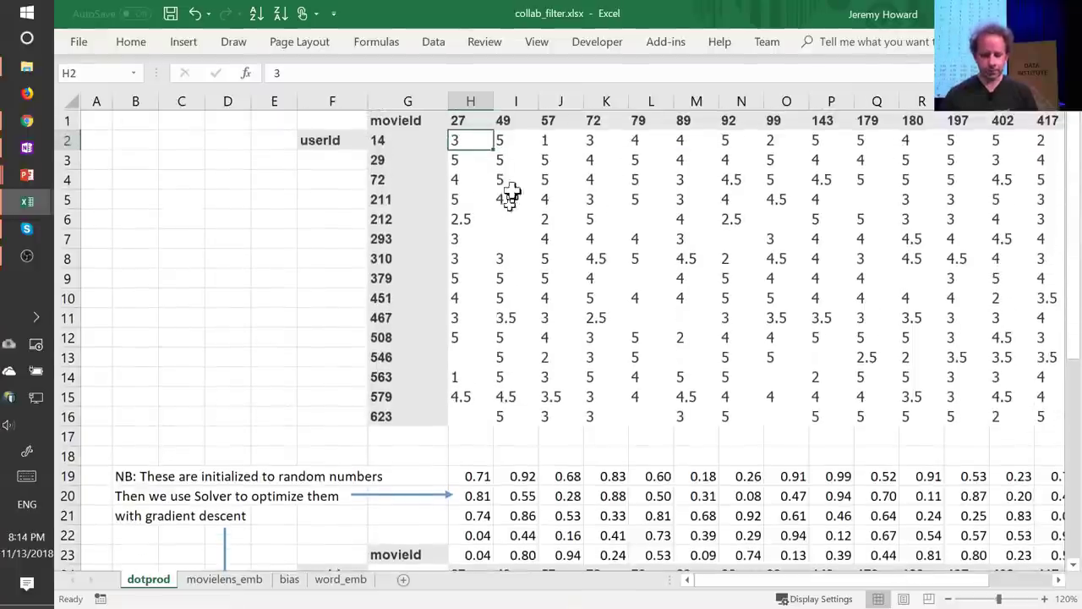
{"action": "scroll", "coordinate": [394, 144], "scroll_direction": "down", "scroll_amount": 1}
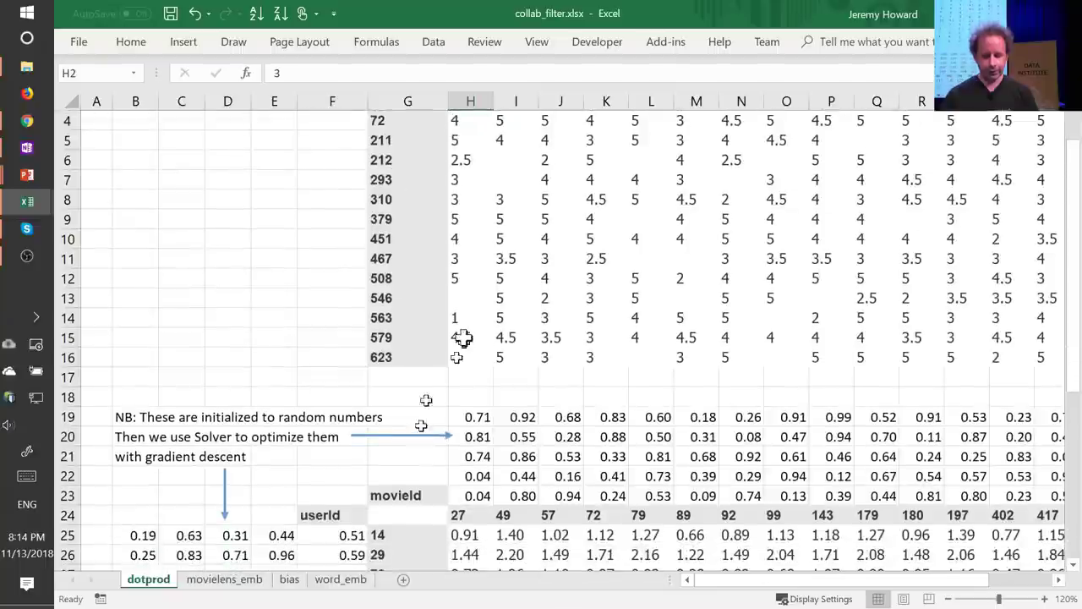
{"action": "left_click", "coordinate": [471, 533]}
{"action": "scroll", "coordinate": [575, 414], "scroll_direction": "up", "scroll_amount": 1}
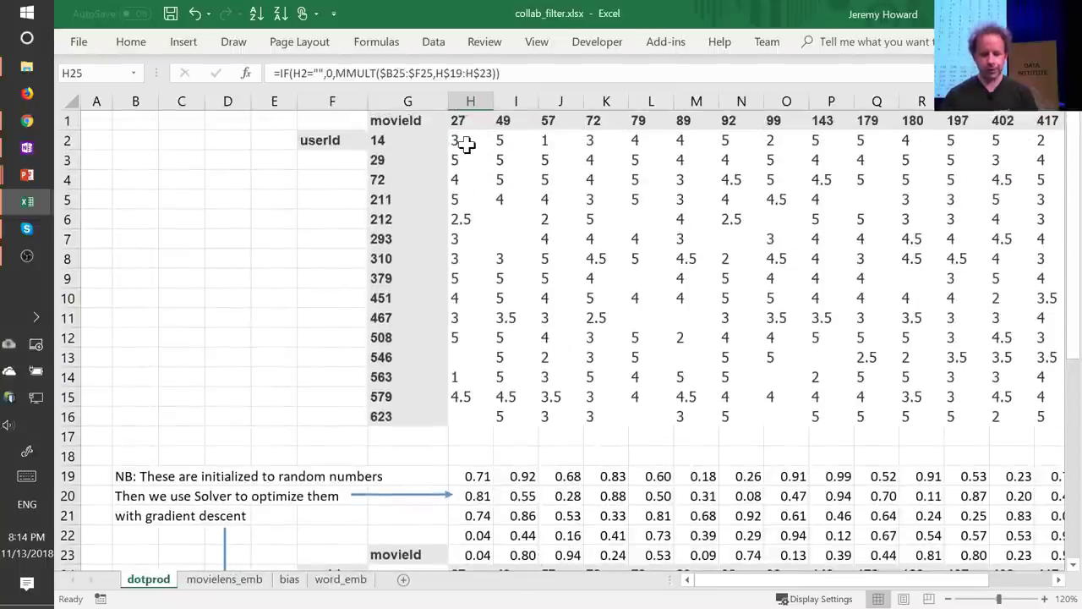
{"action": "scroll", "coordinate": [466, 144], "scroll_direction": "down", "scroll_amount": 2}
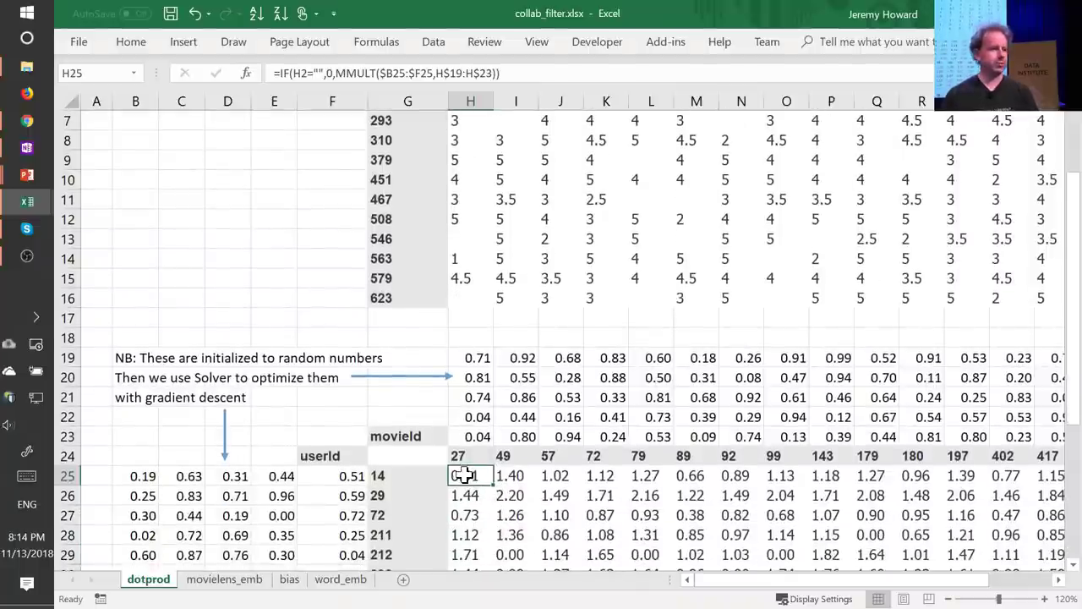
{"action": "scroll", "coordinate": [464, 475], "scroll_direction": "up", "scroll_amount": 2}
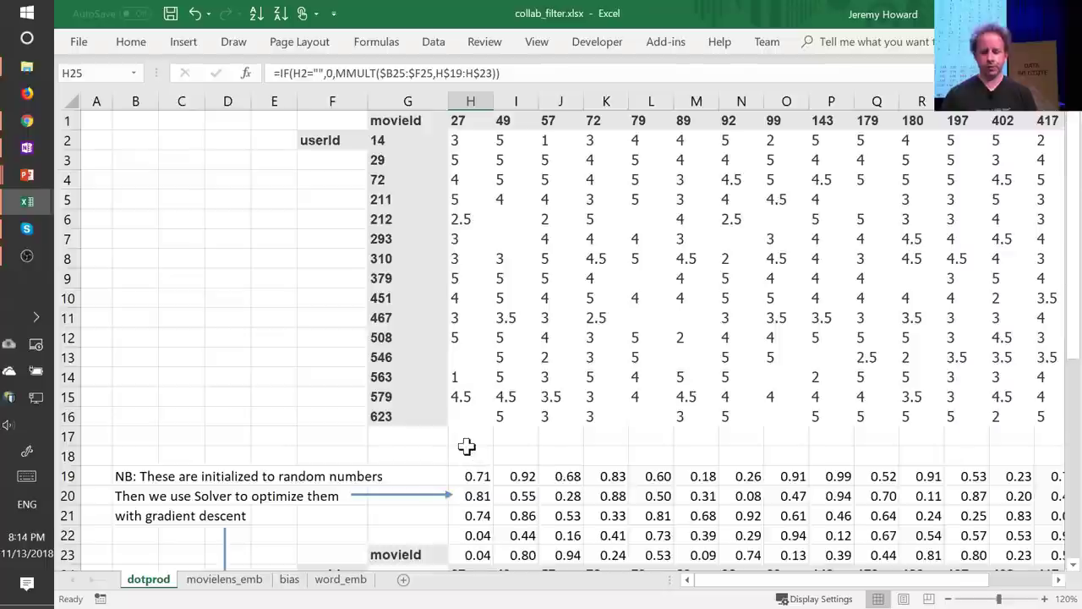
{"action": "scroll", "coordinate": [467, 445], "scroll_direction": "down", "scroll_amount": 1}
{"action": "scroll", "coordinate": [493, 174], "scroll_direction": "up", "scroll_amount": 1}
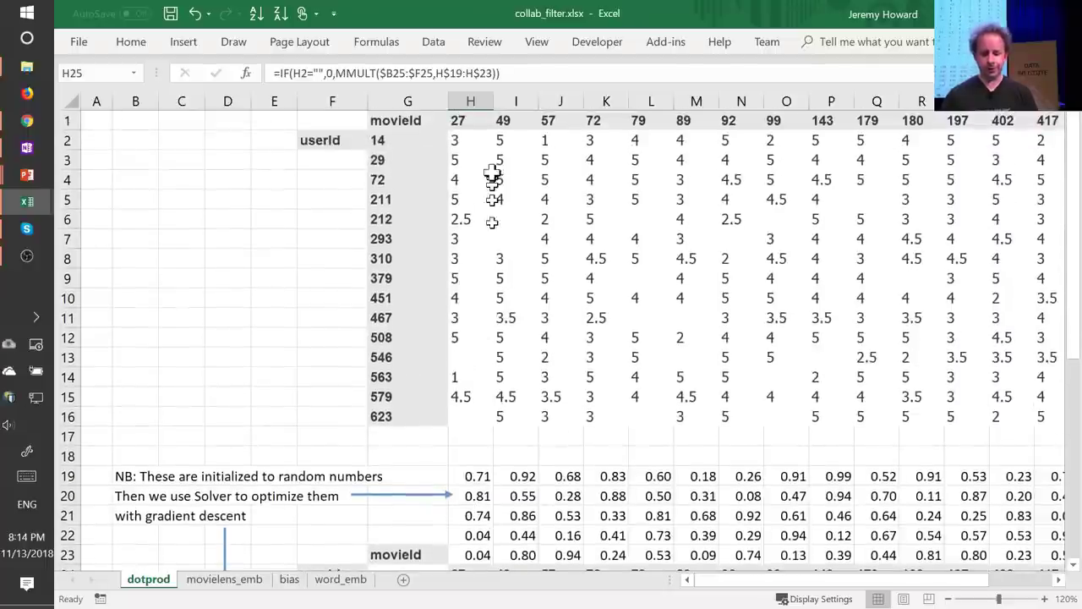
{"action": "scroll", "coordinate": [490, 187], "scroll_direction": "down", "scroll_amount": 1}
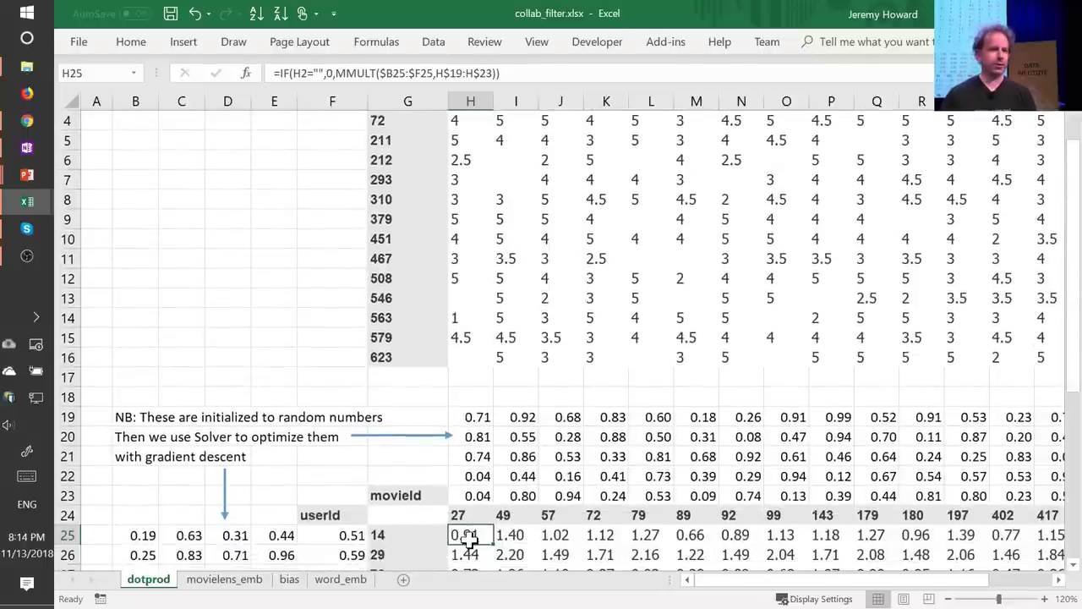
Step: Go to the error cell V41 below the prediction table and open its formula for inspection
{"action": "scroll", "coordinate": [468, 534], "scroll_direction": "down", "scroll_amount": 3}
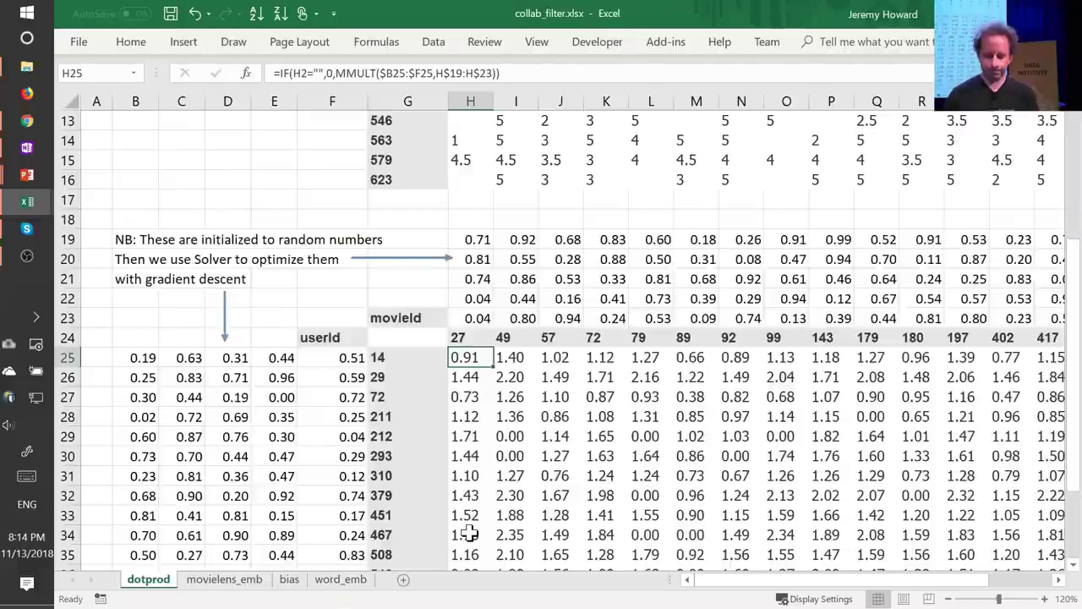
{"action": "key", "text": "ctrl+Right"}
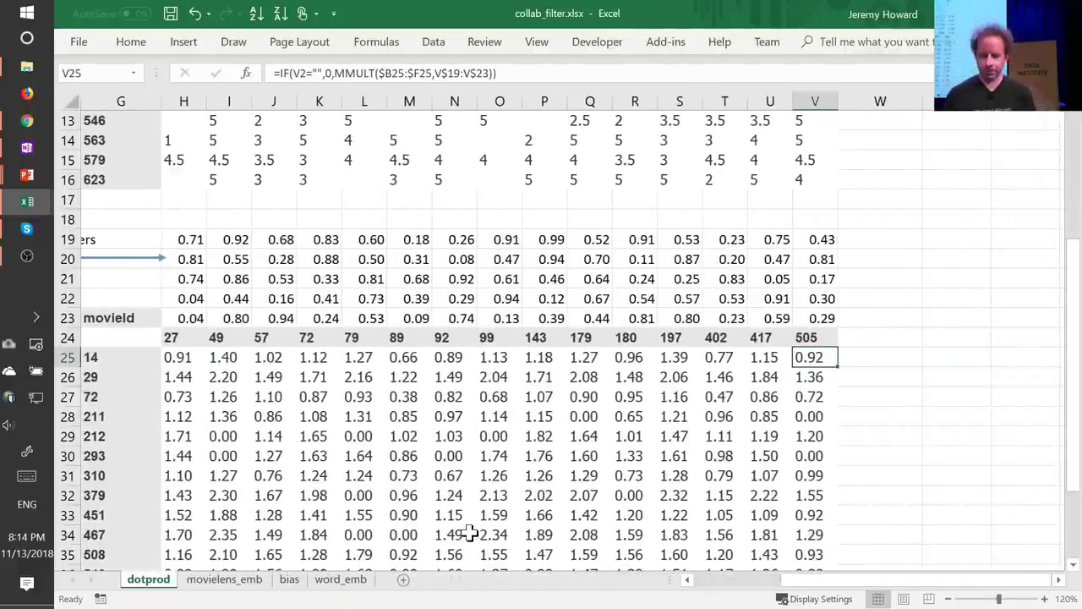
{"action": "key", "text": "ctrl+Down"}
{"action": "key", "text": "ctrl+Down"}
{"action": "key", "text": "Down"}
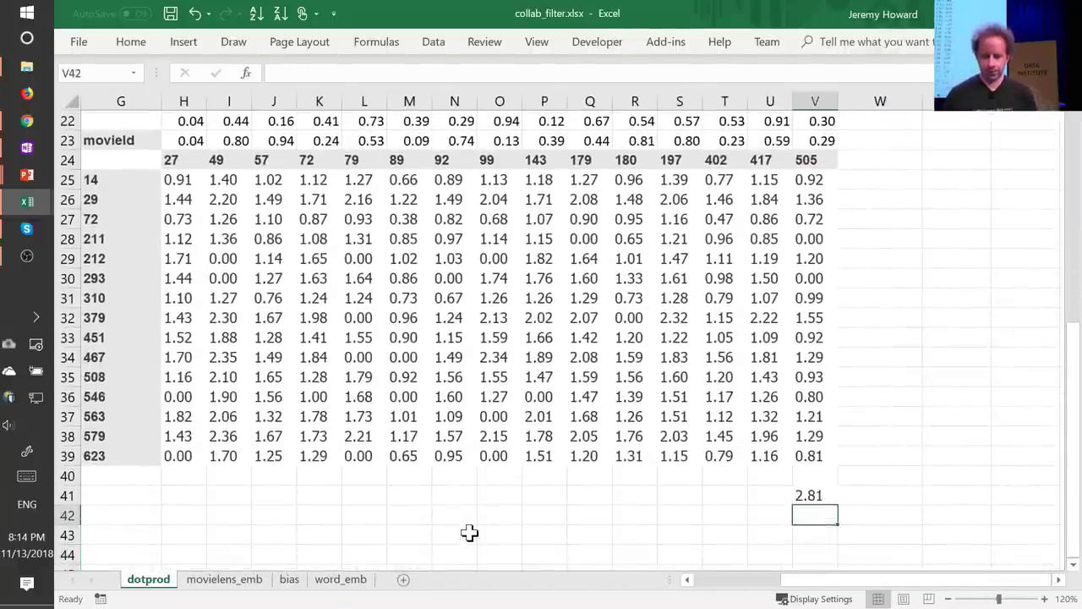
{"action": "key", "text": "Up"}
{"action": "key", "text": "F2"}
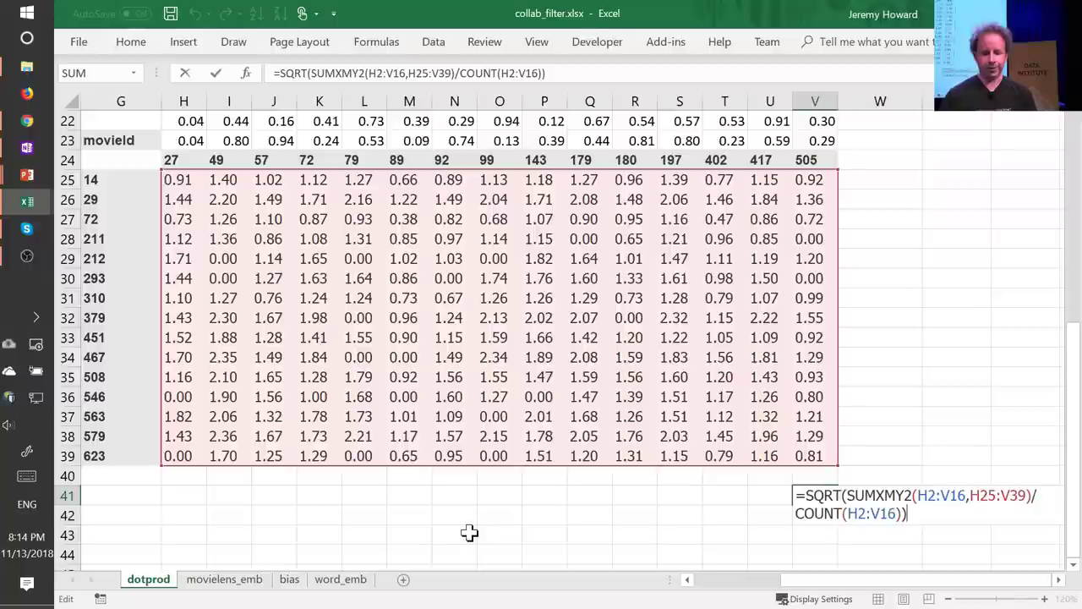
Step: Examine the SUMXMY2 part of V41's formula and the rating and prediction ranges it compares, leaving the formula as it is
{"action": "double_click", "coordinate": [343, 73]}
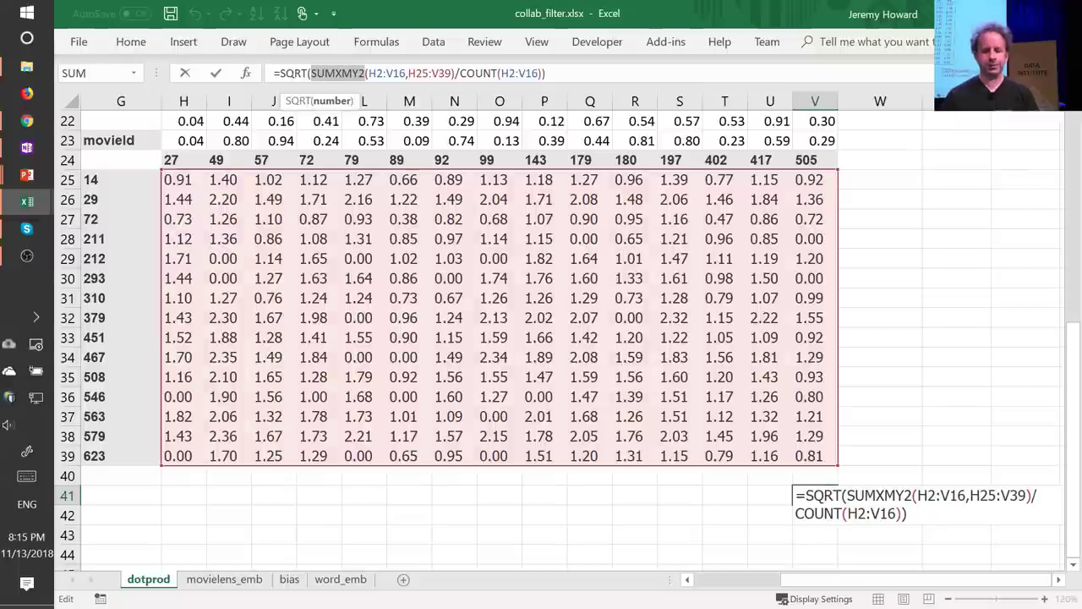
{"action": "left_click", "coordinate": [338, 73]}
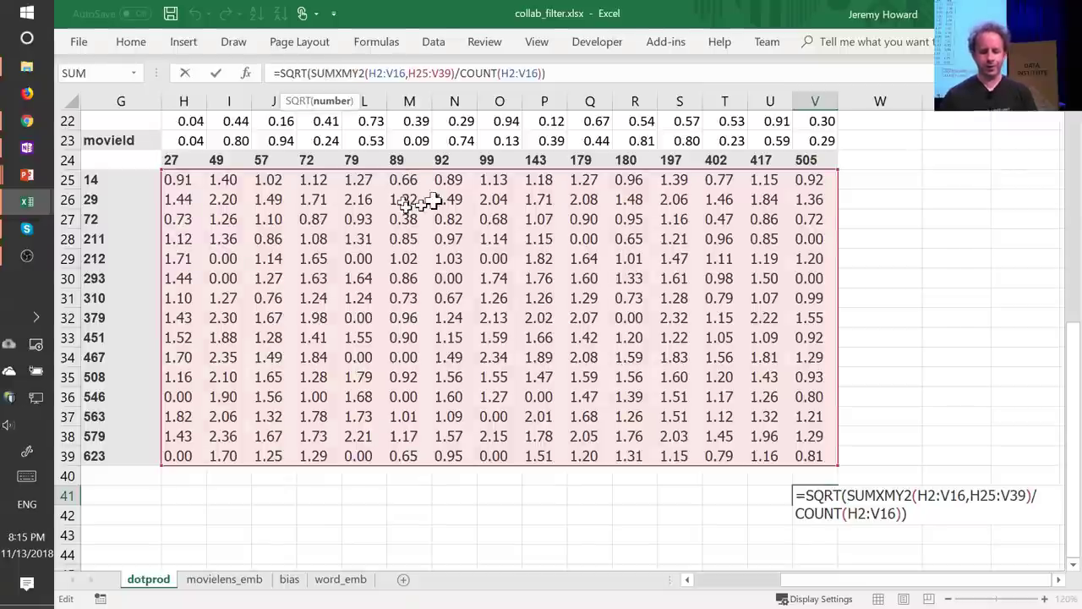
{"action": "scroll", "coordinate": [420, 203], "scroll_direction": "up", "scroll_amount": 4}
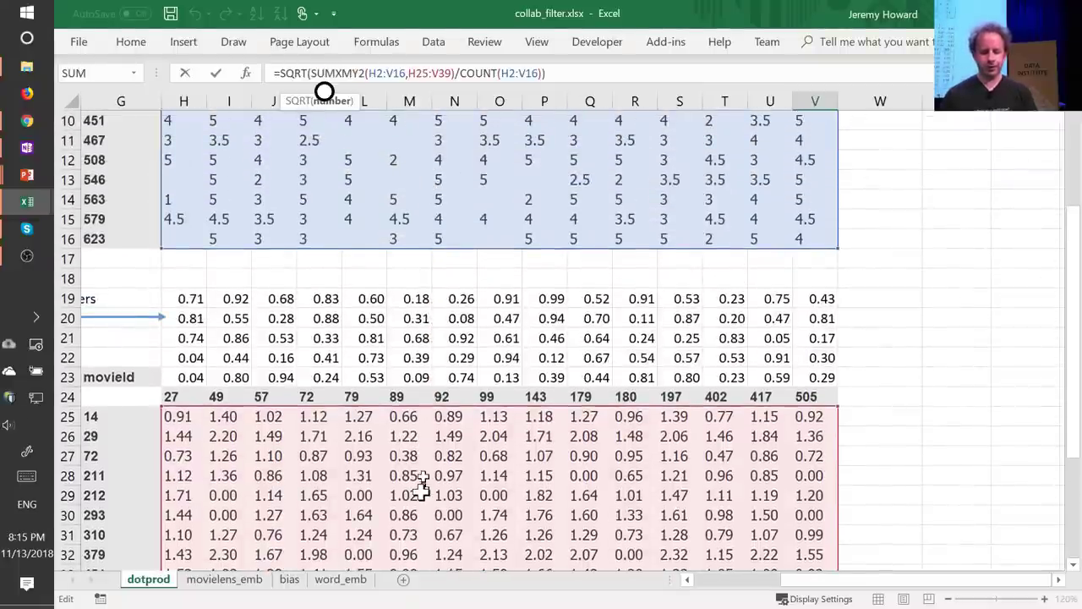
{"action": "scroll", "coordinate": [420, 489], "scroll_direction": "down", "scroll_amount": 4}
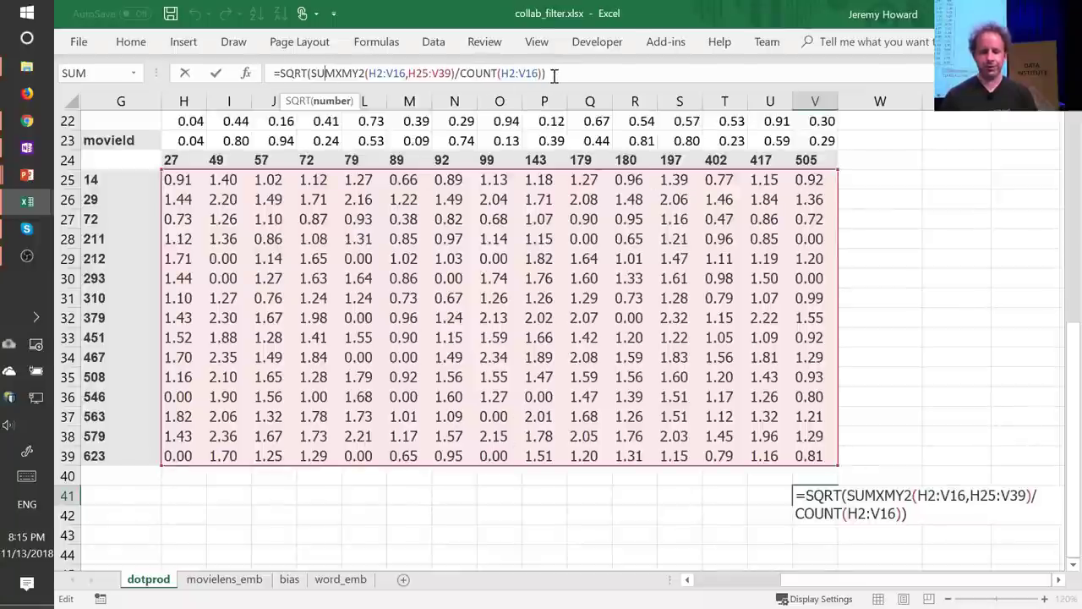
{"action": "key", "text": "ctrl+Return"}
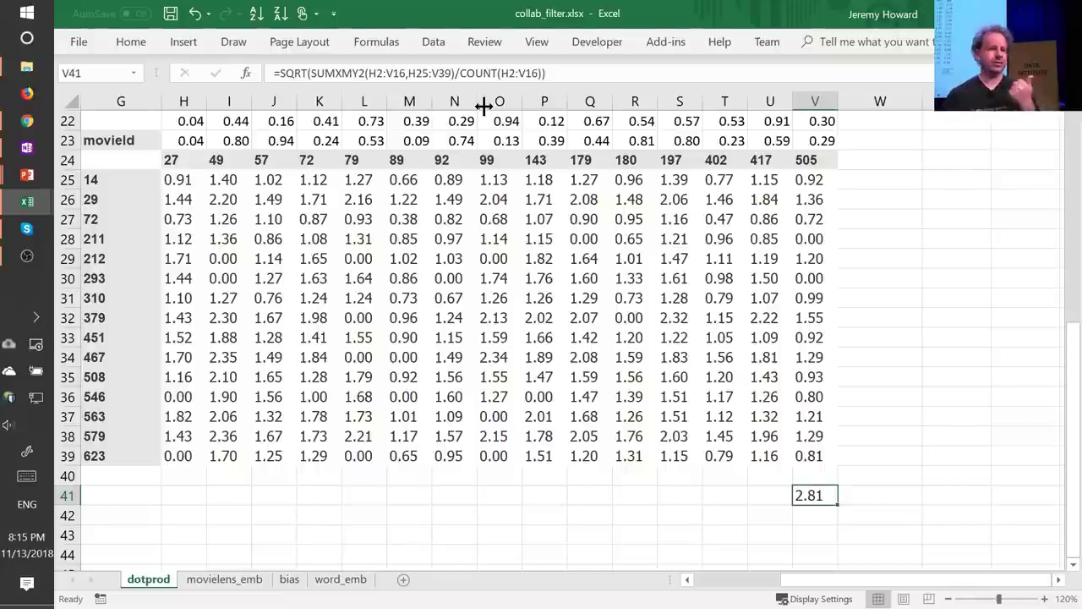
Step: Inspect the SQRT part of V41's formula, and review the movie weights and predictions that feed the error cell
{"action": "left_click", "coordinate": [283, 71]}
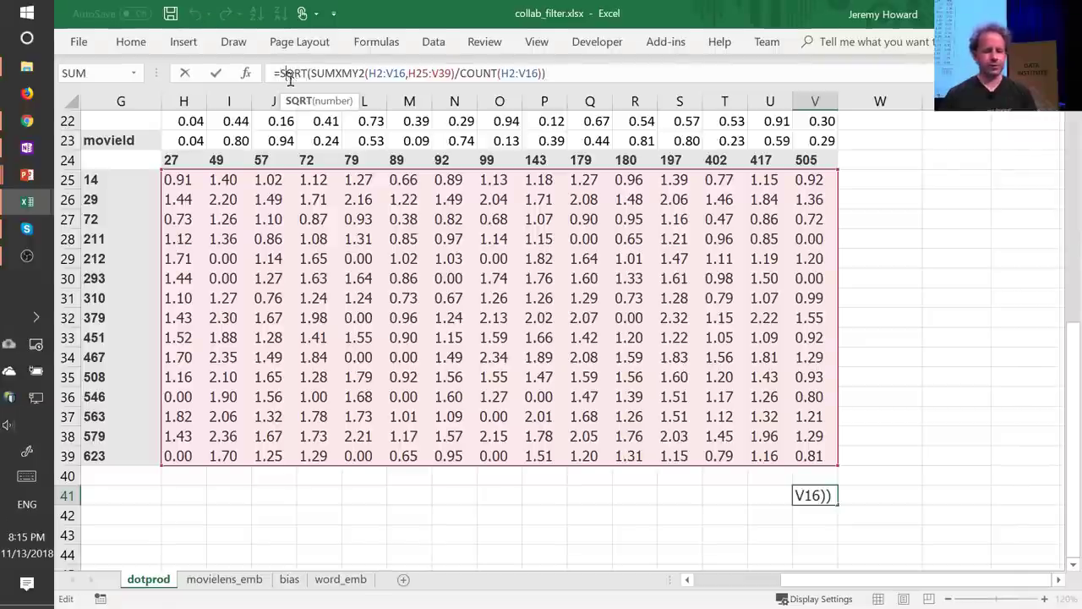
{"action": "key", "text": "Escape"}
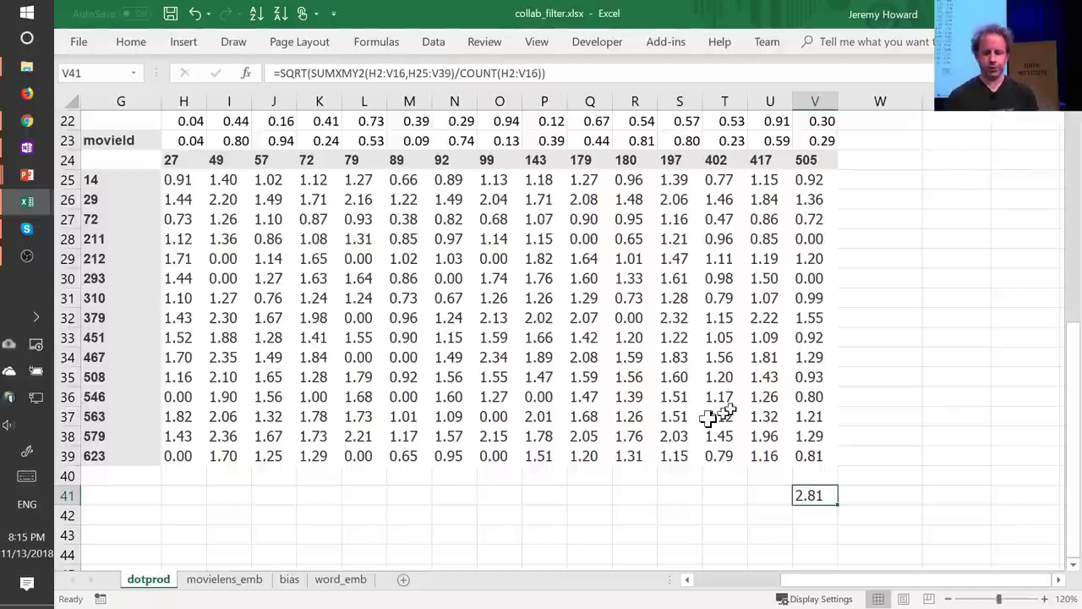
{"action": "scroll", "coordinate": [722, 415], "scroll_direction": "up", "scroll_amount": 2}
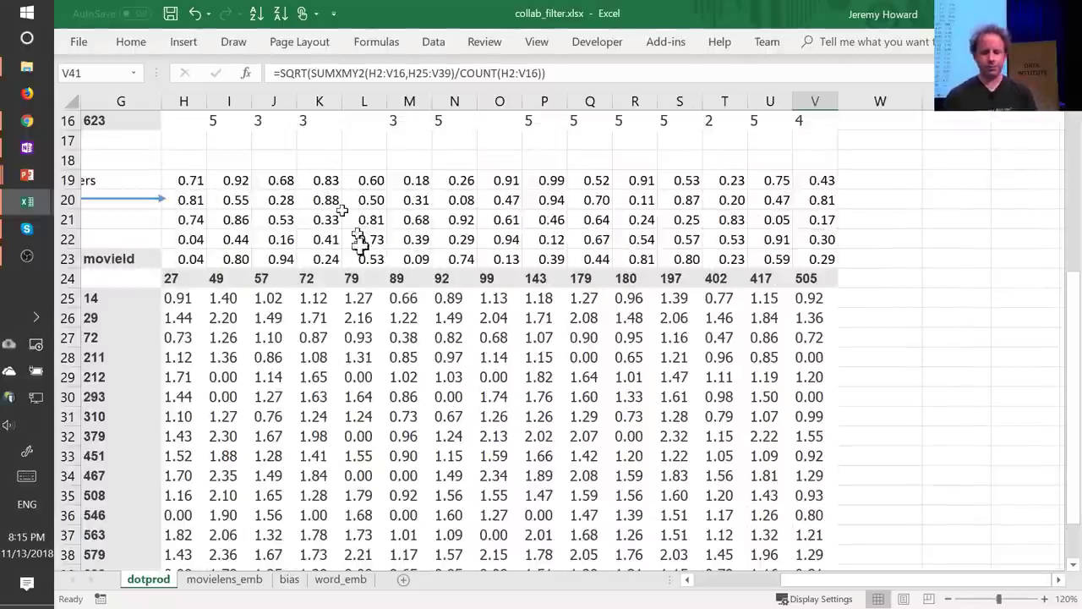
{"action": "scroll", "coordinate": [804, 508], "scroll_direction": "down", "scroll_amount": 3}
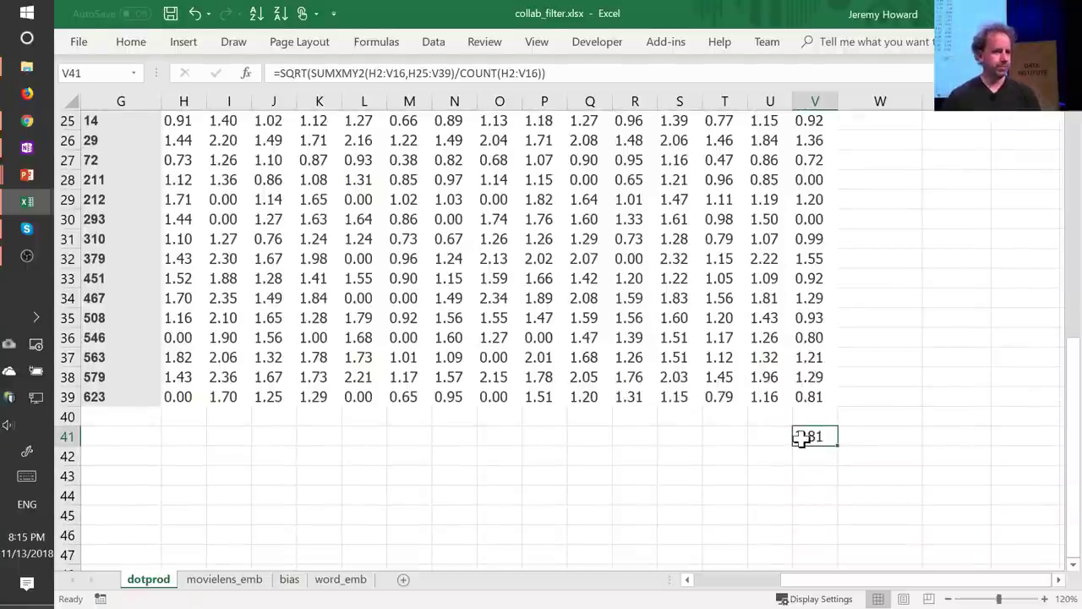
{"action": "scroll", "coordinate": [802, 436], "scroll_direction": "up", "scroll_amount": 1}
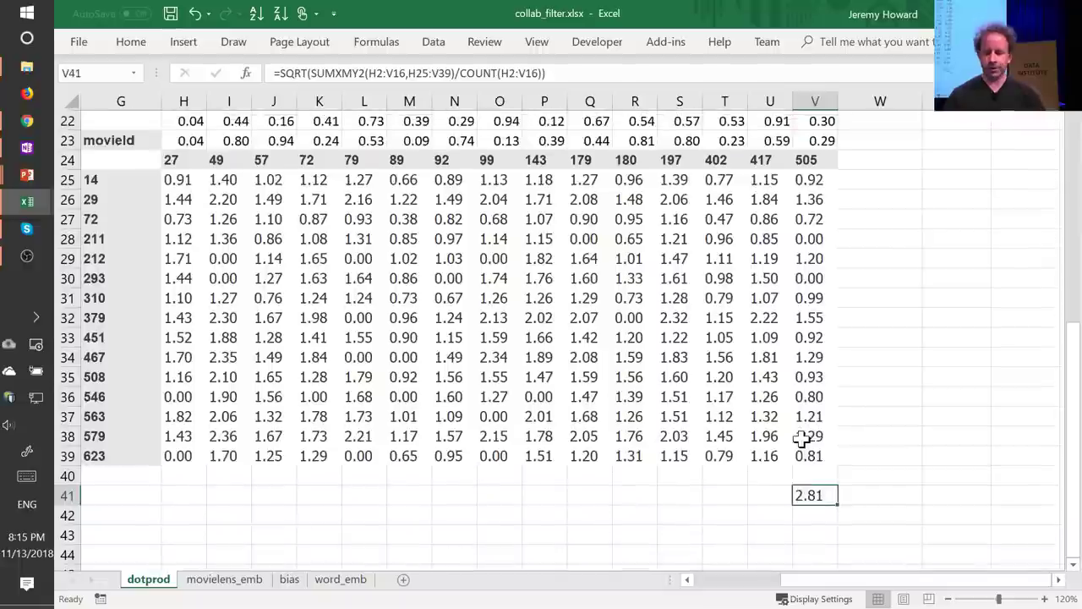
{"action": "left_click", "coordinate": [595, 44]}
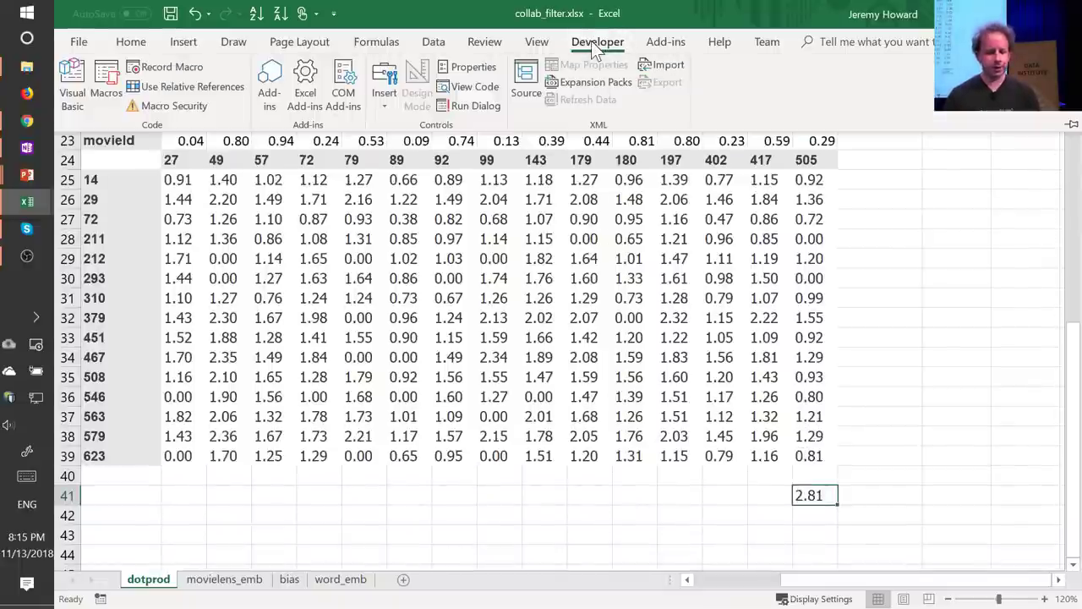
{"action": "left_click", "coordinate": [641, 46]}
{"action": "left_click", "coordinate": [639, 41]}
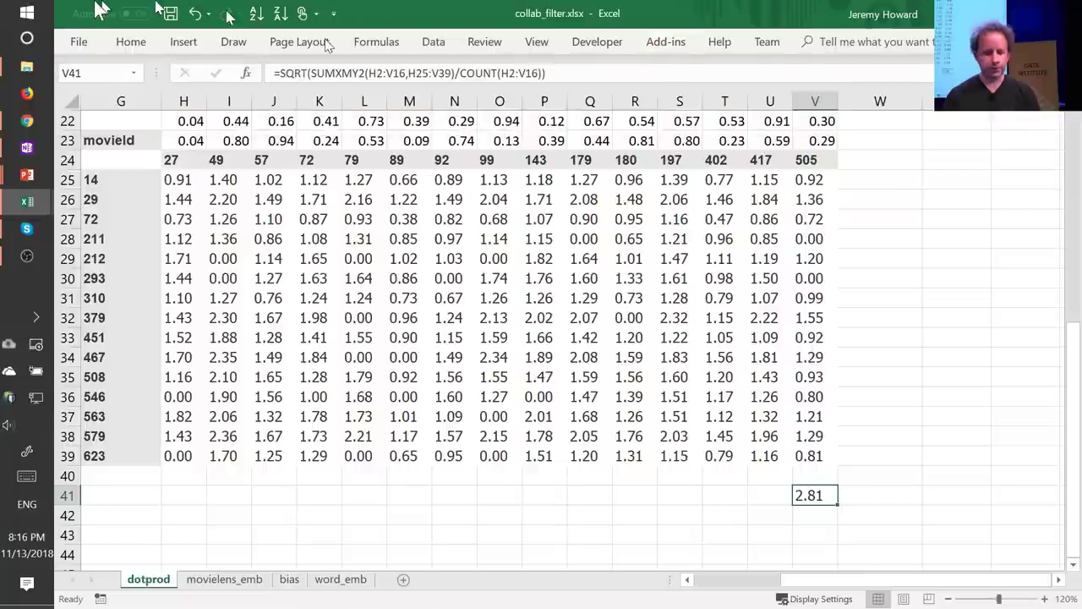
Step: Check the Solver Add-in entry among the add-ins in the Excel options
{"action": "left_click", "coordinate": [81, 39]}
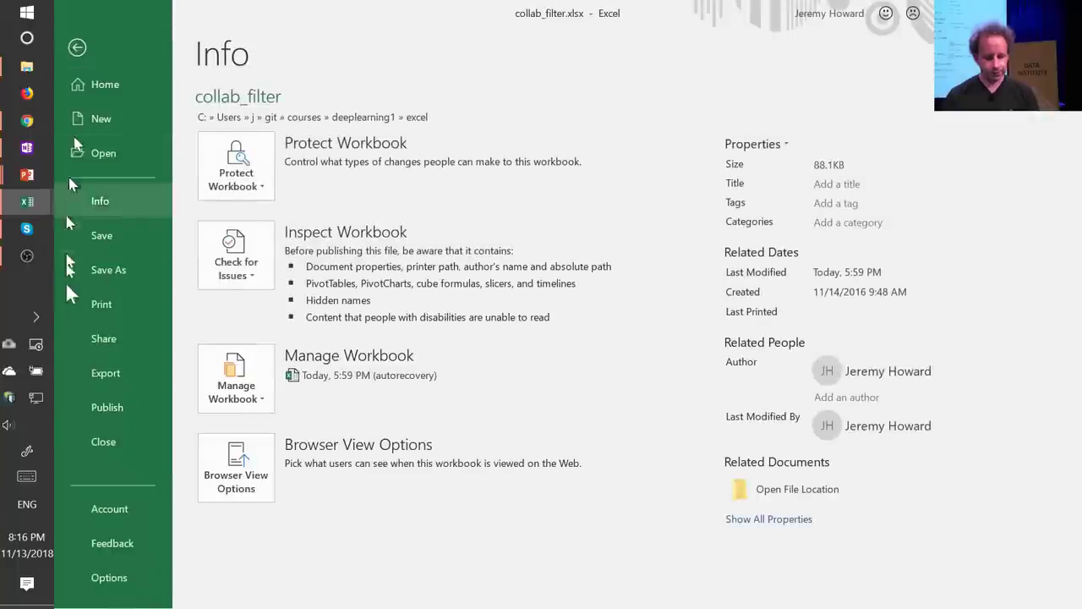
{"action": "left_click", "coordinate": [85, 588]}
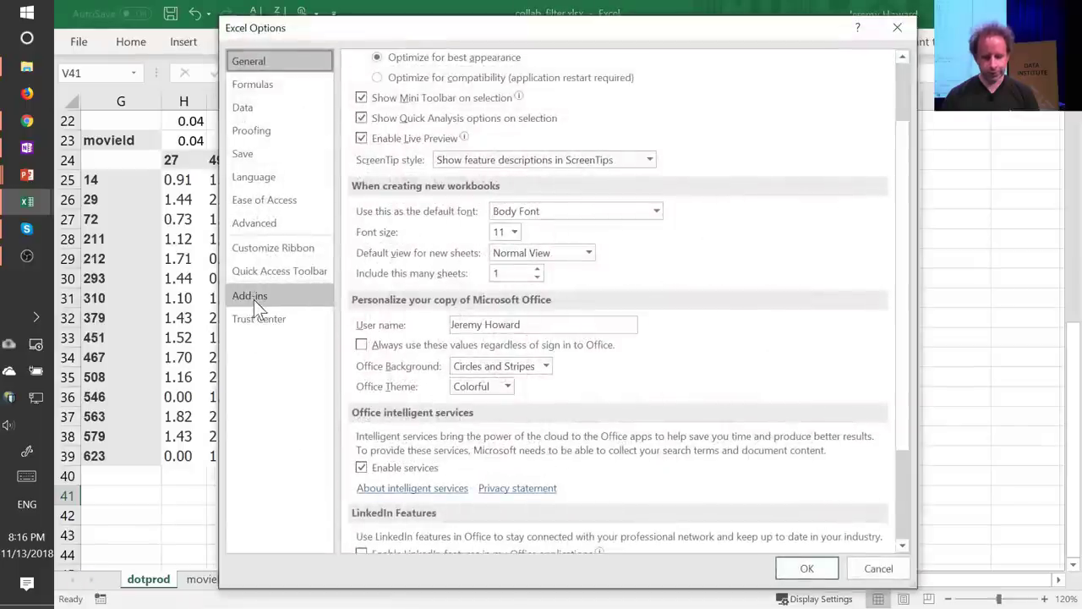
{"action": "left_click", "coordinate": [253, 298]}
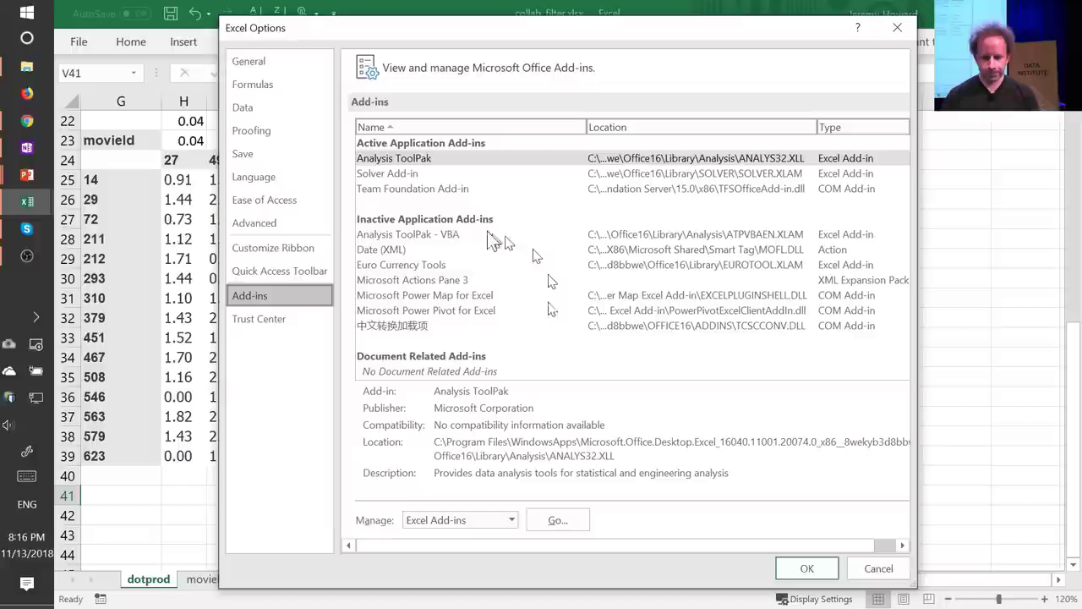
{"action": "left_click", "coordinate": [384, 174]}
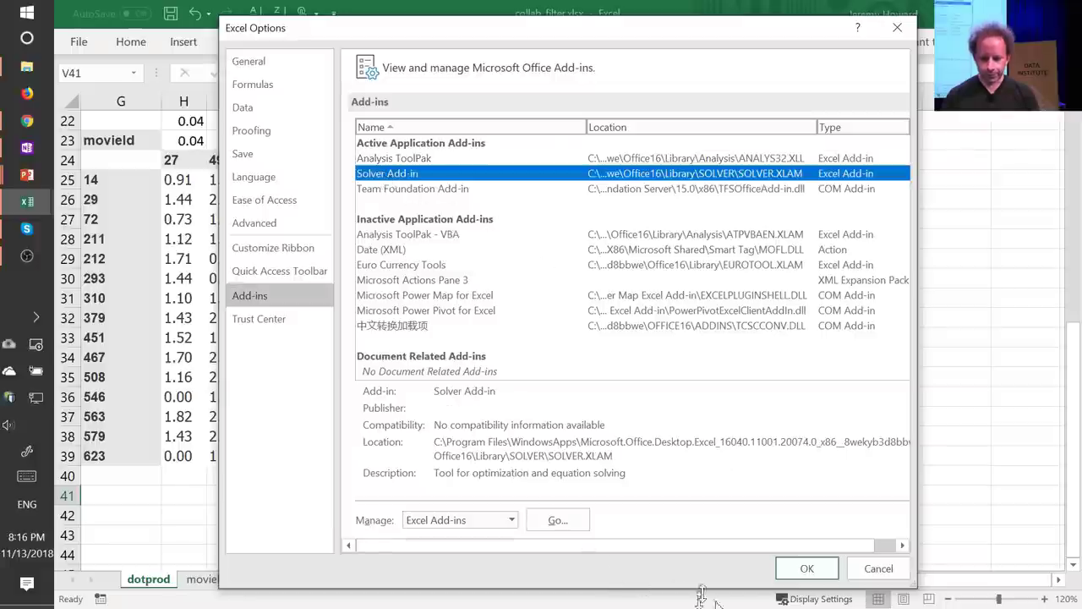
{"action": "left_click", "coordinate": [810, 567]}
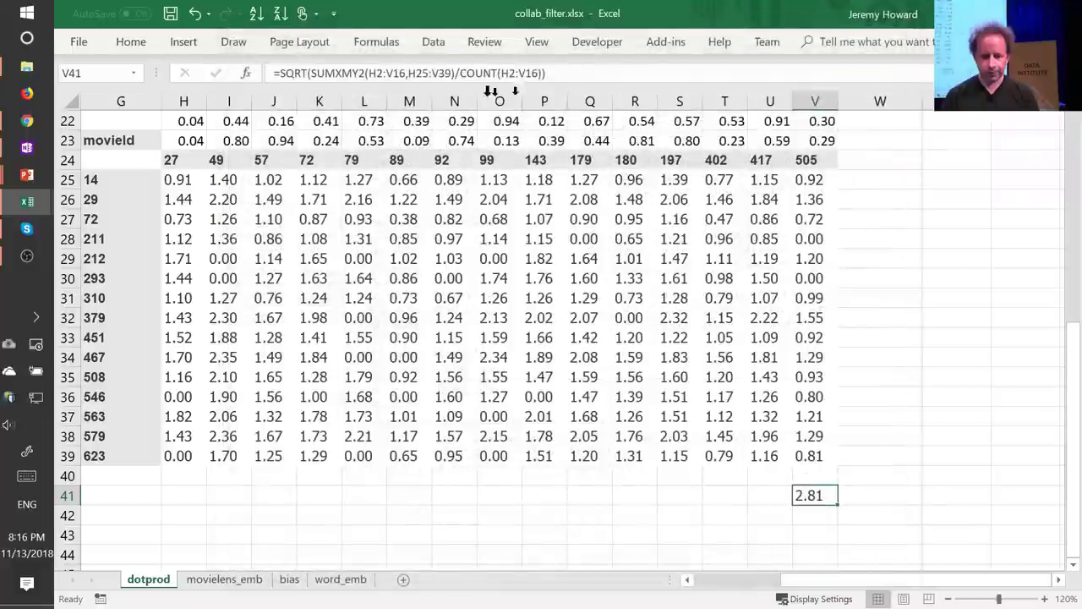
Step: Open Solver and enter $V$41 as the objective cell
{"action": "left_click", "coordinate": [433, 43]}
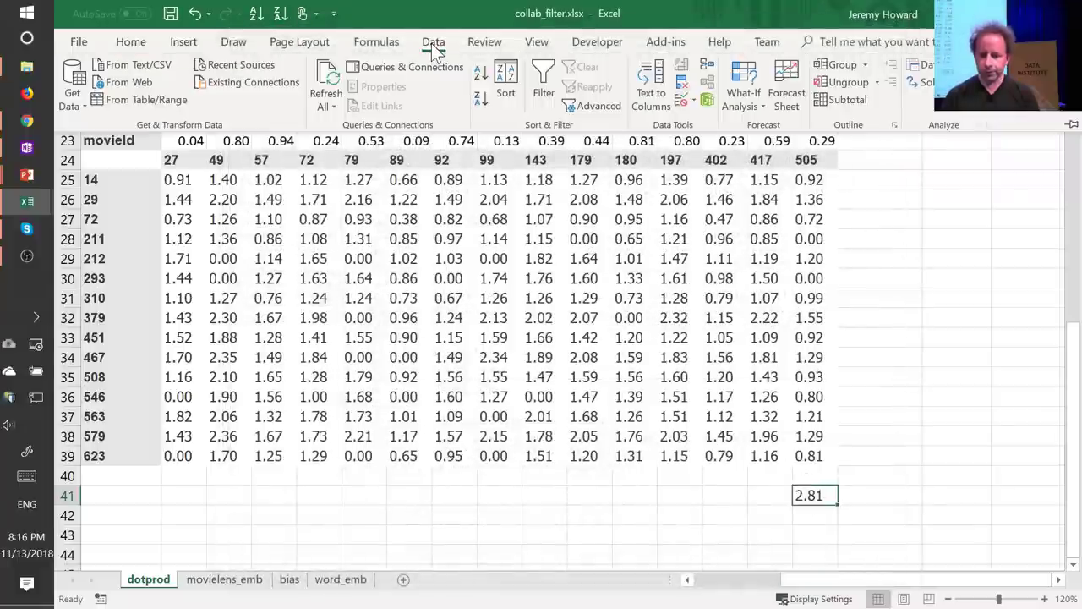
{"action": "left_click", "coordinate": [433, 43]}
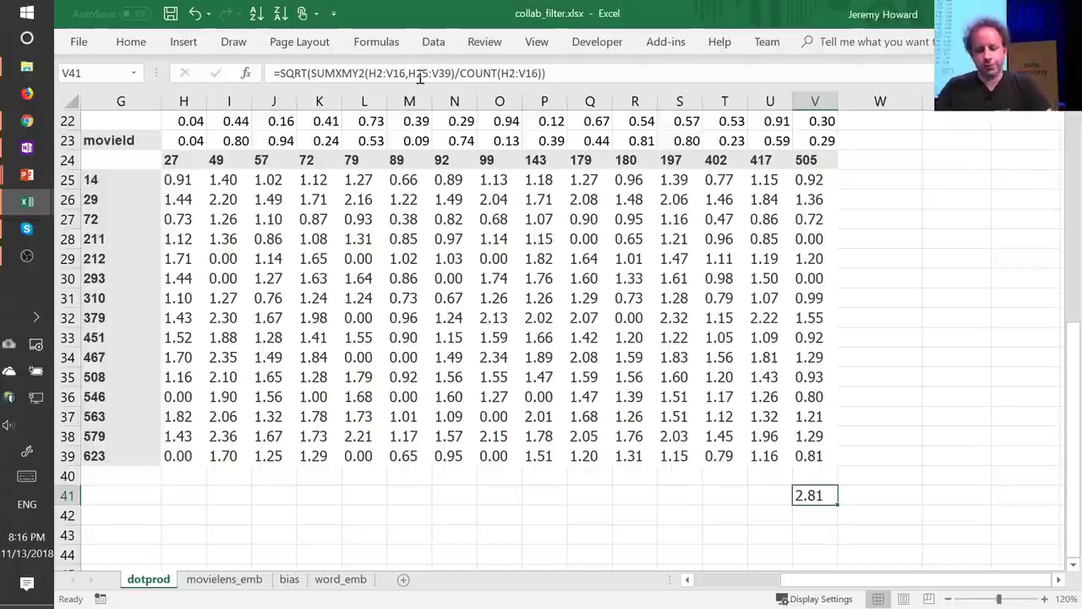
{"action": "left_click", "coordinate": [432, 43]}
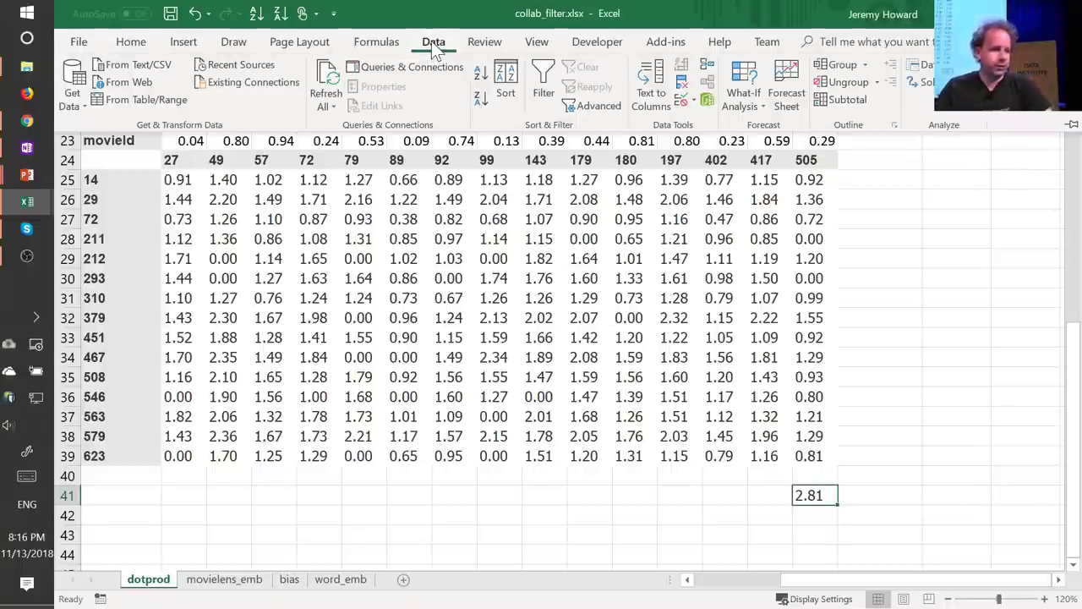
{"action": "left_click", "coordinate": [927, 85]}
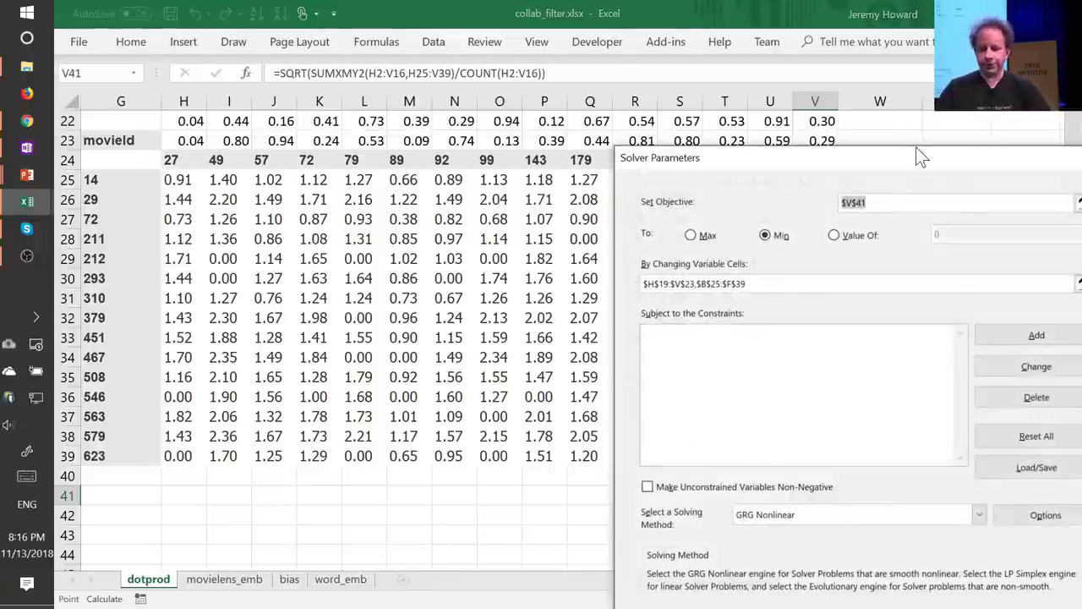
{"action": "left_click_drag", "start_coordinate": [919, 154], "coordinate": [457, 49]}
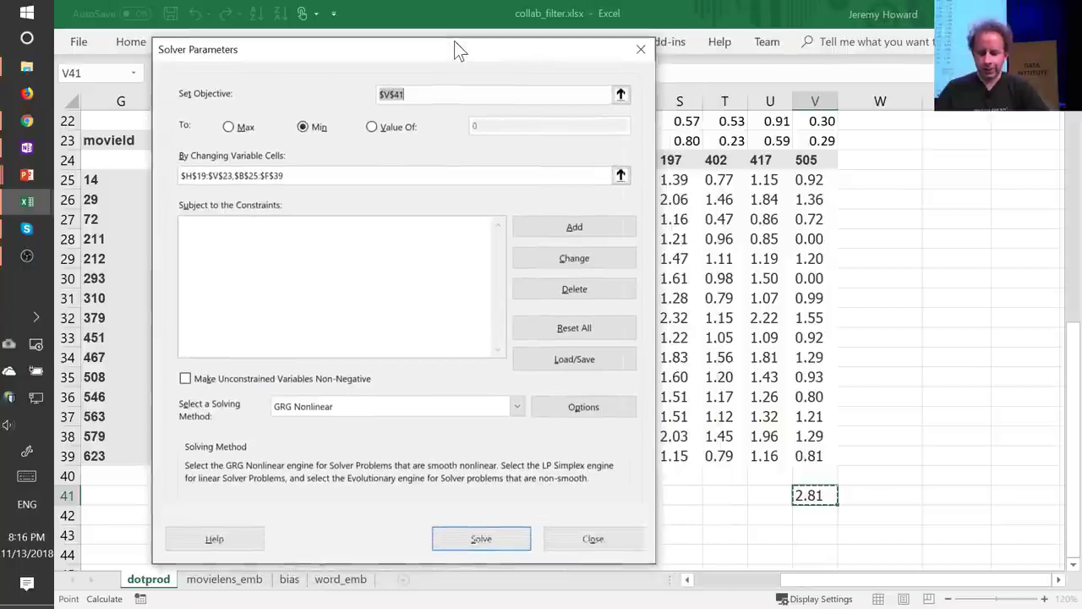
{"action": "left_click", "coordinate": [402, 96]}
{"action": "key", "text": "BackSpace"}
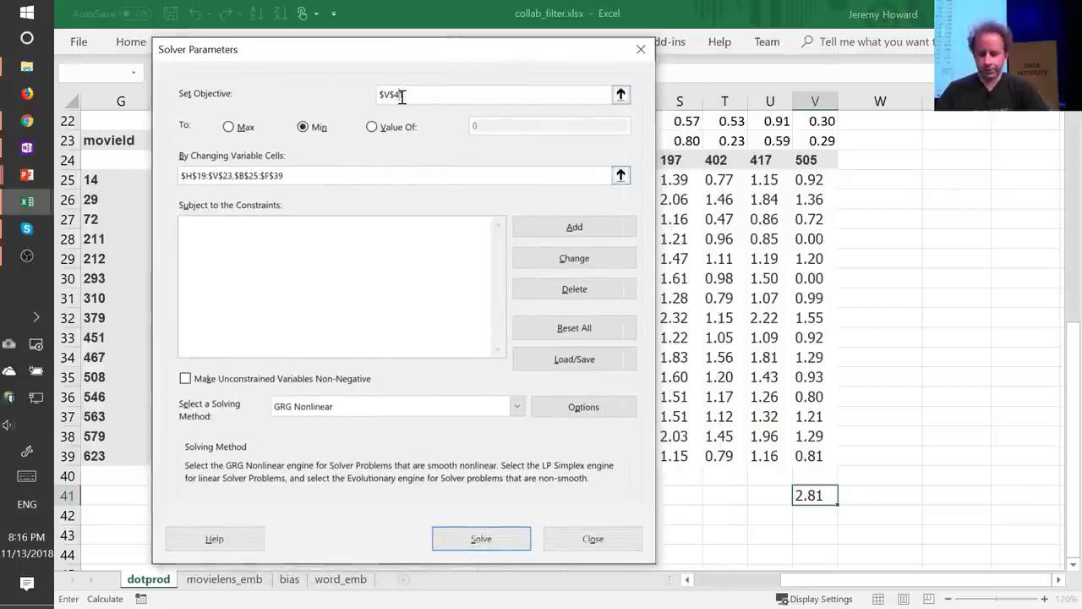
{"action": "type", "text": "1"}
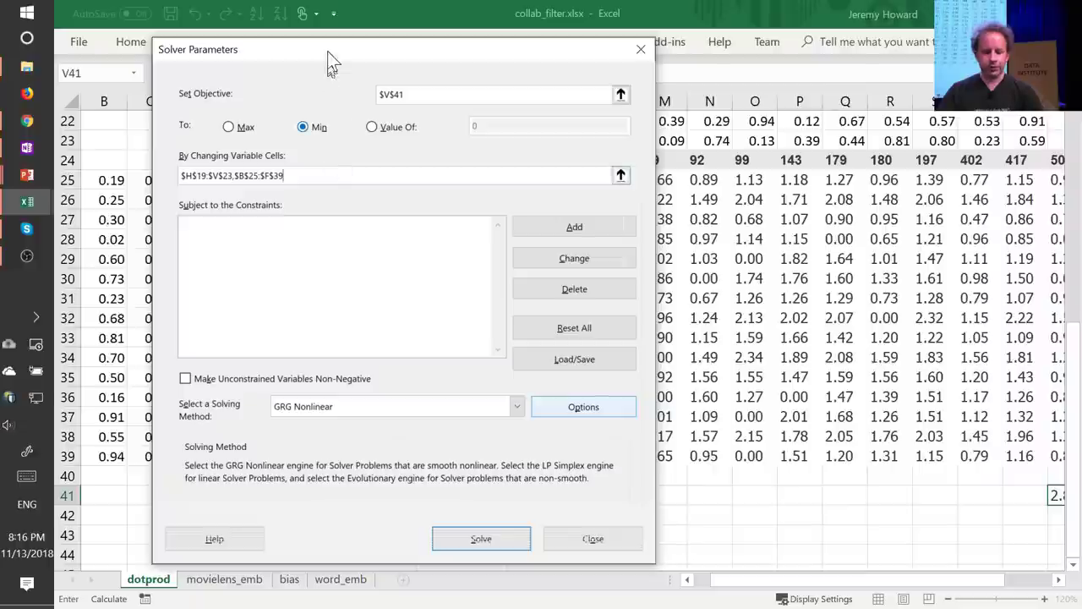
Step: Review the changing cells $H$19:$V$23,$B$25:$F$39 against the sheet, and run Solver to minimize V41 with GRG Nonlinear
{"action": "left_click_drag", "start_coordinate": [327, 50], "coordinate": [679, 248]}
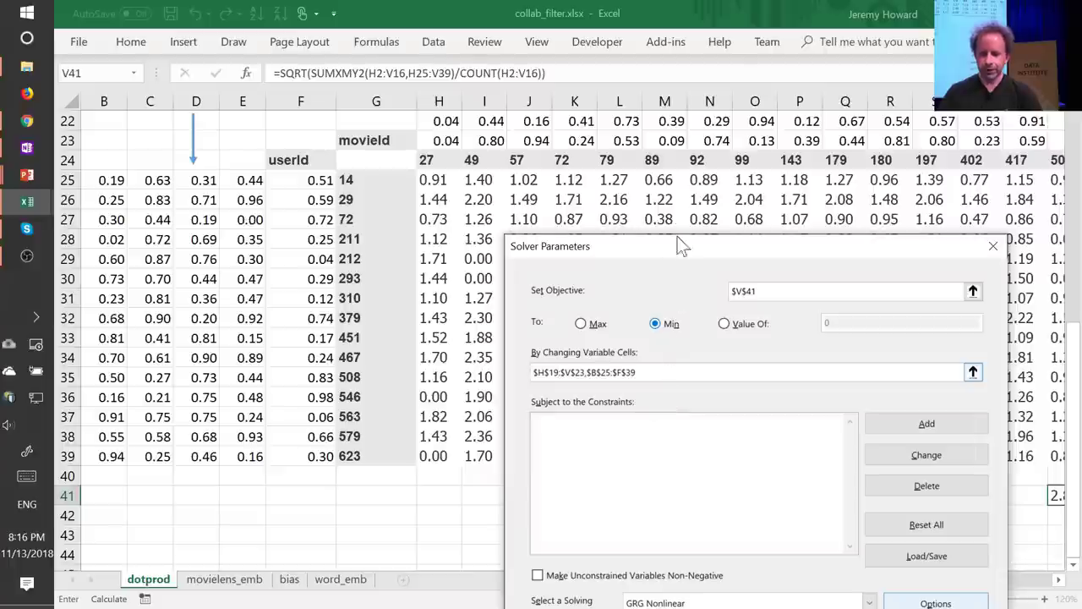
{"action": "left_click_drag", "start_coordinate": [676, 254], "coordinate": [588, 73]}
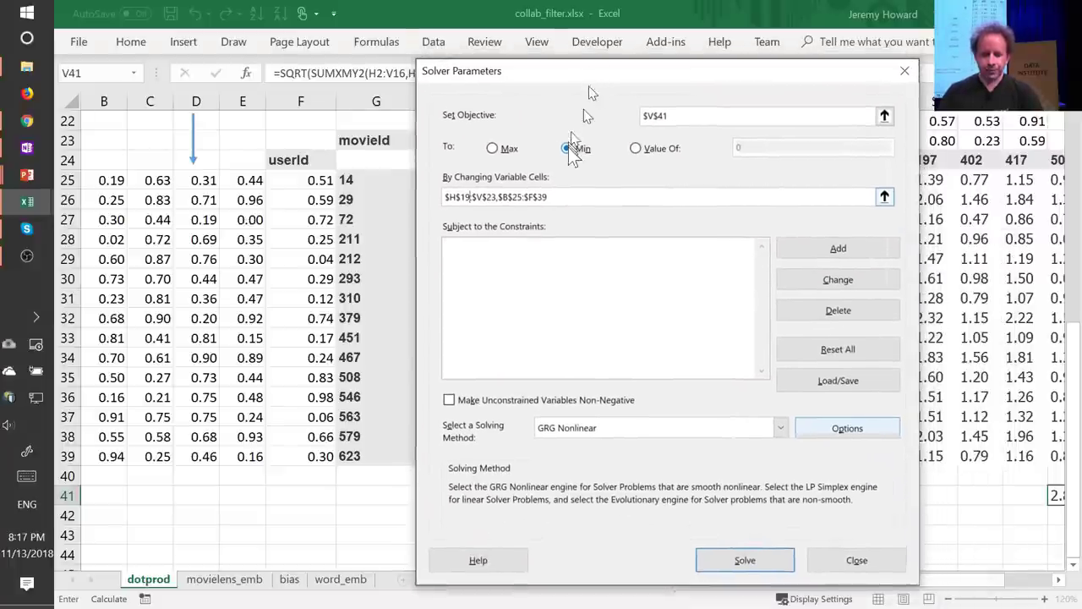
{"action": "left_click", "coordinate": [704, 112]}
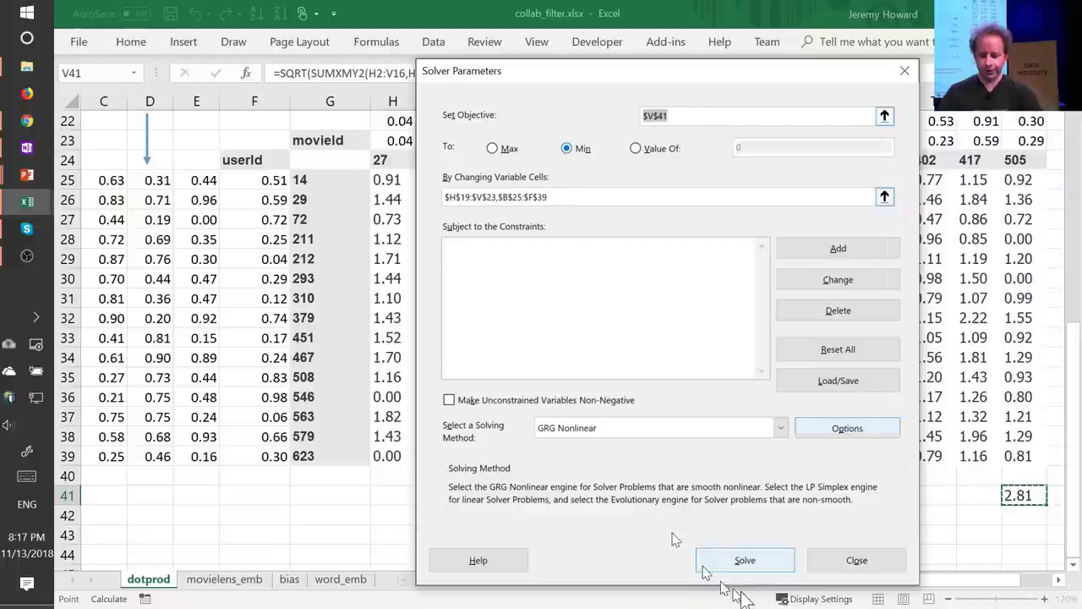
{"action": "left_click", "coordinate": [738, 562]}
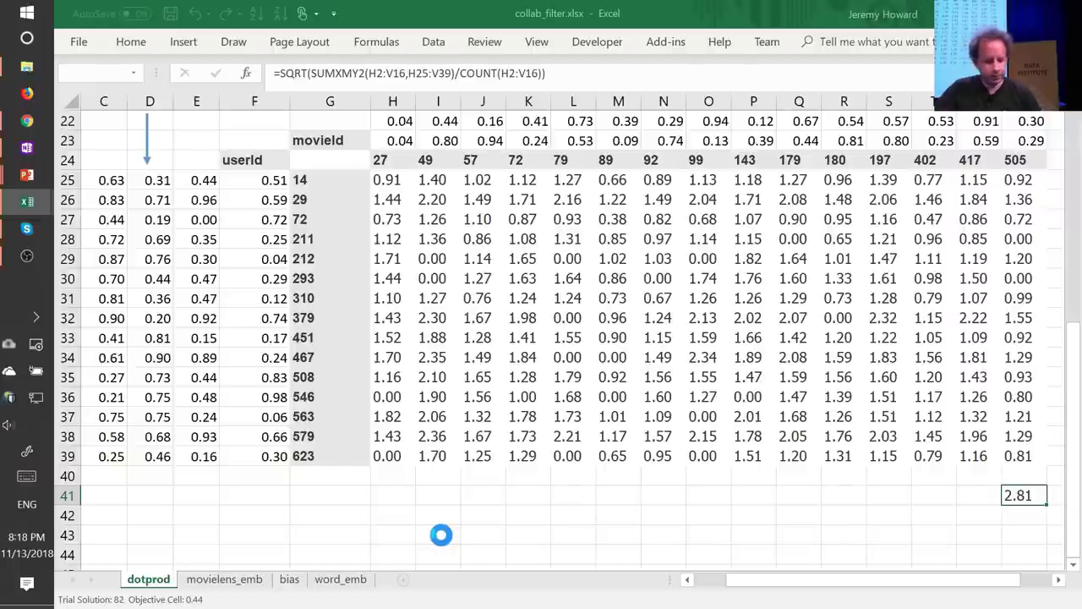
Step: Switch to the lesson4-collab notebook in Chrome and point out the get_collab_learner call in the training cell
{"action": "key", "text": "alt+Tab"}
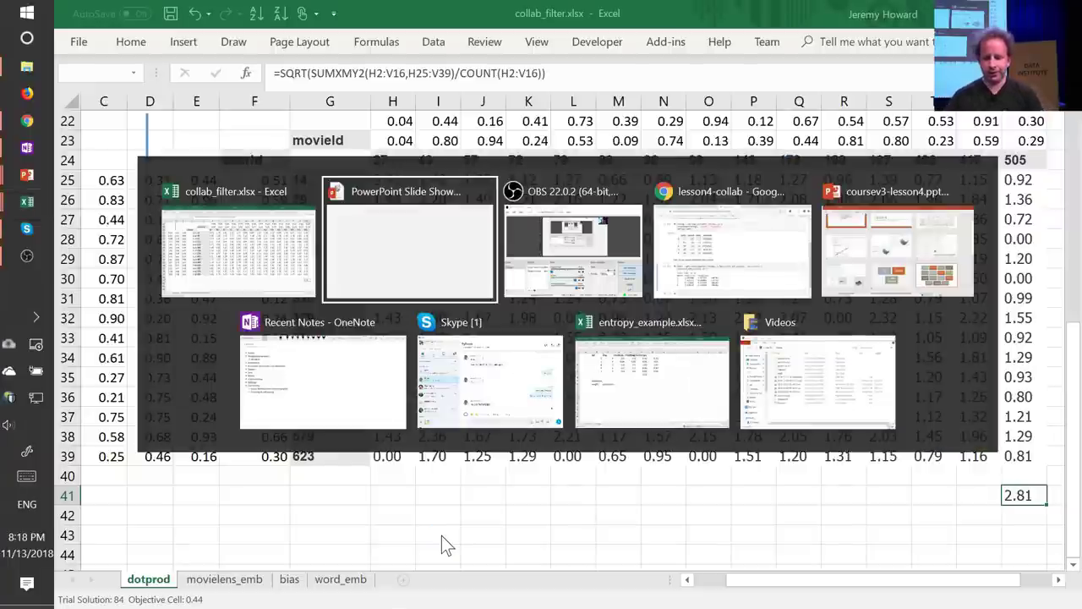
{"action": "key", "text": "alt+Tab"}
{"action": "key", "text": "alt+Tab"}
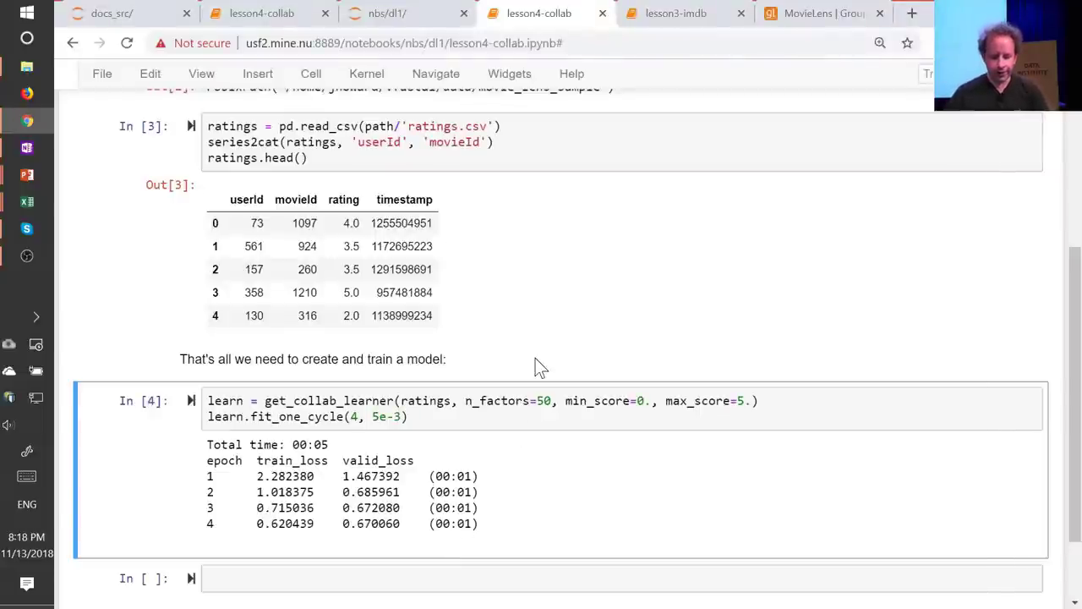
{"action": "double_click", "coordinate": [343, 400]}
{"action": "left_click", "coordinate": [298, 401]}
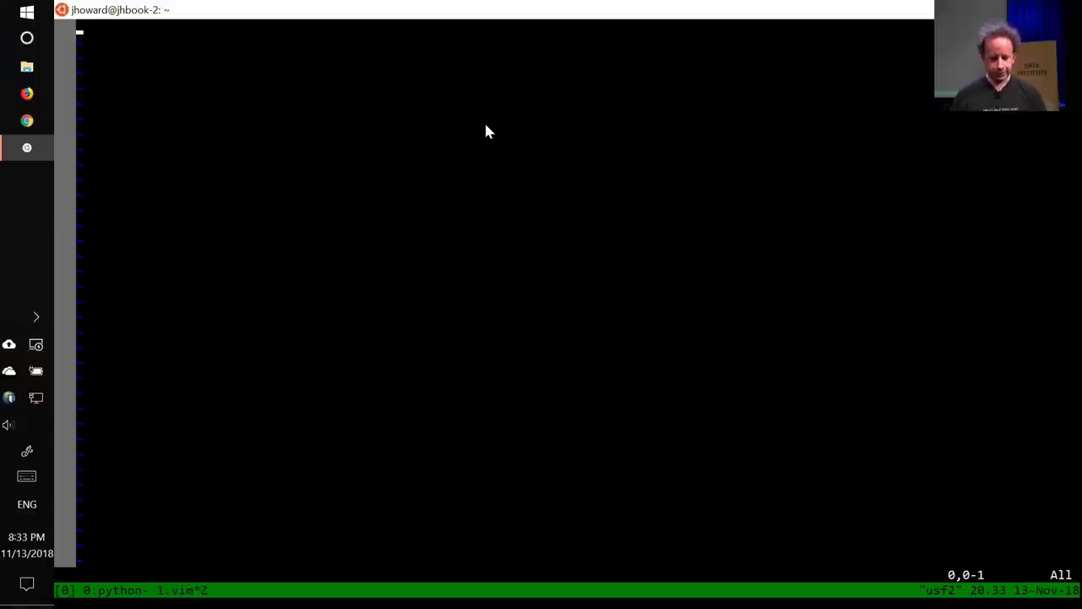
Step: In the Vim terminal session, jump to the get_collab_learner tag and choose to edit fastai/collab.py anyway despite its swap file
{"action": "type", "text": ":tag"}
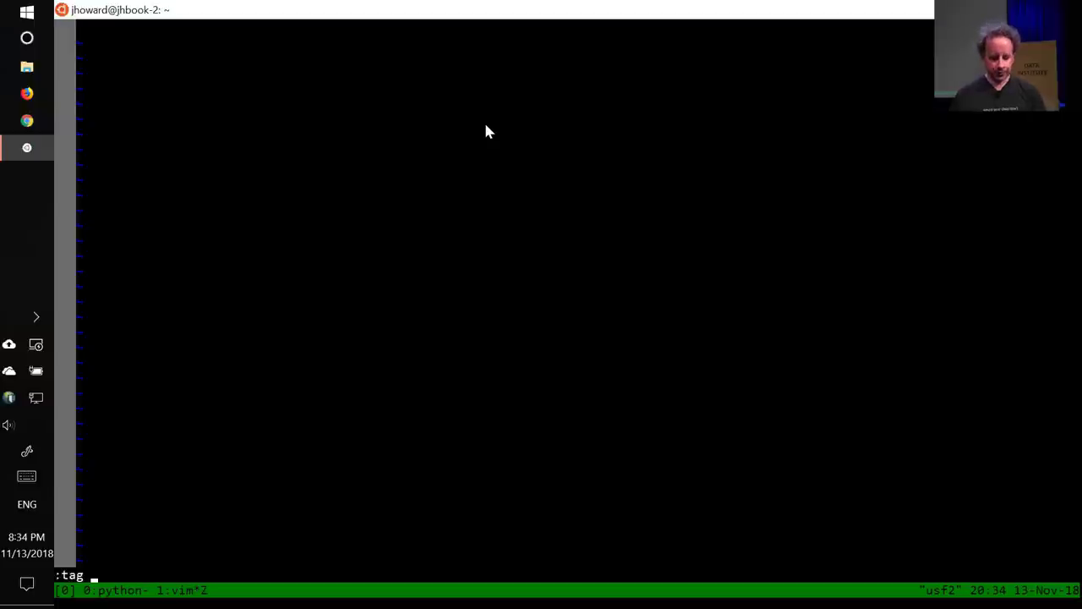
{"action": "type", "text": "get"}
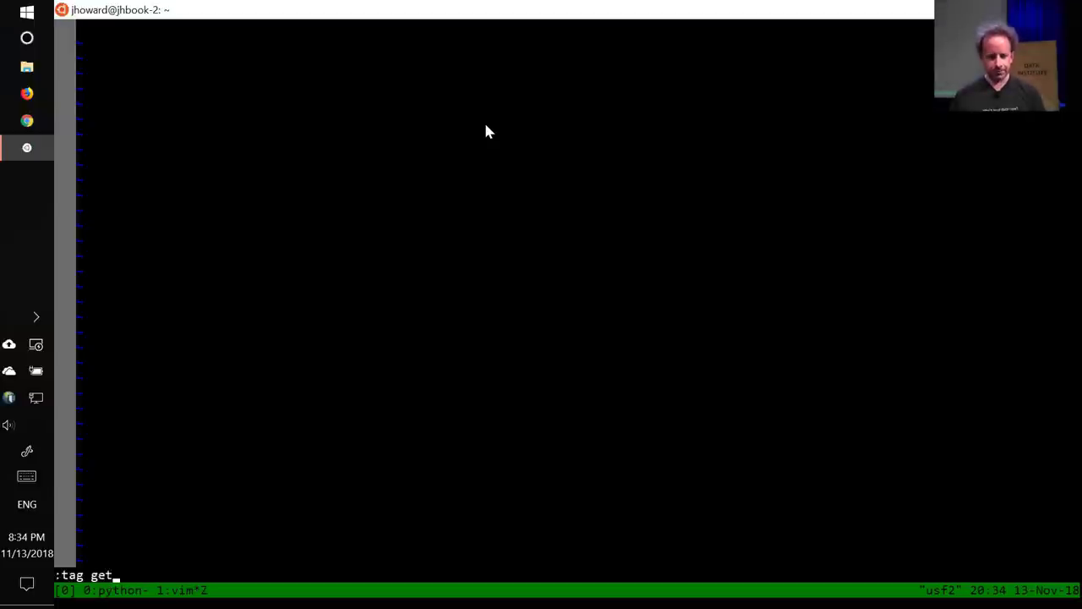
{"action": "type", "text": "_c"}
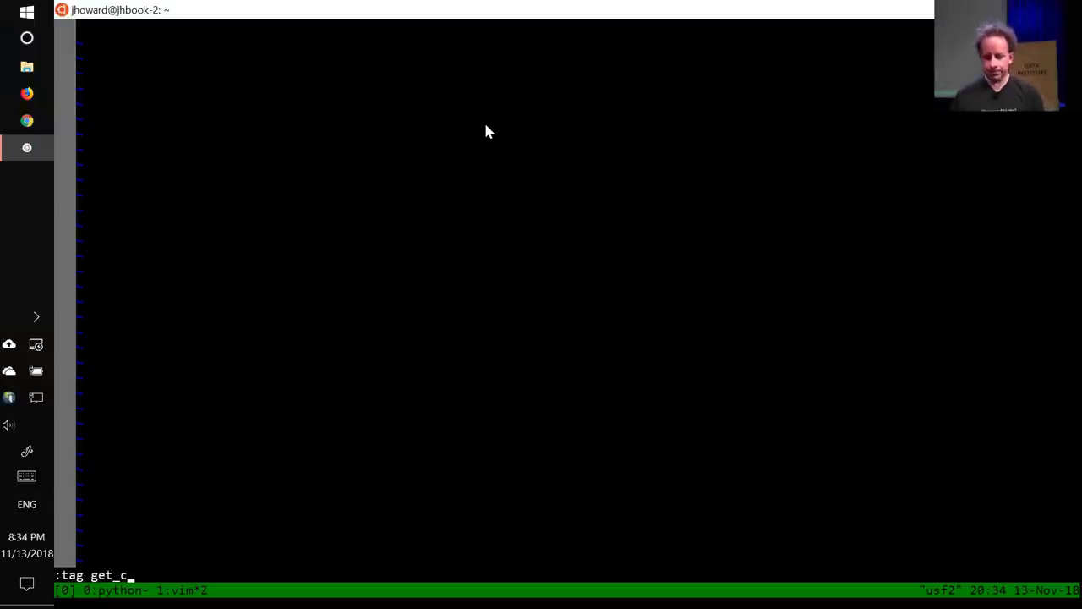
{"action": "type", "text": "o"}
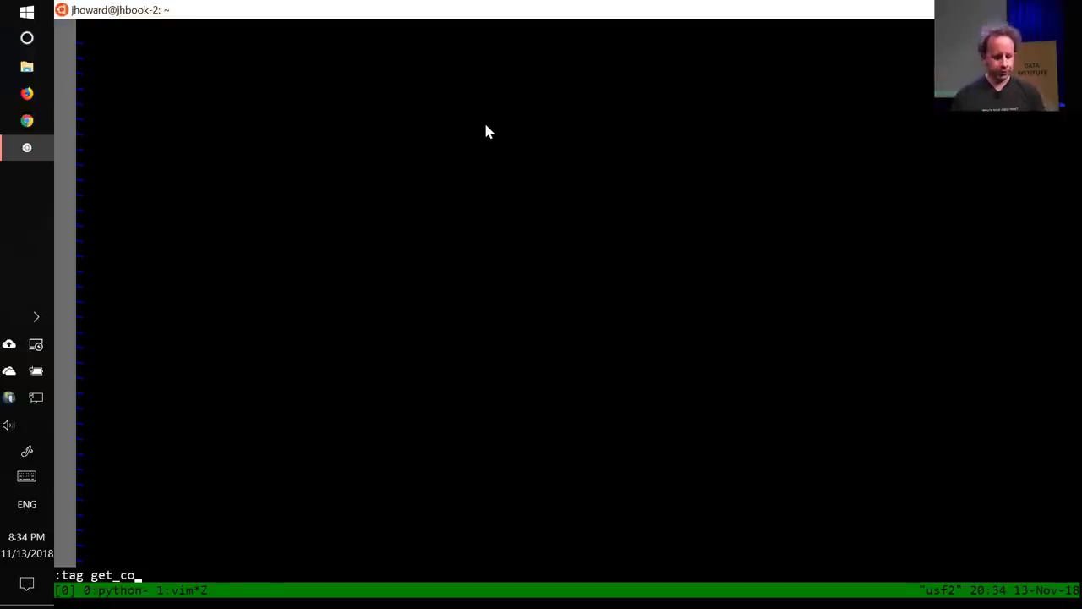
{"action": "key", "text": "Tab"}
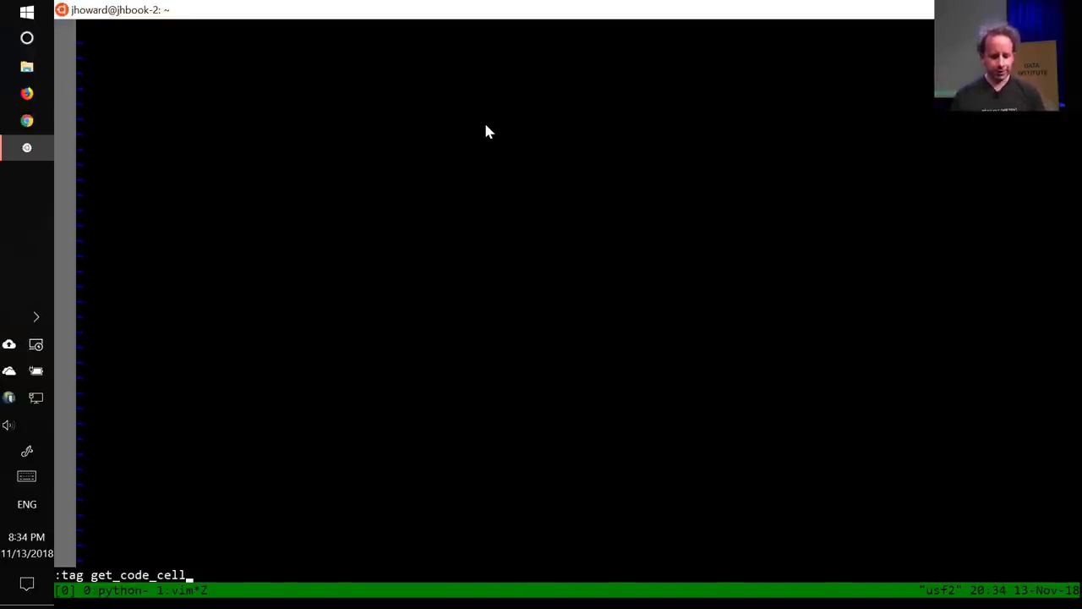
{"action": "key", "text": "Tab"}
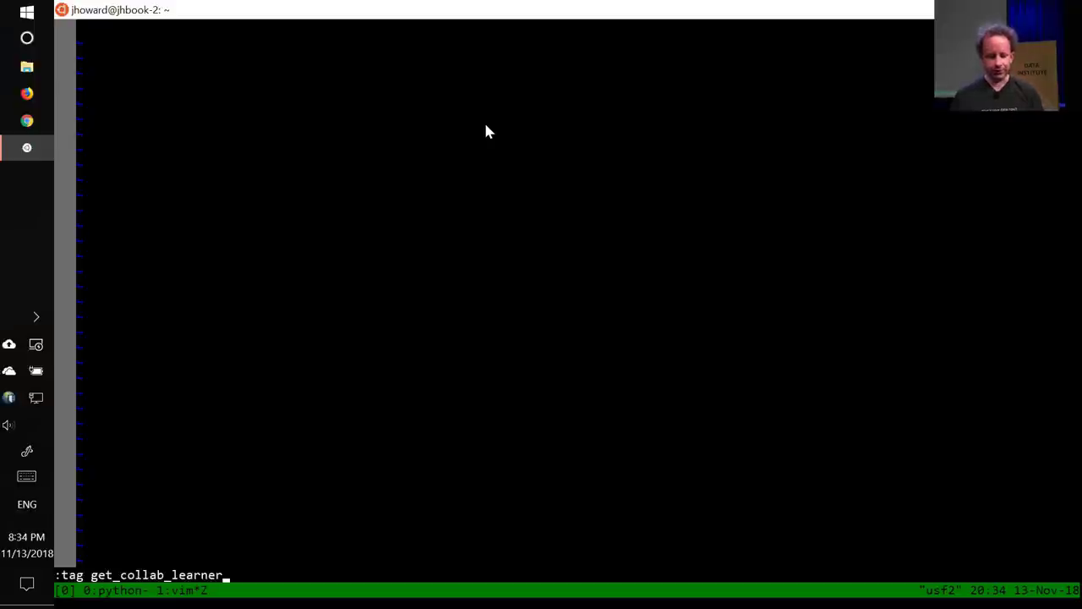
{"action": "key", "text": "Return"}
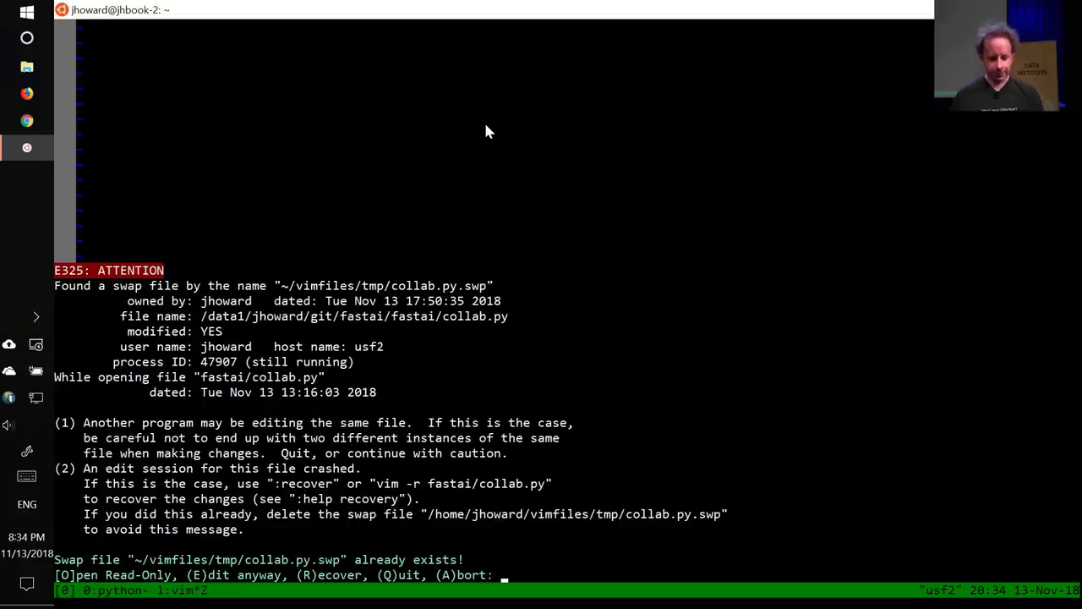
{"action": "key", "text": "e"}
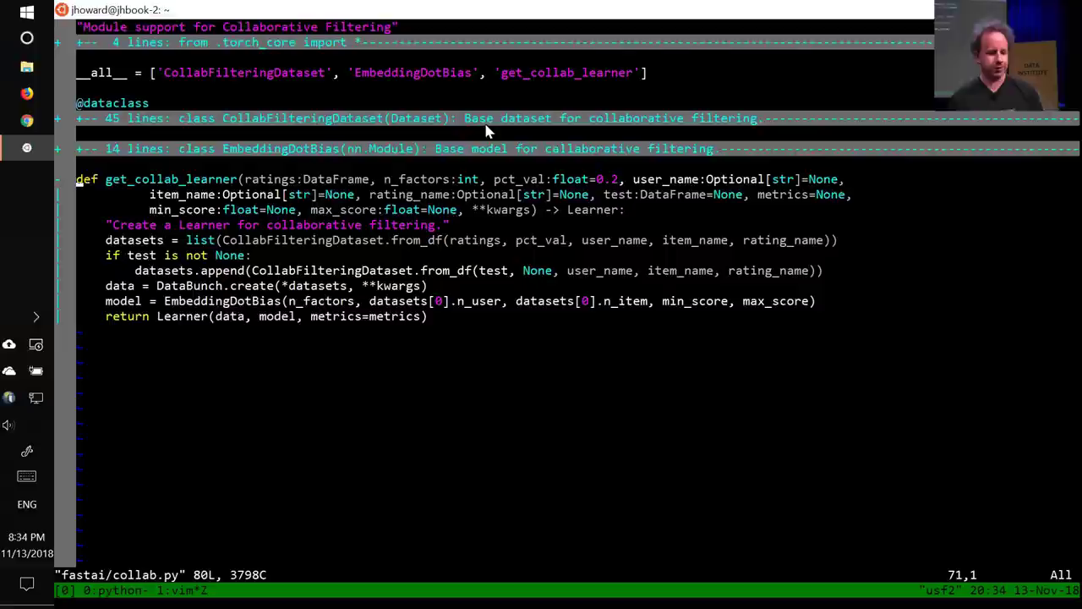
Step: Follow the EmbeddingDotBias call in get_collab_learner to its class definition, picking tag match 1
{"action": "key", "text": "j"}
{"action": "key", "text": "j"}
{"action": "key", "text": "j"}
{"action": "key", "text": "j"}
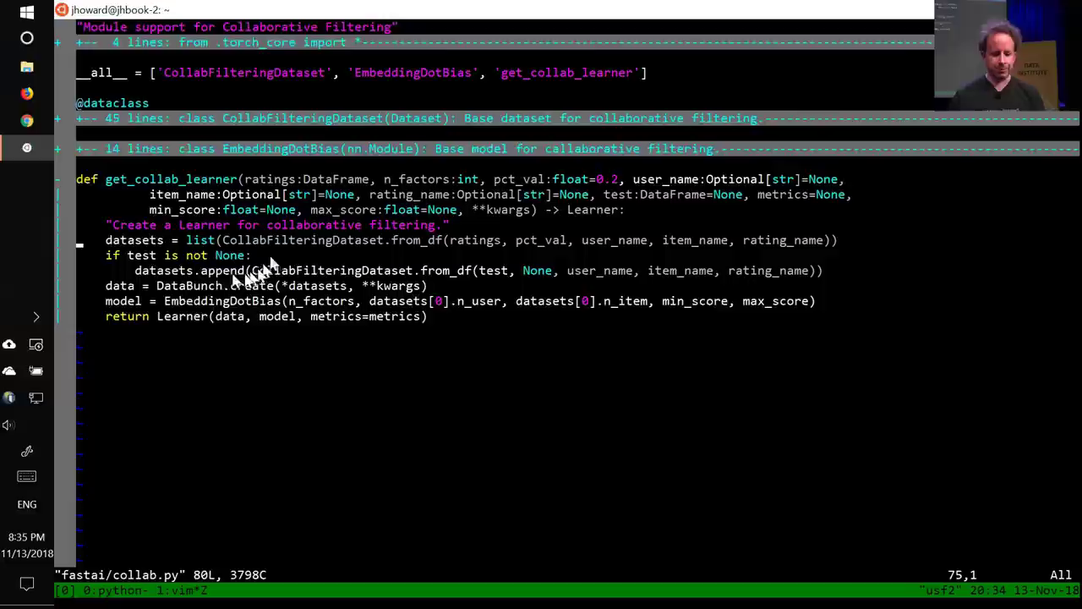
{"action": "left_click", "coordinate": [191, 304]}
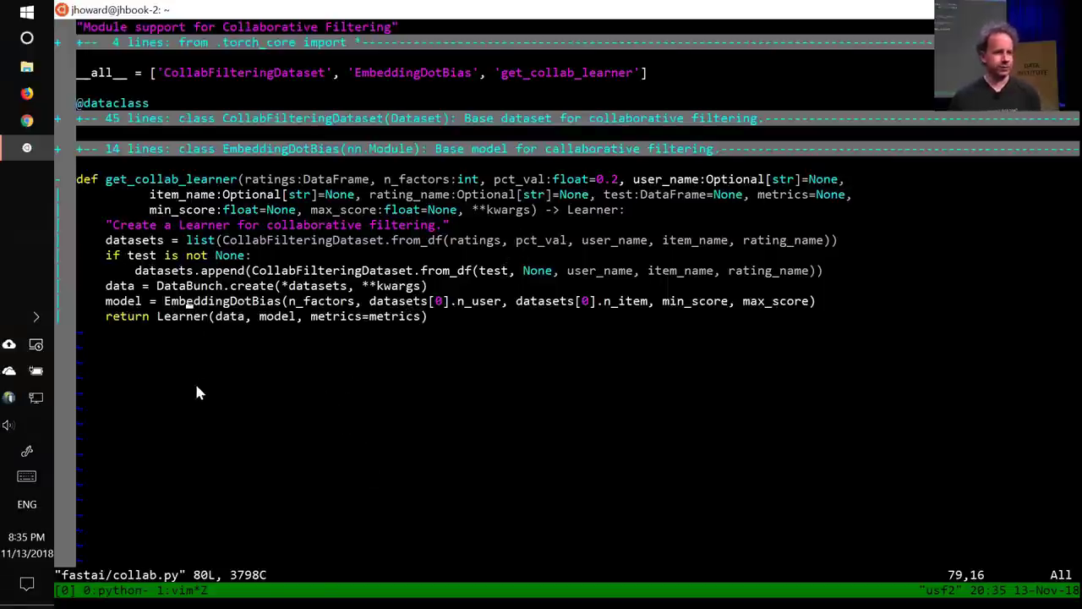
{"action": "key", "text": "g"}
{"action": "key", "text": "bracketright"}
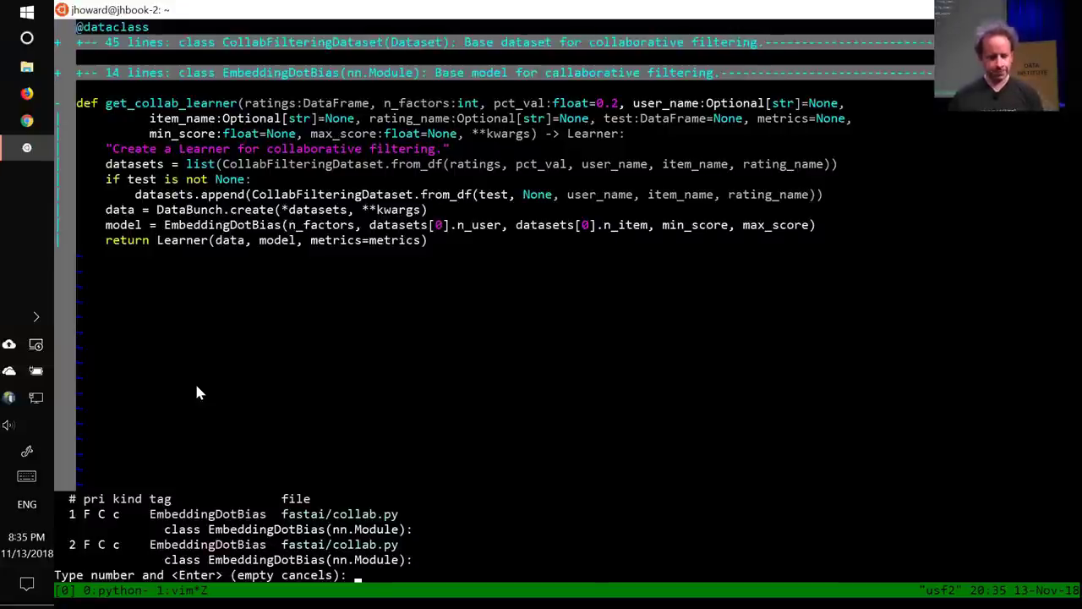
{"action": "type", "text": "1"}
{"action": "key", "text": "Return"}
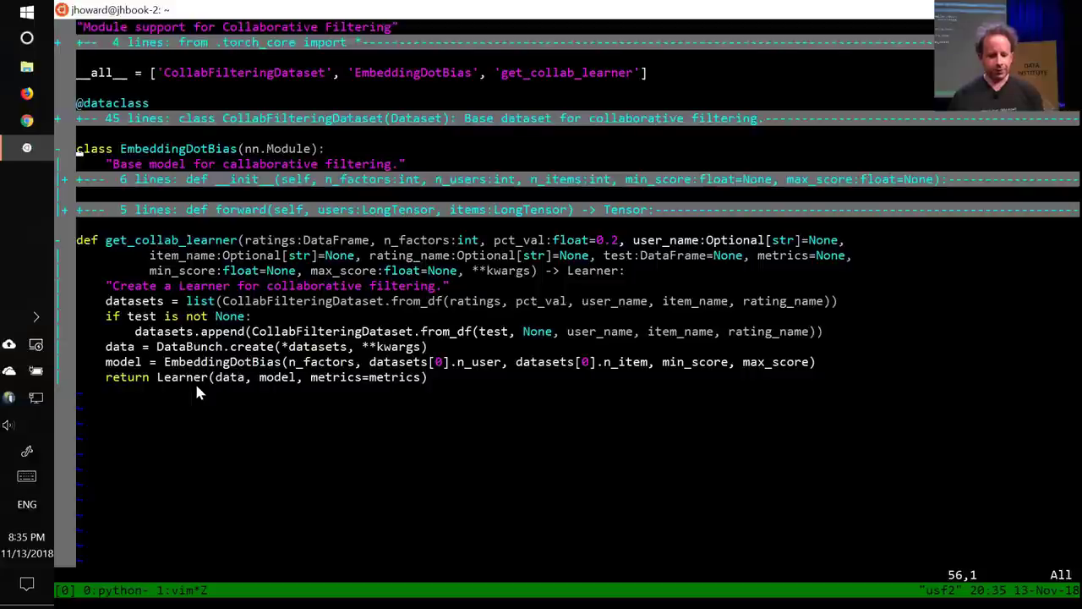
Step: Unfold the __init__ and forward methods of the EmbeddingDotBias class
{"action": "key", "text": "j"}
{"action": "key", "text": "k"}
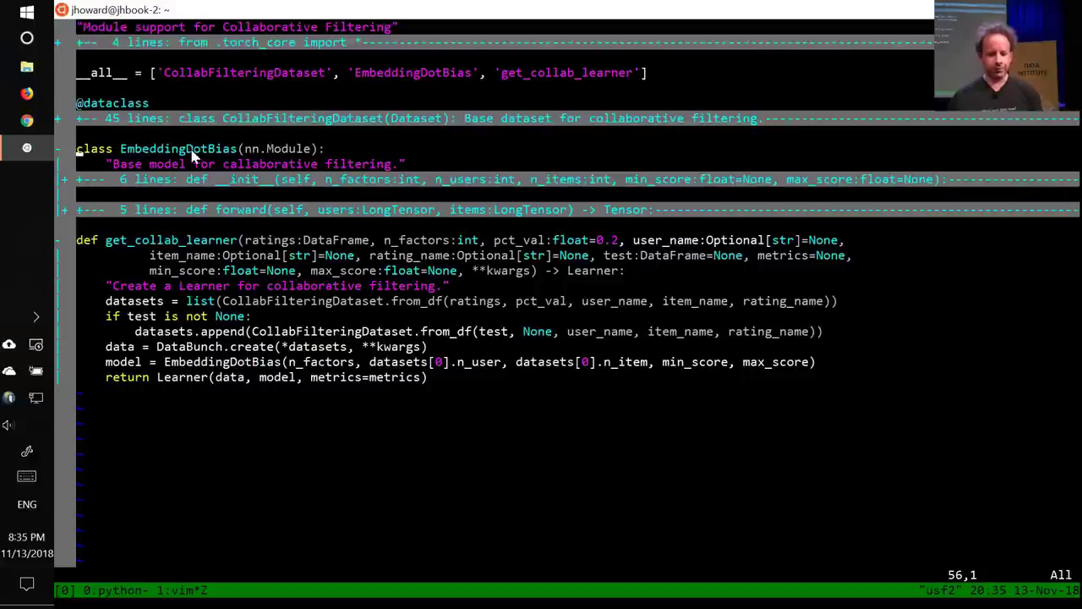
{"action": "key", "text": "j"}
{"action": "key", "text": "j"}
{"action": "key", "text": "z"}
{"action": "key", "text": "o"}
{"action": "key", "text": "j"}
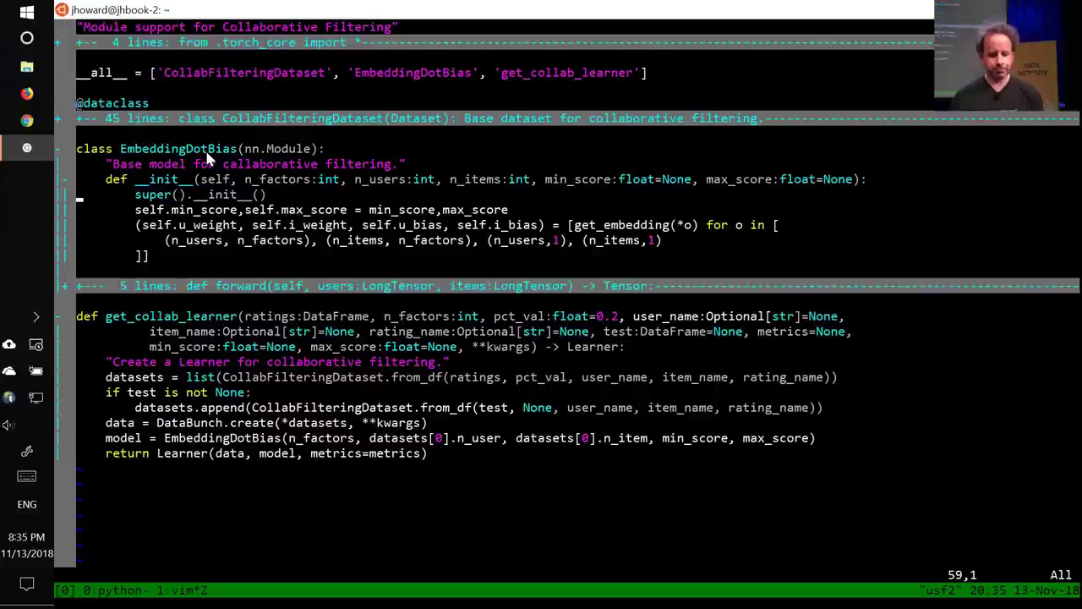
{"action": "key", "text": "}"}
{"action": "key", "text": "j"}
{"action": "key", "text": "z"}
{"action": "key", "text": "o"}
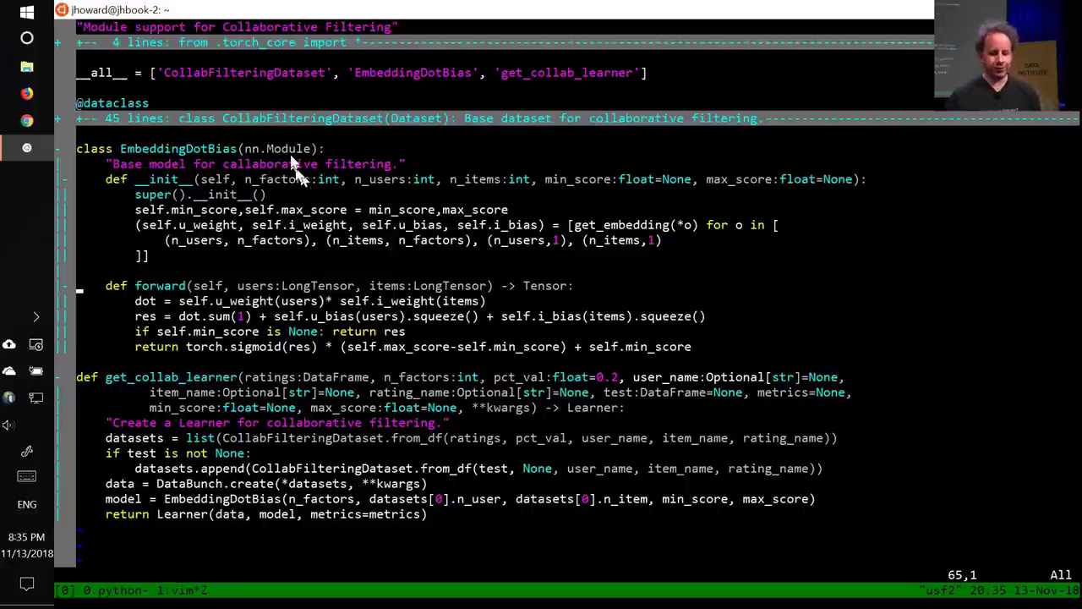
Step: Highlight the (nn.Module) base class in the EmbeddingDotBias header, and clear the selection at the class name
{"action": "left_click", "coordinate": [246, 154]}
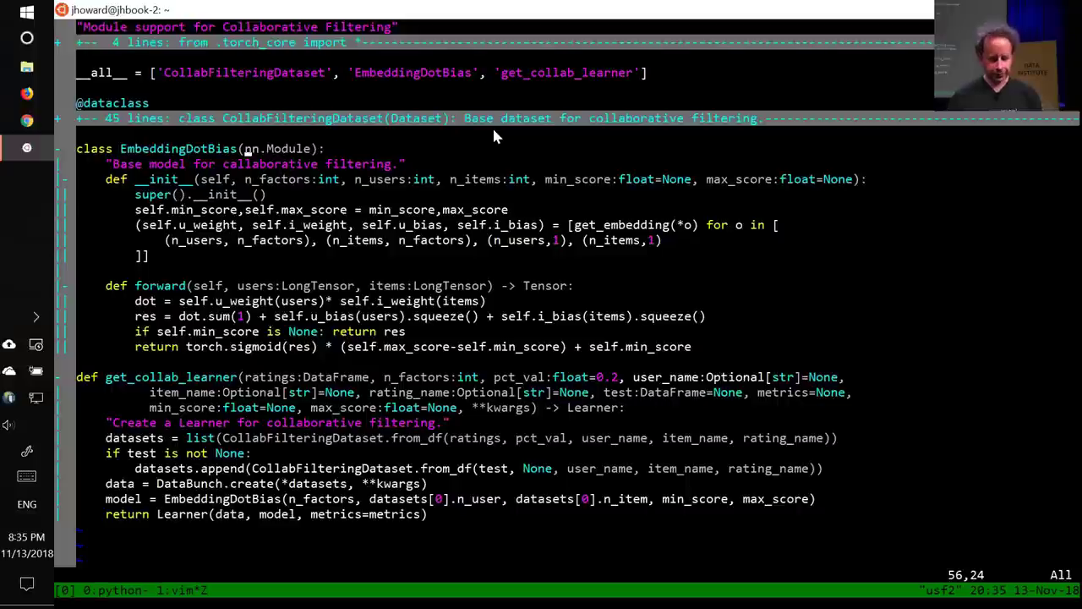
{"action": "key", "text": "ctrl+v"}
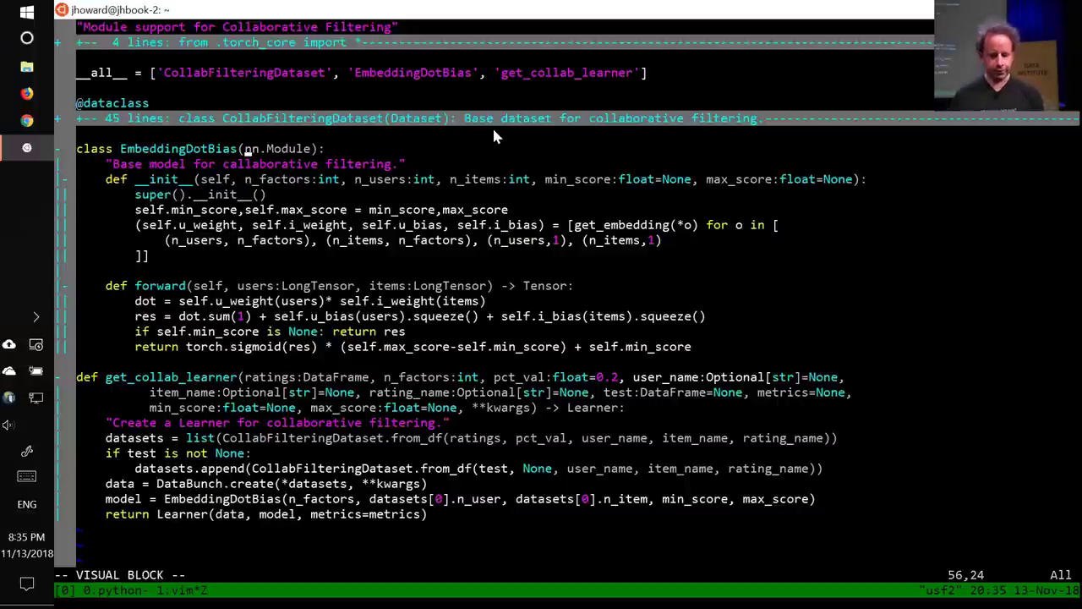
{"action": "key", "text": "l"}
{"action": "key", "text": "l"}
{"action": "key", "text": "l"}
{"action": "key", "text": "l"}
{"action": "key", "text": "l"}
{"action": "key", "text": "l"}
{"action": "key", "text": "l"}
{"action": "key", "text": "l"}
{"action": "key", "text": "a"}
{"action": "key", "text": "parenleft"}
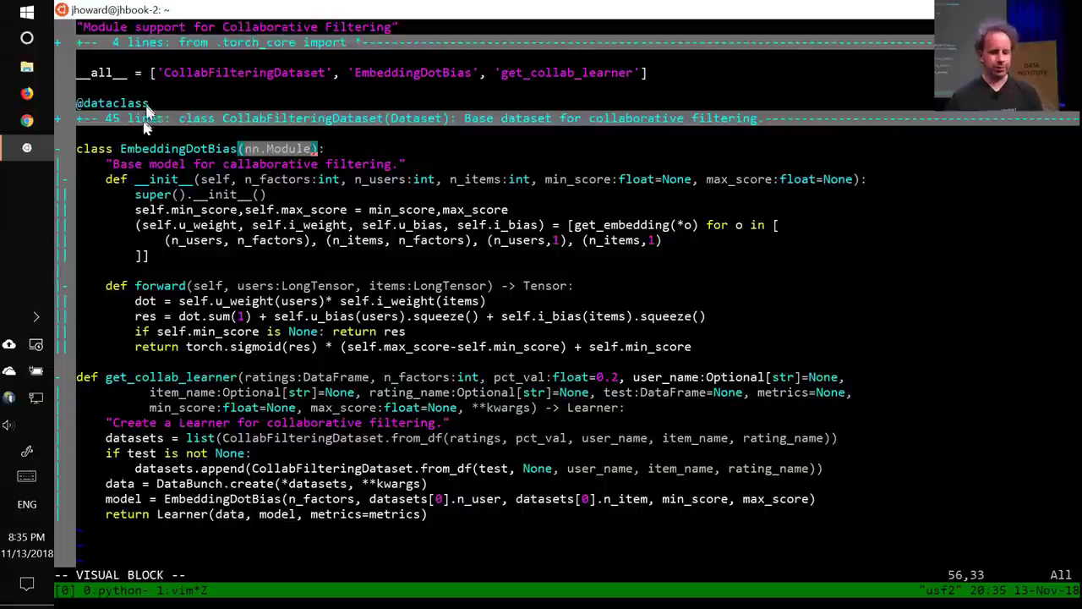
{"action": "left_click", "coordinate": [161, 155]}
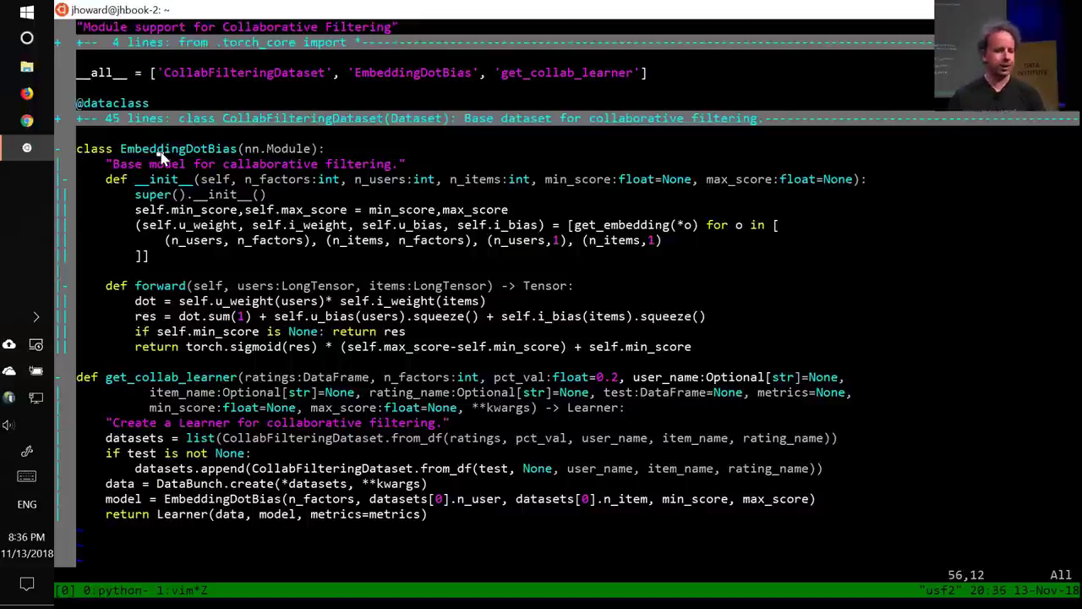
Step: Point out the forward and __init__ methods of the EmbeddingDotBias class
{"action": "left_click", "coordinate": [145, 300]}
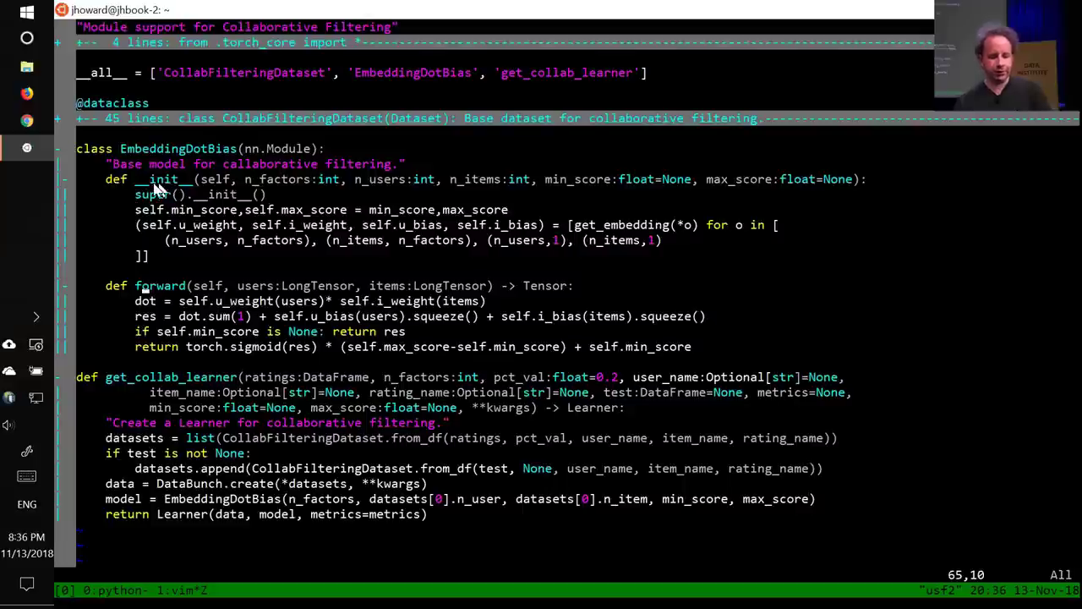
{"action": "left_click", "coordinate": [195, 180]}
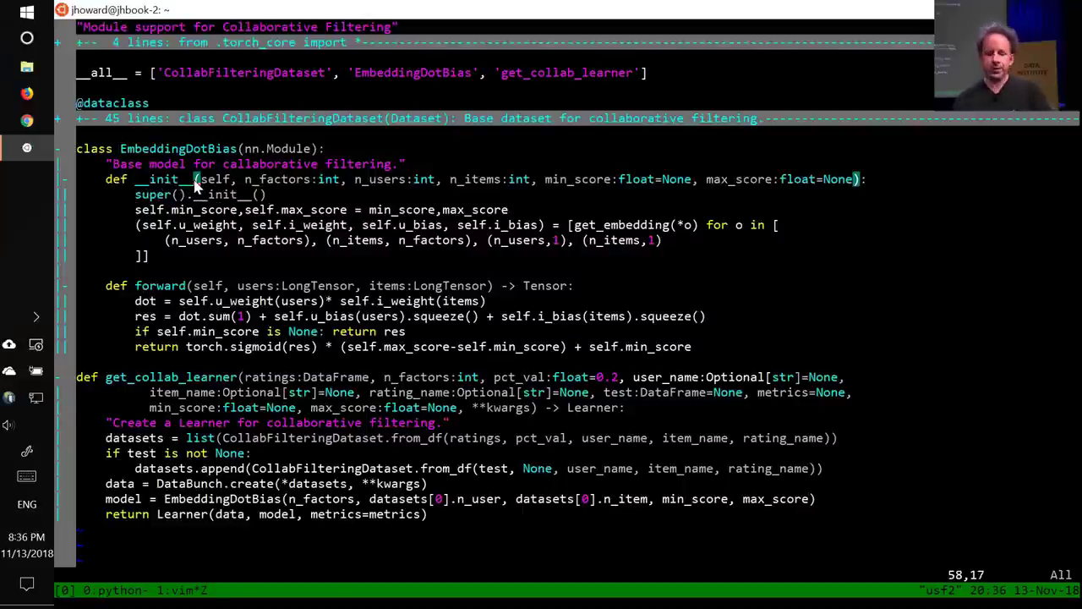
{"action": "left_click", "coordinate": [174, 180]}
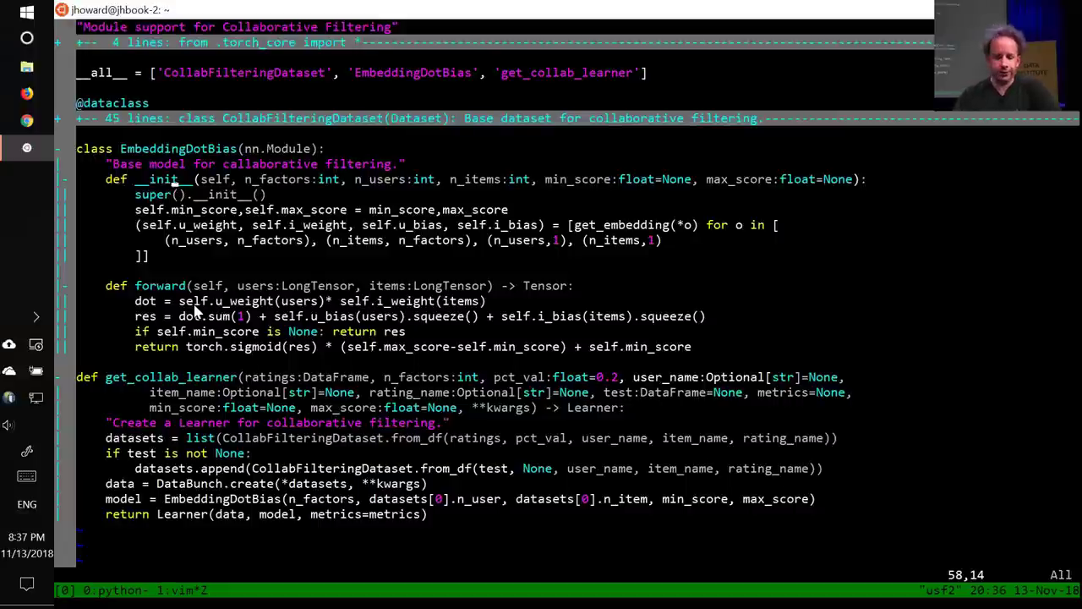
{"action": "left_click", "coordinate": [139, 286]}
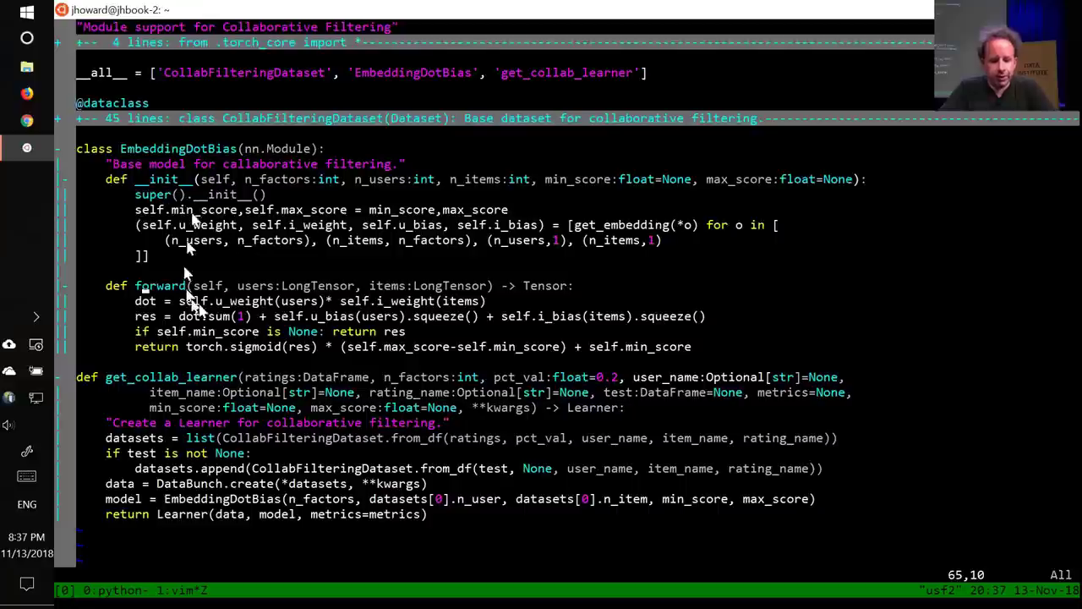
Step: Point out u_weight, i_weight, u_bias, i_bias and the get_embedding call that creates them in __init__
{"action": "left_click", "coordinate": [208, 225]}
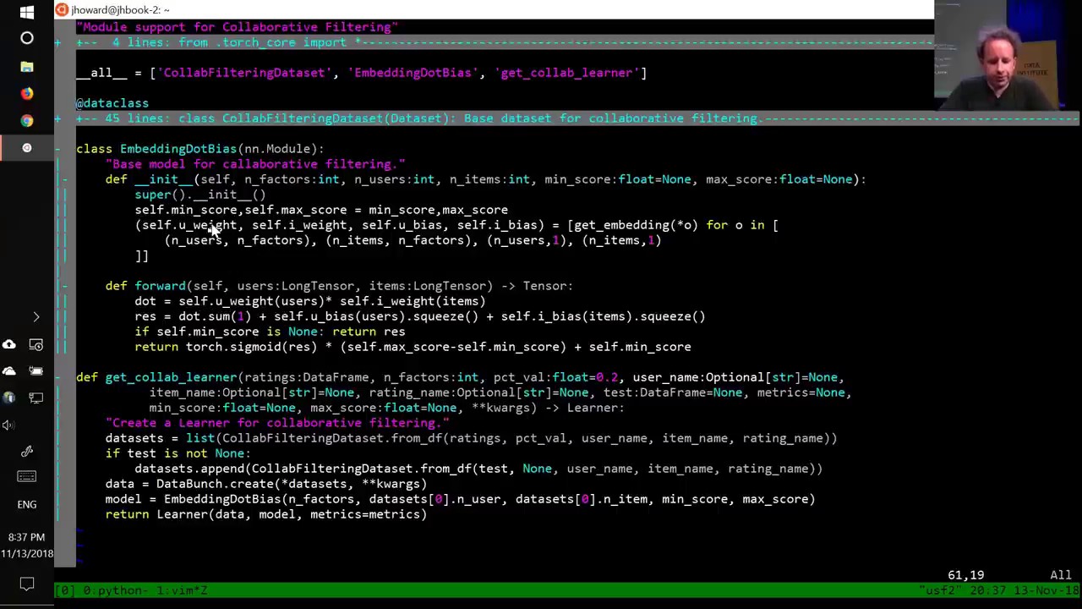
{"action": "left_click", "coordinate": [306, 228]}
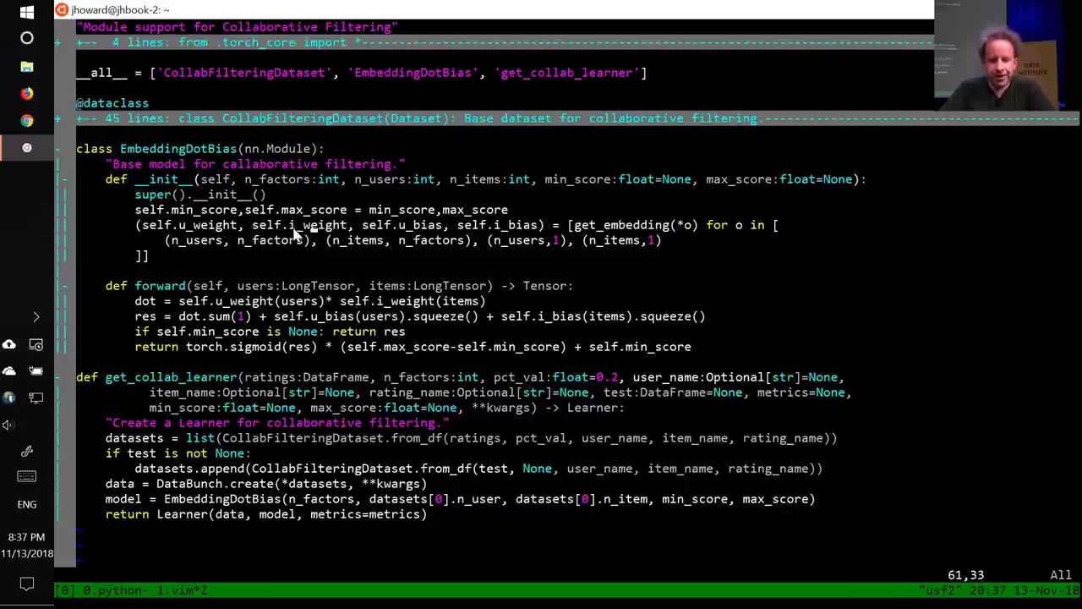
{"action": "left_click", "coordinate": [438, 233]}
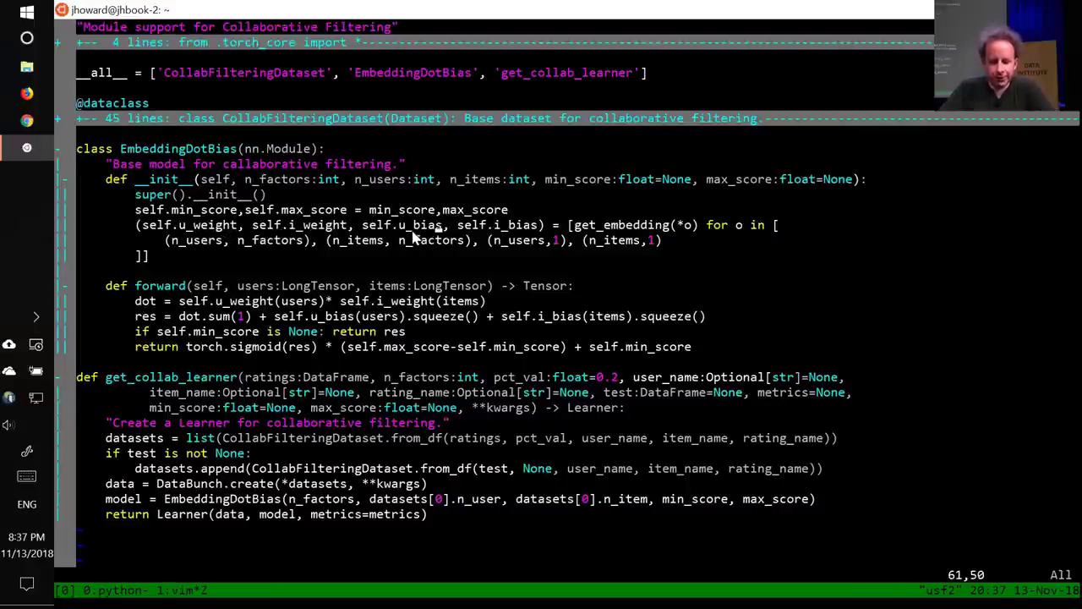
{"action": "left_click", "coordinate": [507, 229]}
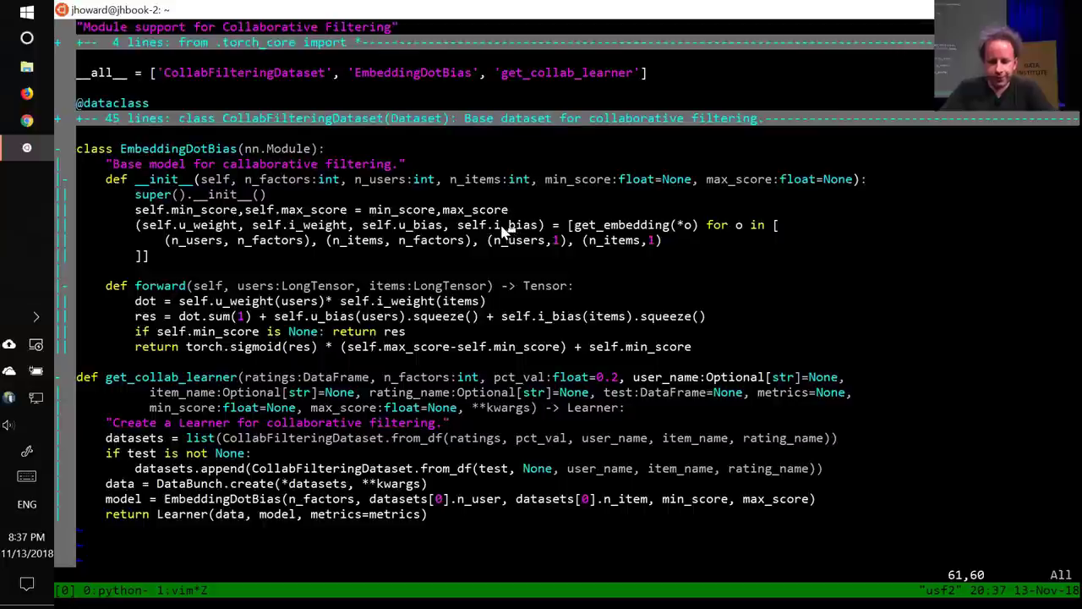
{"action": "left_click", "coordinate": [610, 229]}
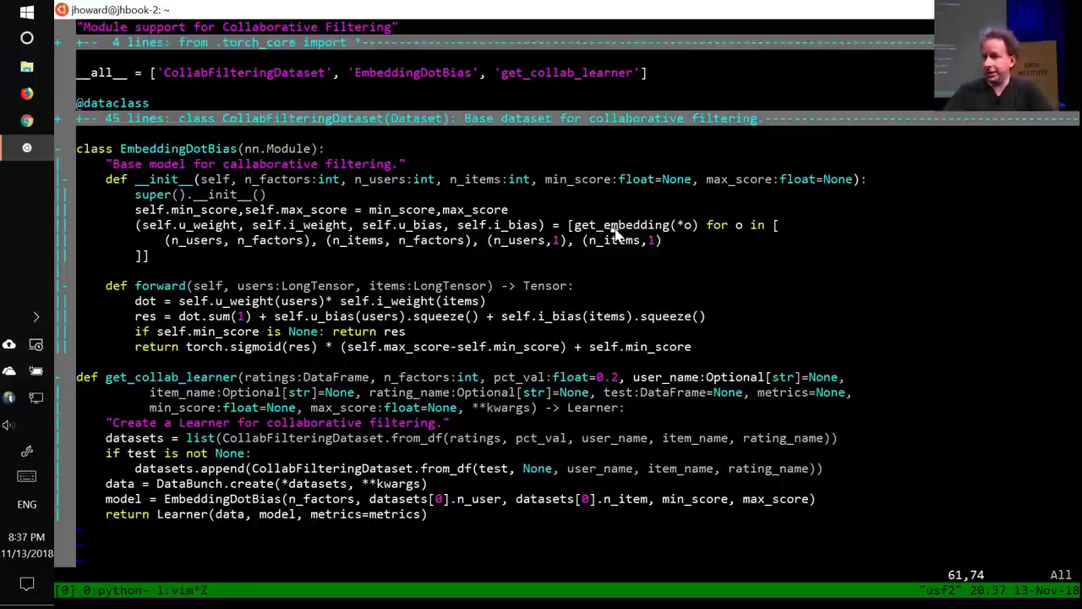
{"action": "key", "text": "bracketleft"}
{"action": "key", "text": "bracketleft"}
{"action": "key", "text": "z"}
{"action": "key", "text": "t"}
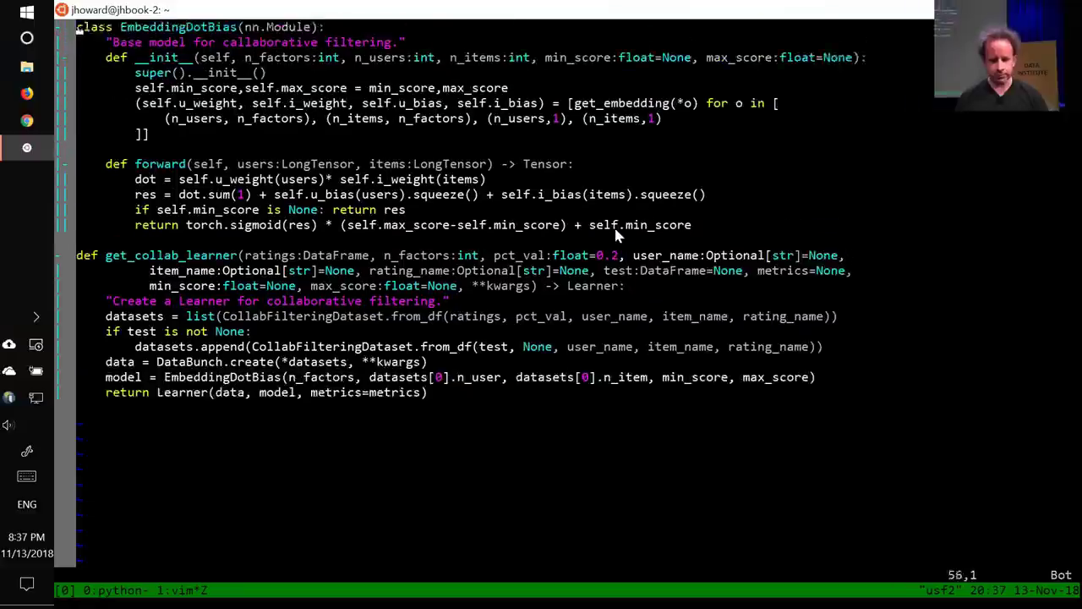
{"action": "scroll", "coordinate": [615, 236], "scroll_direction": "up", "scroll_amount": 3}
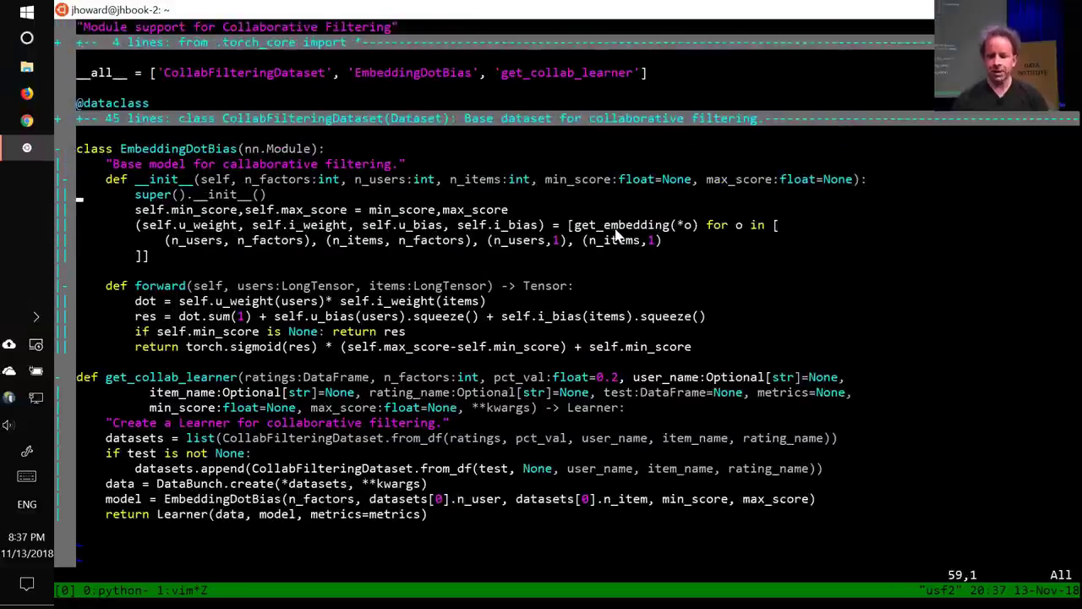
Step: Jump to the get_embedding definition and point out its nn.Embedding and trunc_normal_ calls
{"action": "left_click", "coordinate": [609, 227]}
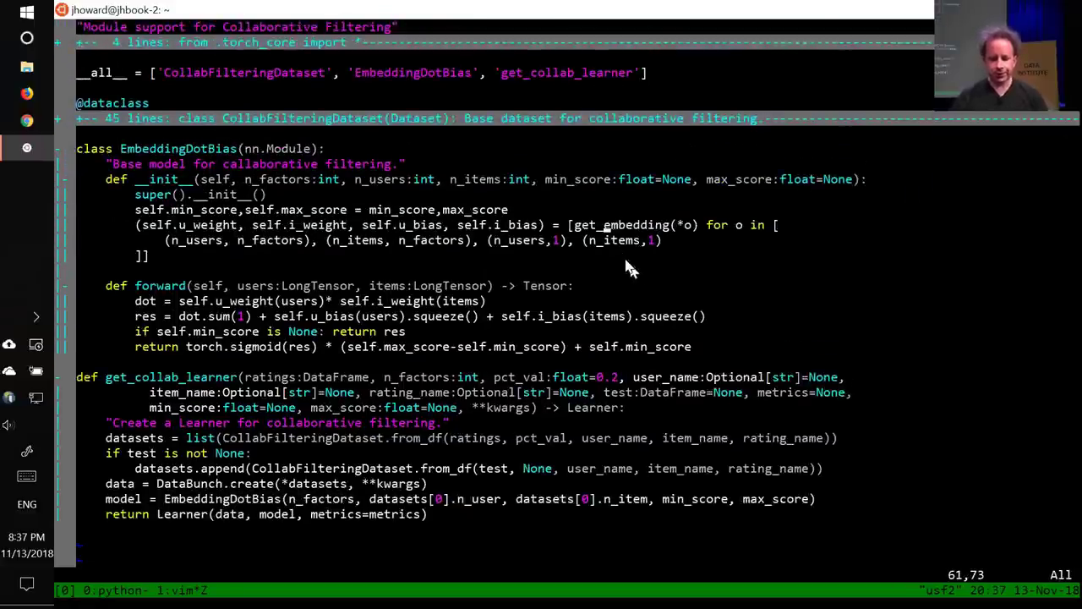
{"action": "key", "text": "ctrl+]"}
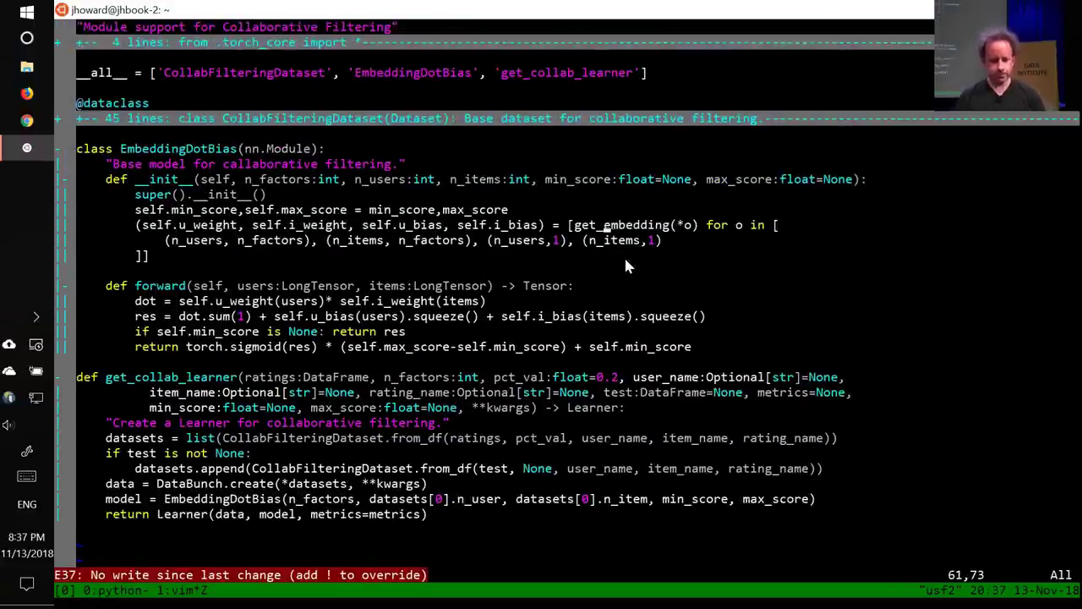
{"action": "key", "text": "ctrl+]"}
{"action": "key", "text": "j"}
{"action": "key", "text": "j"}
{"action": "key", "text": "j"}
{"action": "key", "text": "j"}
{"action": "key", "text": "j"}
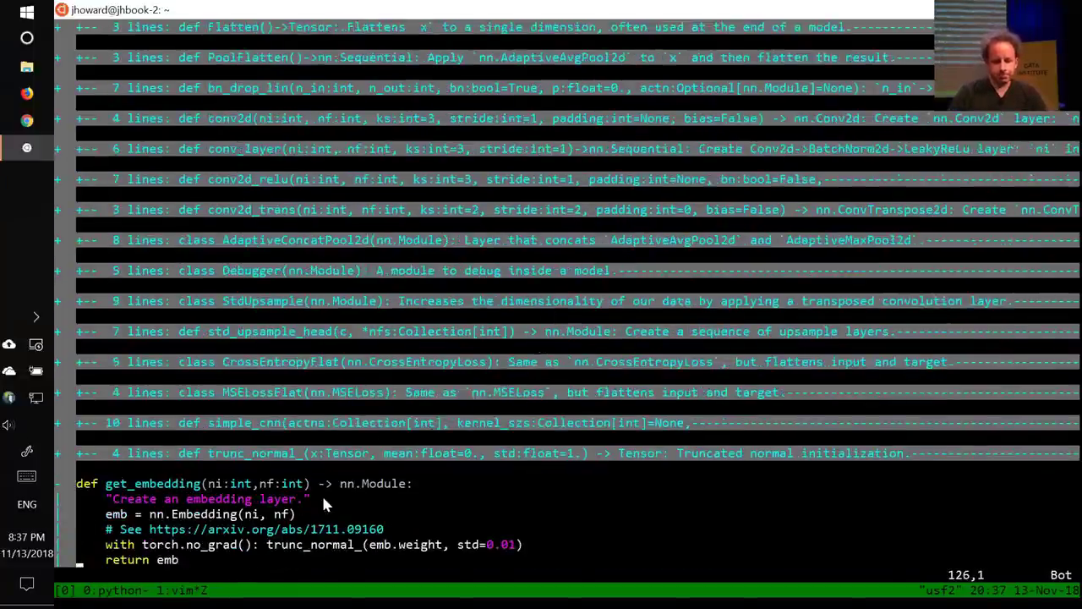
{"action": "left_click", "coordinate": [187, 514]}
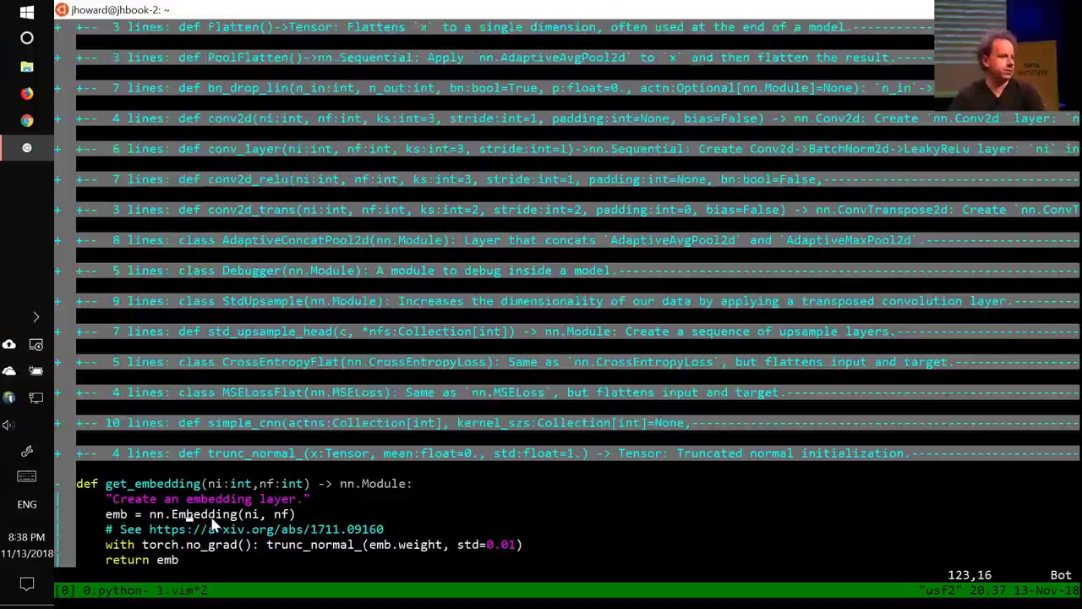
{"action": "left_click", "coordinate": [323, 545]}
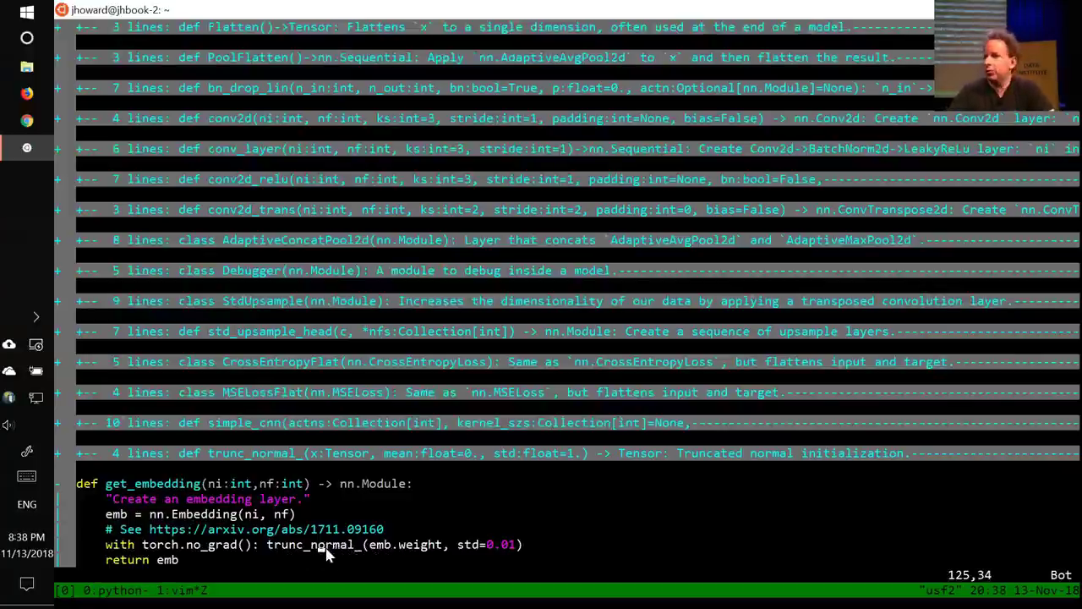
Step: Point out emb.weight in get_embedding's trunc_normal_ call, and switch to the collab_filter workbook in Excel
{"action": "left_click", "coordinate": [427, 550]}
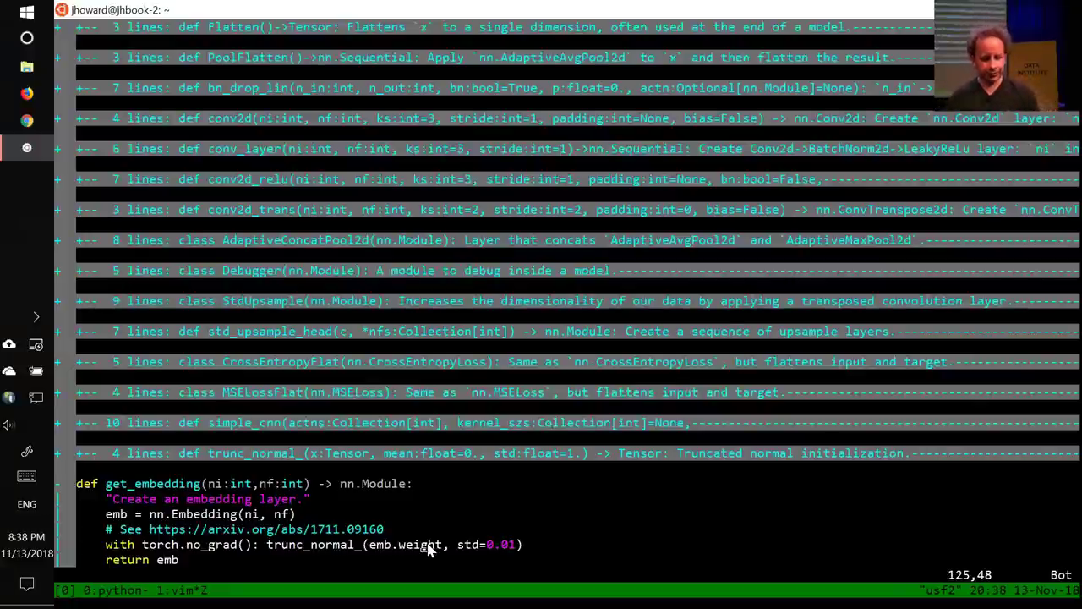
{"action": "key", "text": "alt+Tab"}
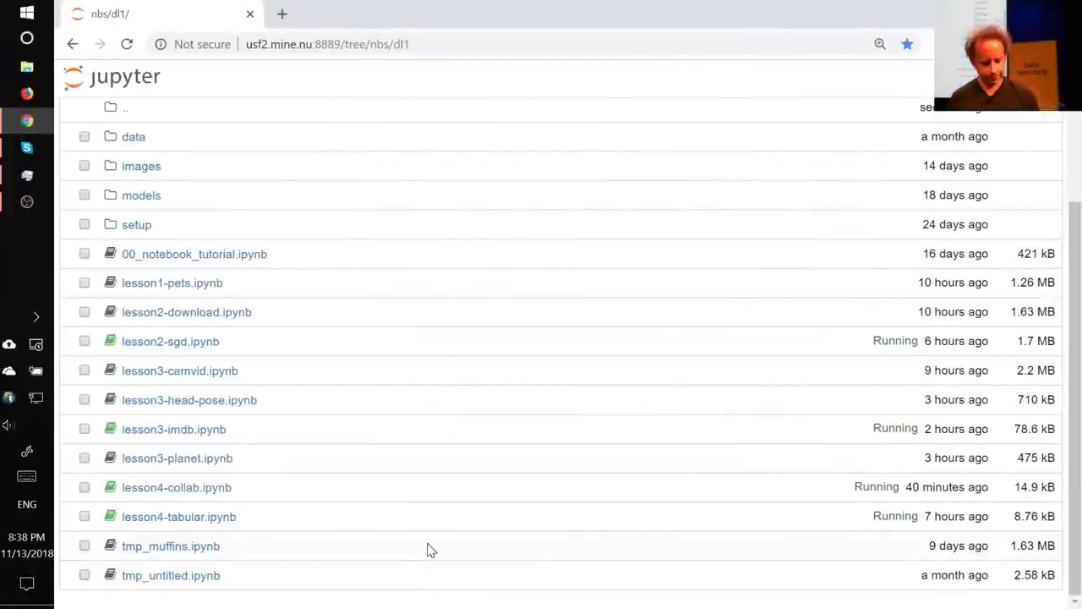
{"action": "key", "text": "super"}
{"action": "type", "text": "exc"}
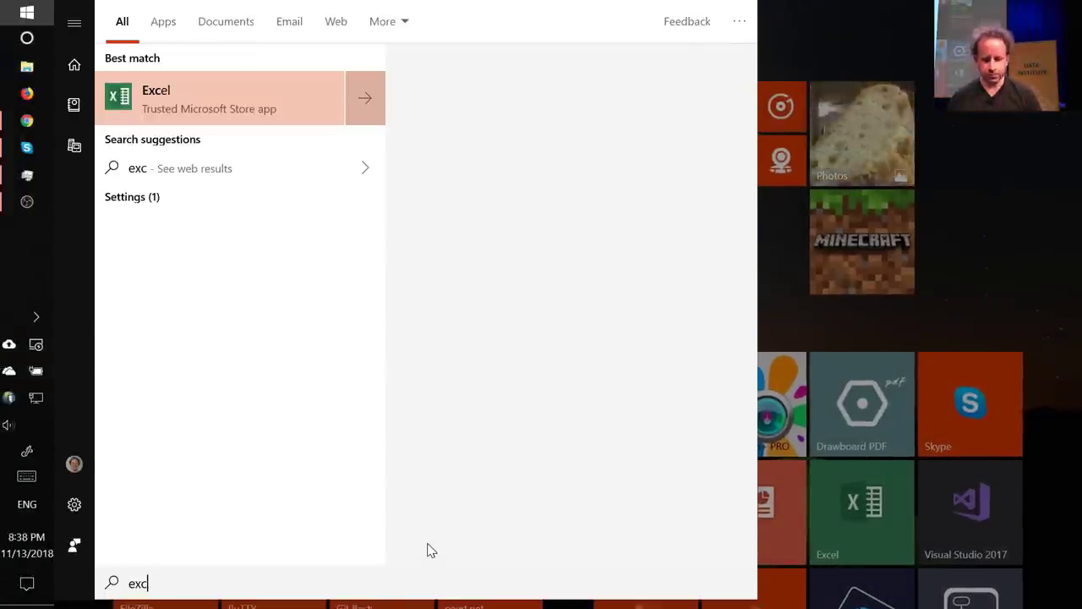
{"action": "key", "text": "Return"}
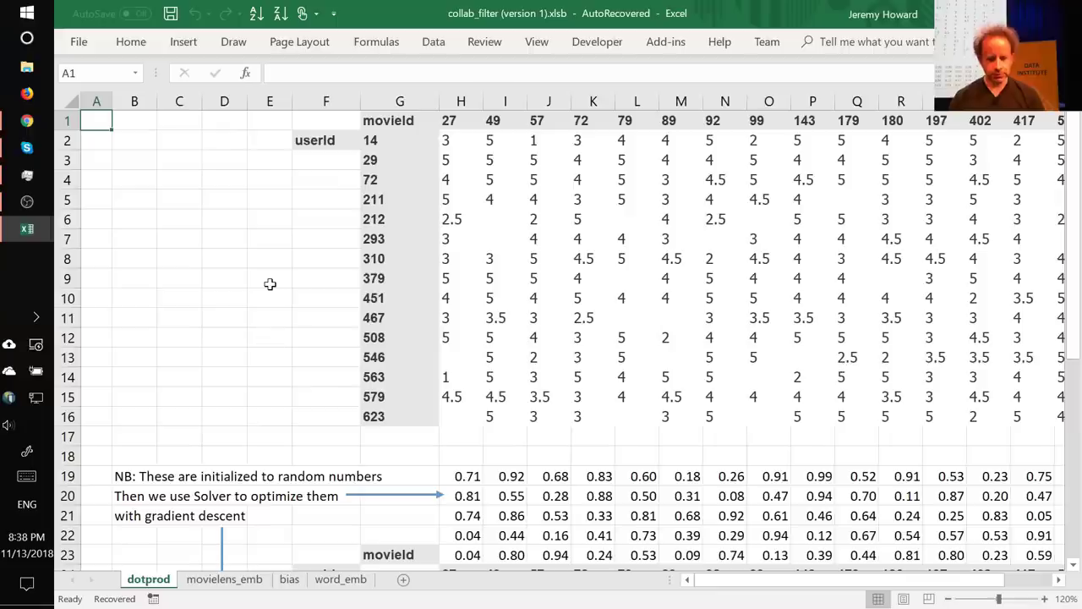
Step: Highlight the block of user weights in columns B to F on the dotprod sheet, and user 211's row B28:F28
{"action": "scroll", "coordinate": [270, 284], "scroll_direction": "down", "scroll_amount": 5}
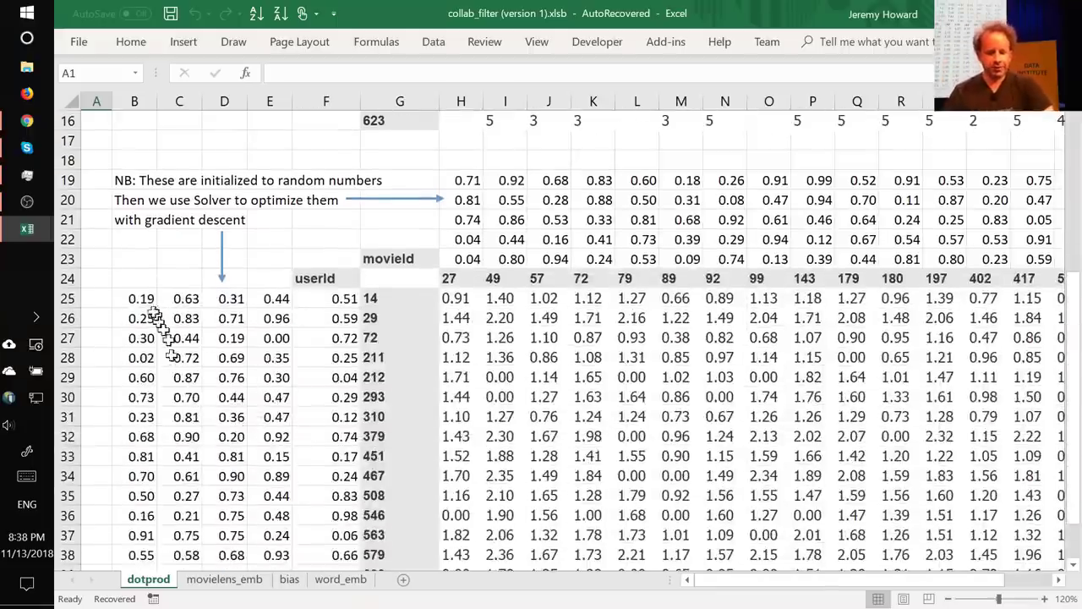
{"action": "left_click_drag", "start_coordinate": [131, 298], "coordinate": [313, 476]}
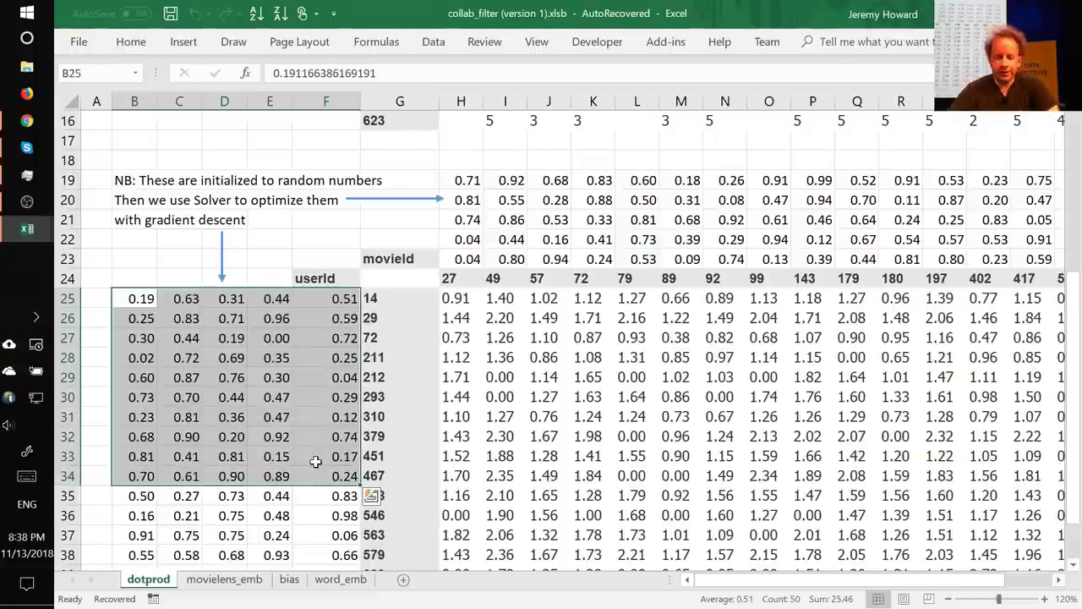
{"action": "left_click", "coordinate": [384, 361]}
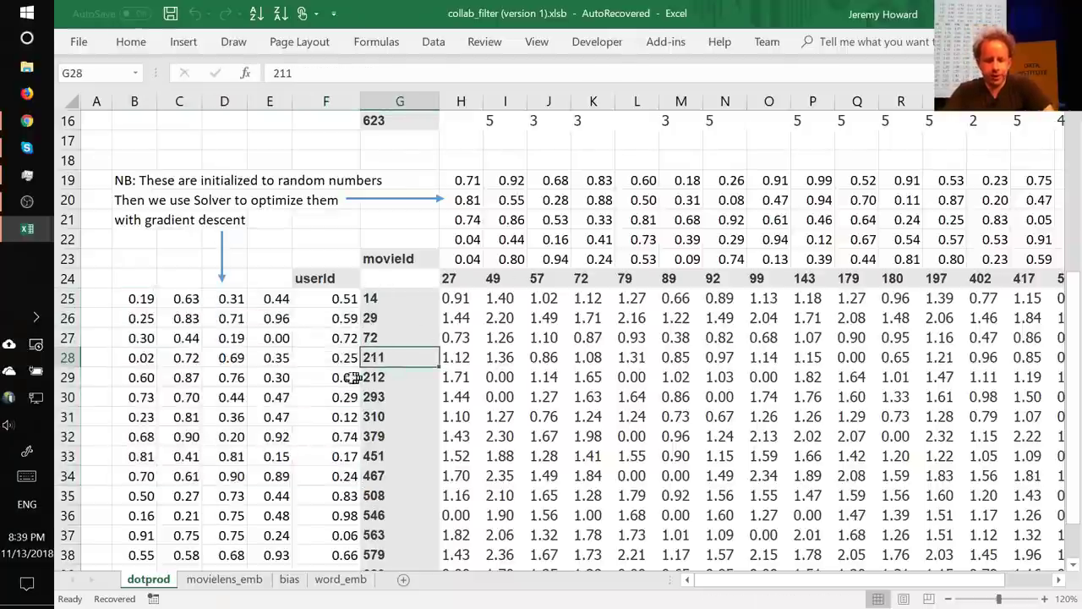
{"action": "left_click_drag", "start_coordinate": [346, 361], "coordinate": [138, 359]}
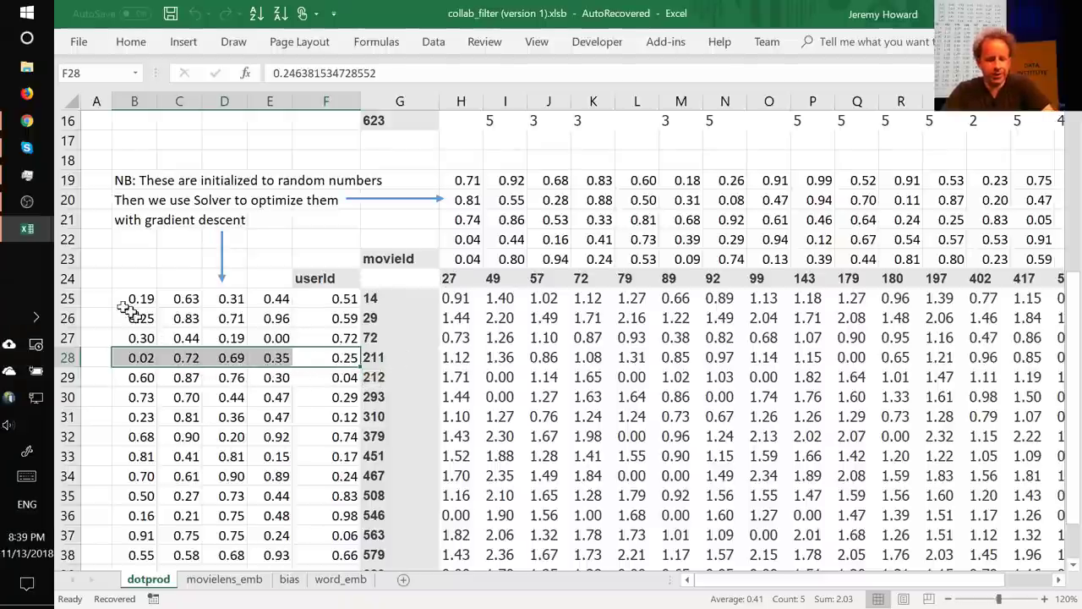
{"action": "left_click_drag", "start_coordinate": [133, 300], "coordinate": [317, 475]}
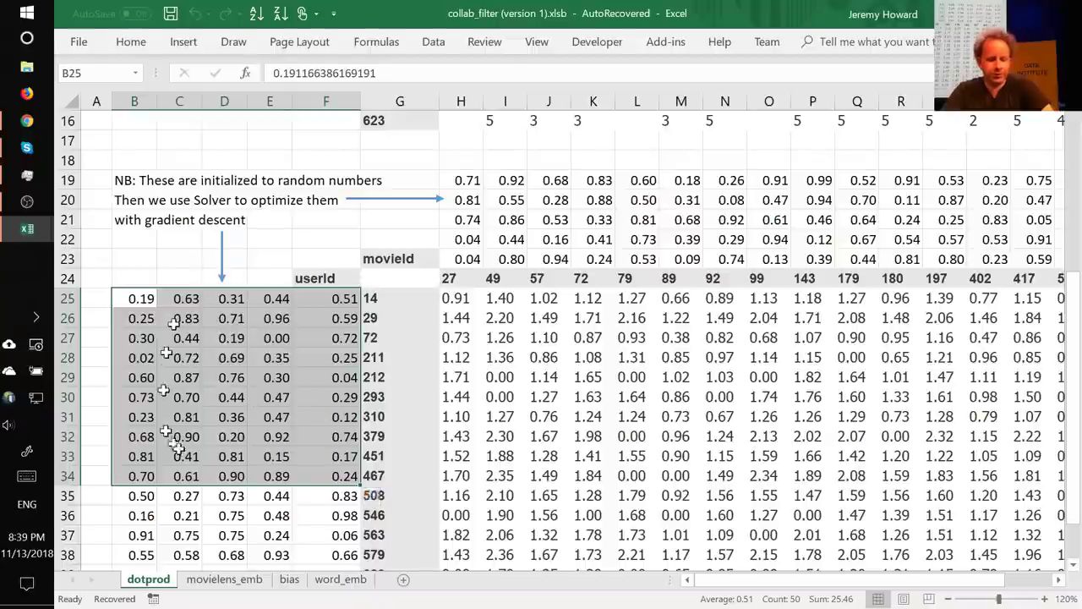
{"action": "left_click", "coordinate": [245, 437]}
{"action": "left_click_drag", "start_coordinate": [334, 297], "coordinate": [140, 497]}
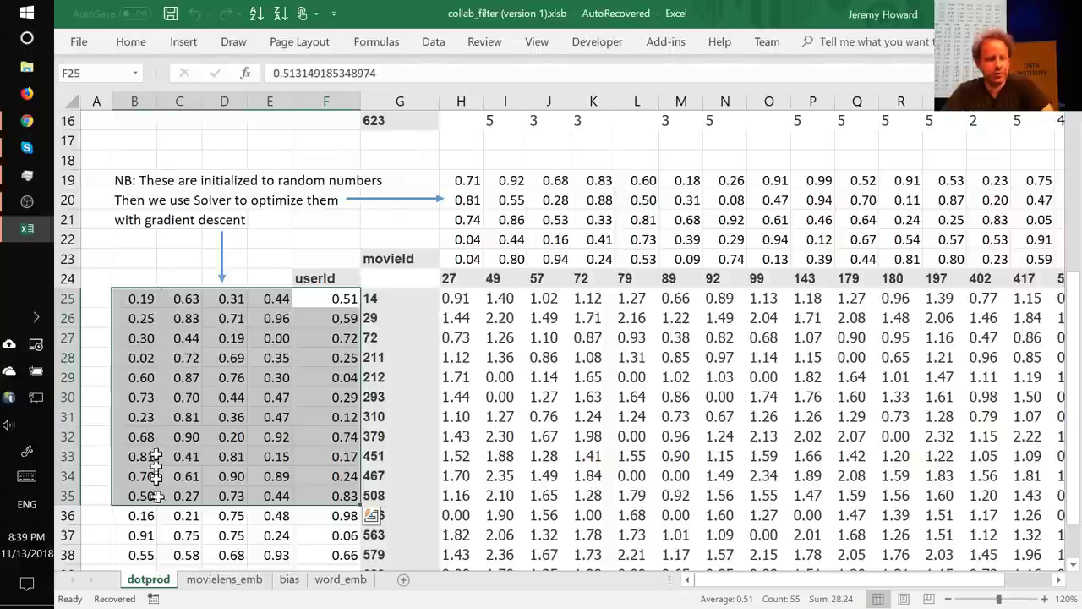
{"action": "left_click_drag", "start_coordinate": [331, 362], "coordinate": [135, 359]}
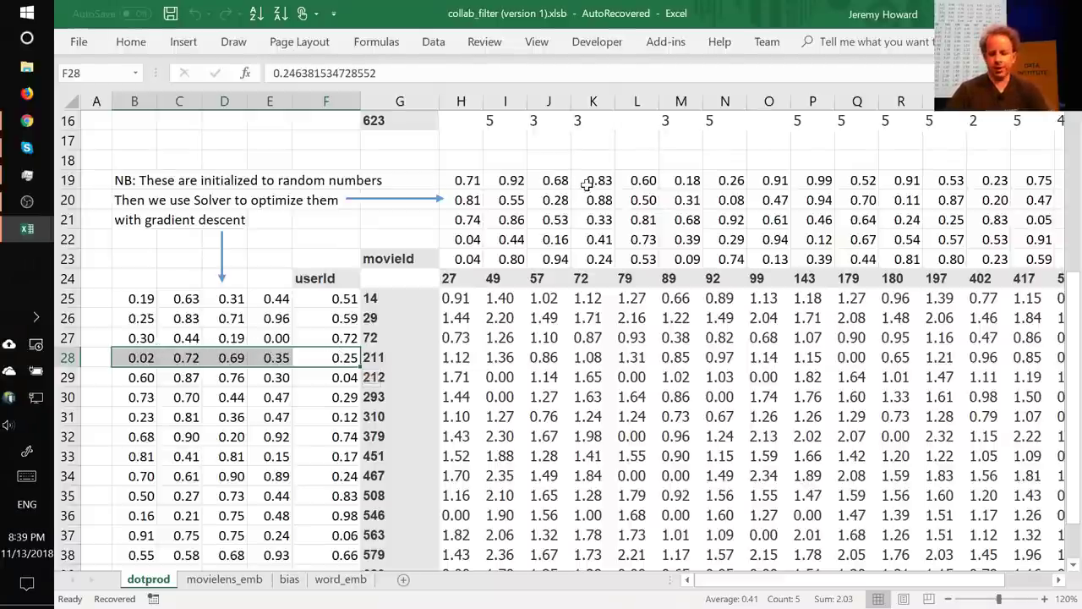
Step: Inspect the MMULT formula in K30, and highlight its two inputs: movie 72's weights K19:K23 and user 293's weights B30:F30
{"action": "left_click_drag", "start_coordinate": [587, 185], "coordinate": [596, 258]}
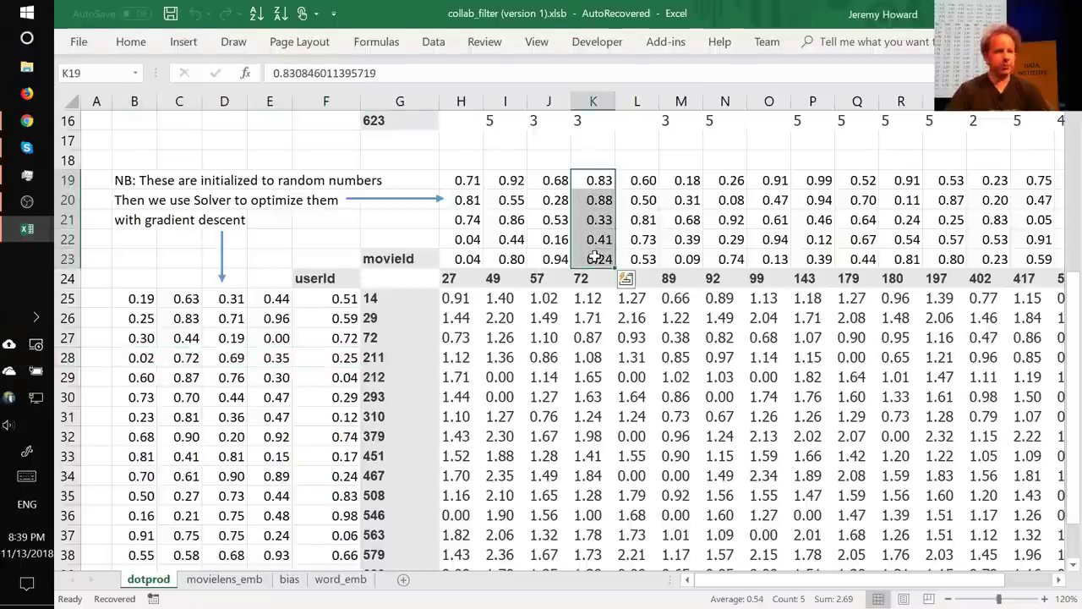
{"action": "left_click", "coordinate": [586, 396]}
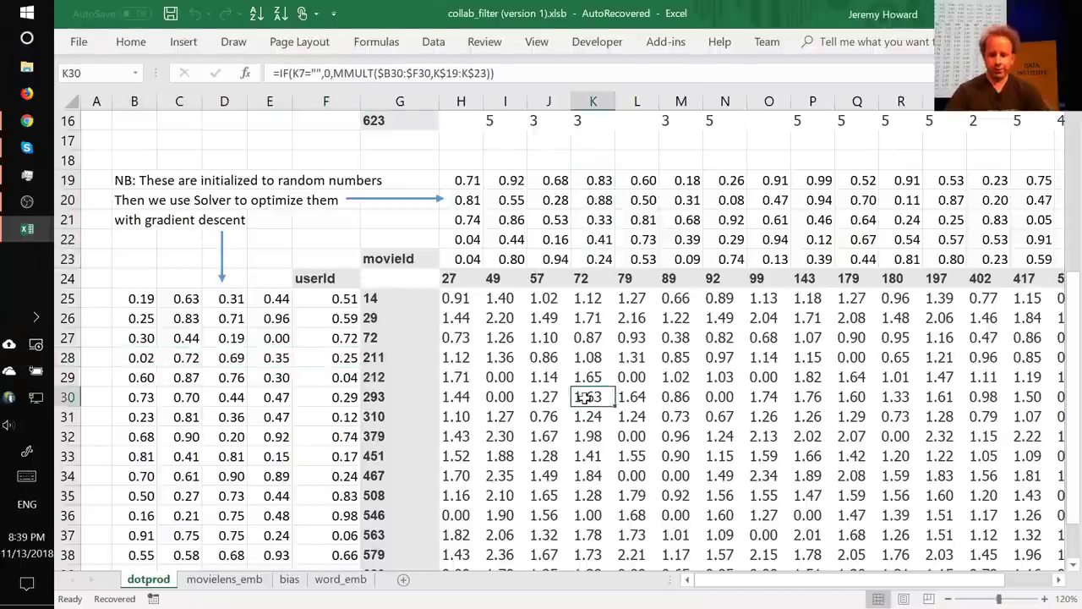
{"action": "double_click", "coordinate": [586, 397]}
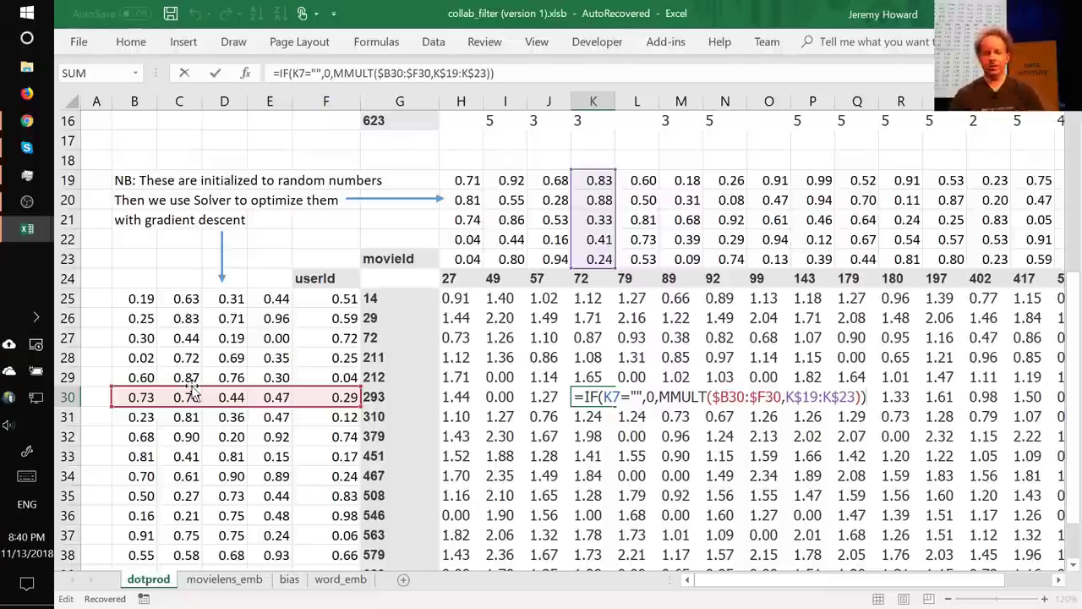
{"action": "key", "text": "ctrl+Return"}
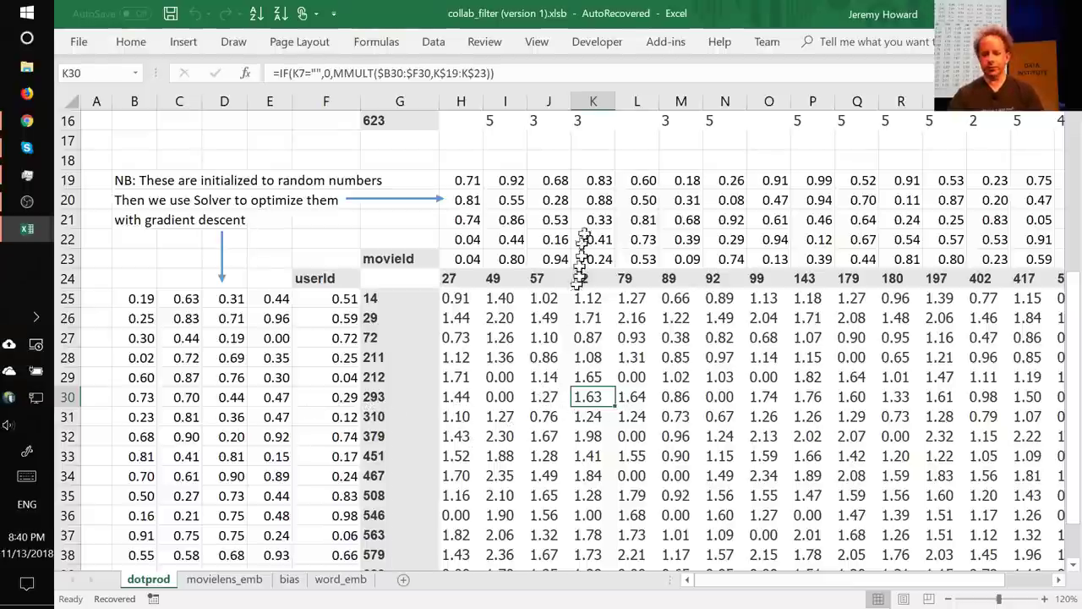
{"action": "left_click_drag", "start_coordinate": [582, 180], "coordinate": [593, 258]}
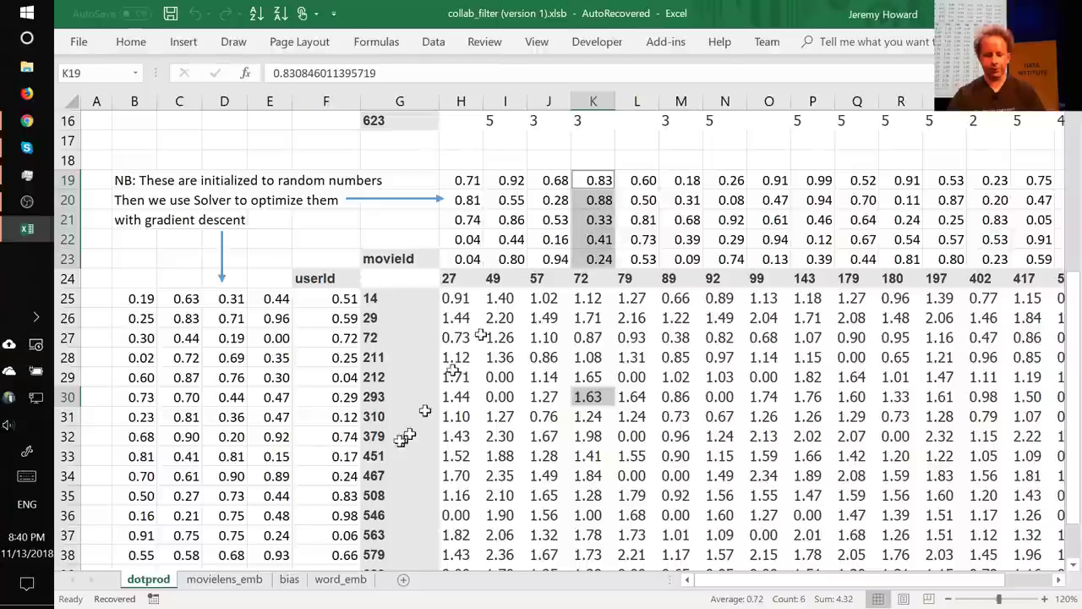
{"action": "left_click_drag", "start_coordinate": [338, 399], "coordinate": [143, 393]}
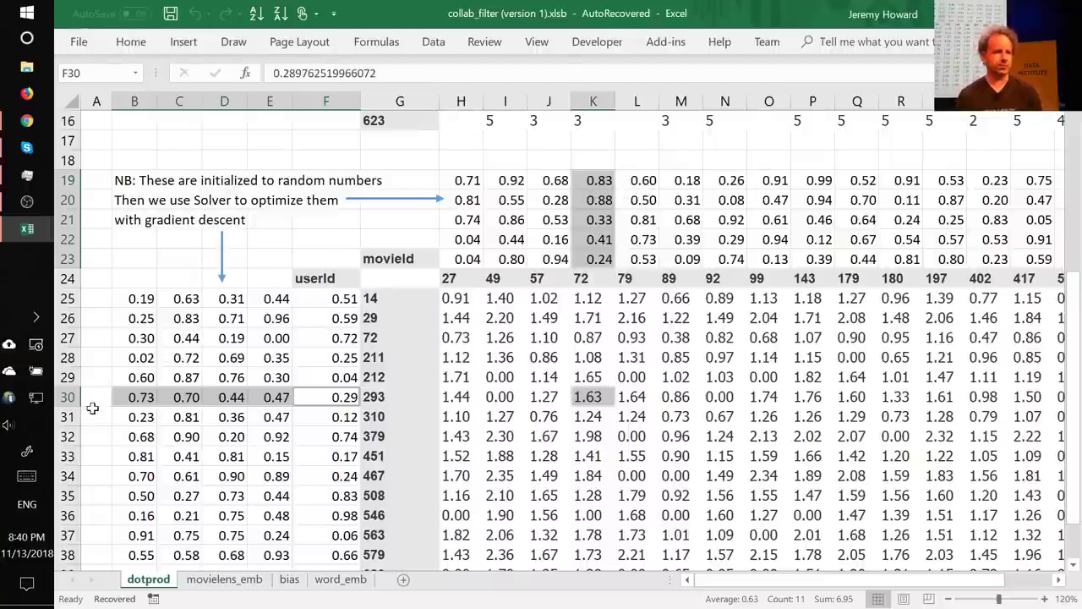
Step: Switch to vim, return from get_embedding to collab.py, and point out u_weight, i_weight, u_bias and i_bias in __init__
{"action": "key", "text": "ctrl+super+Right"}
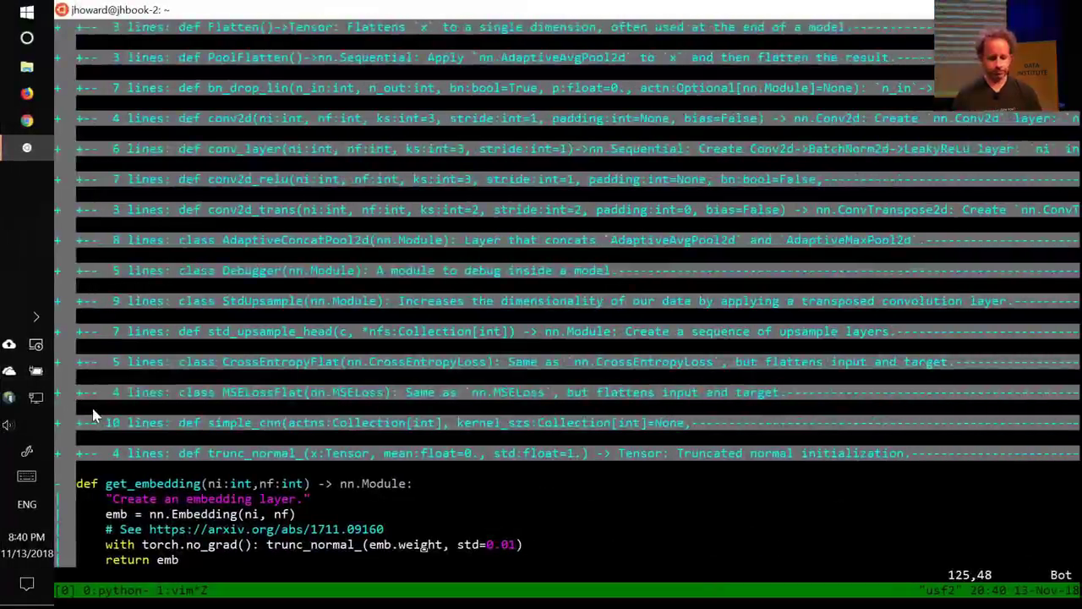
{"action": "key", "text": "ctrl+t"}
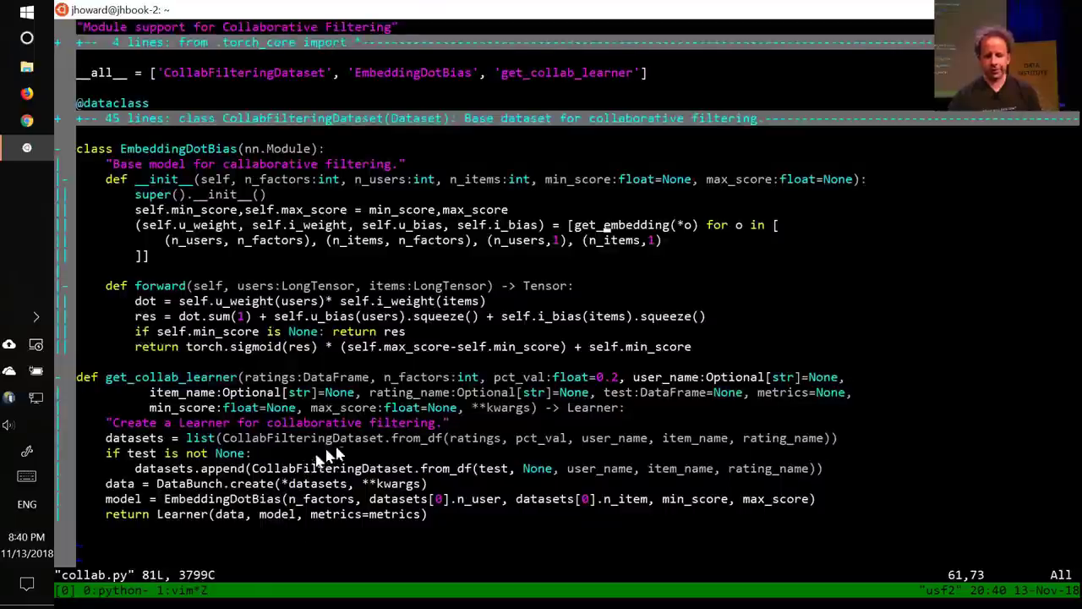
{"action": "left_click", "coordinate": [194, 226]}
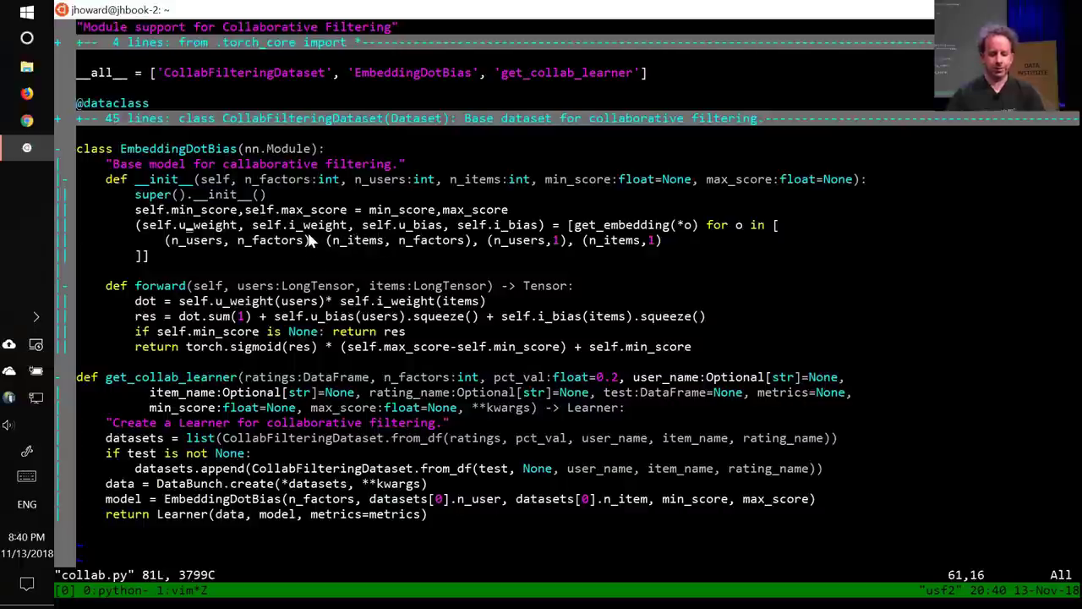
{"action": "left_click", "coordinate": [291, 228]}
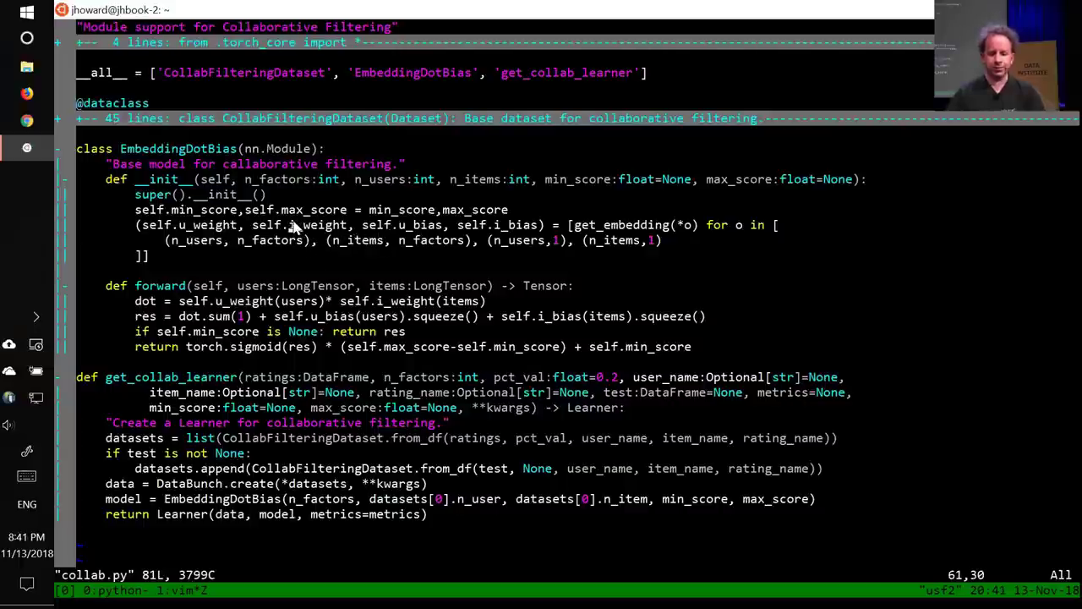
{"action": "left_click", "coordinate": [403, 228]}
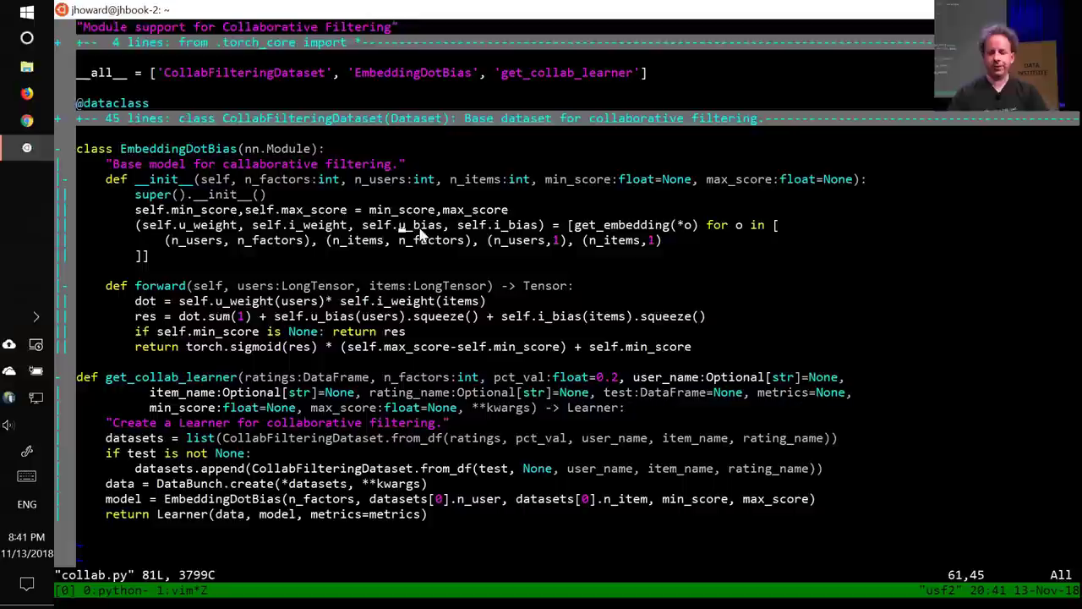
{"action": "left_click", "coordinate": [495, 227]}
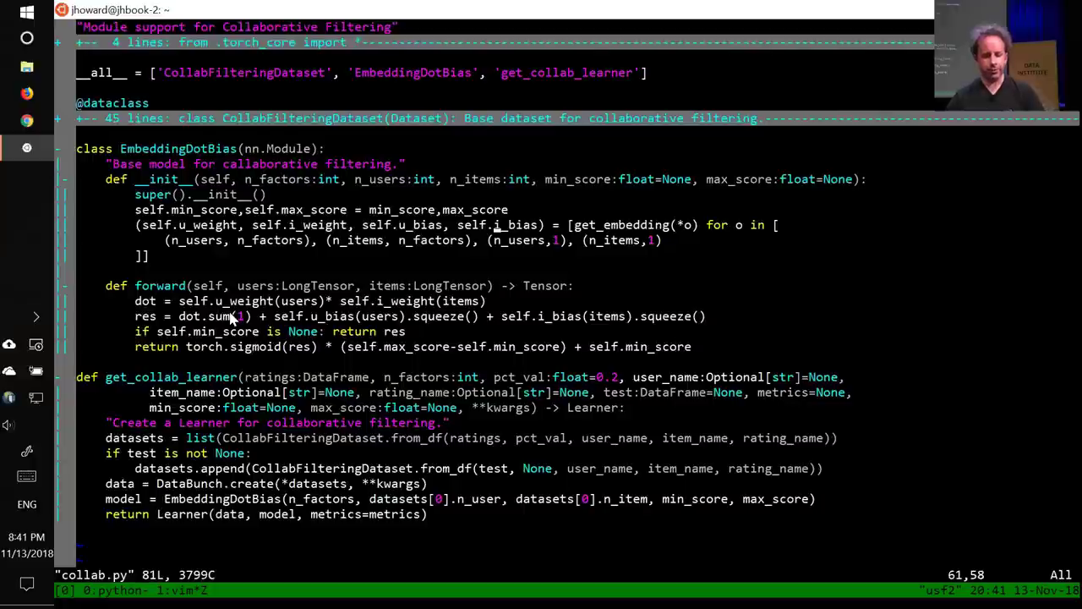
Step: Point out the dot calculation and the returned res in the forward method, and compare them with the dotprod sheet in Excel
{"action": "left_click", "coordinate": [199, 303]}
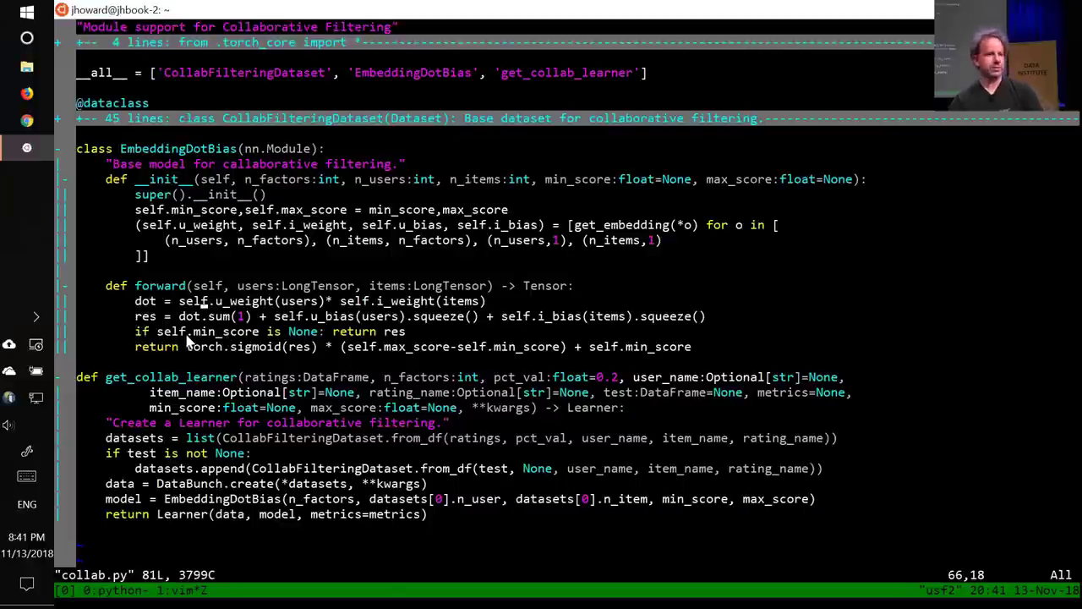
{"action": "left_click", "coordinate": [392, 333]}
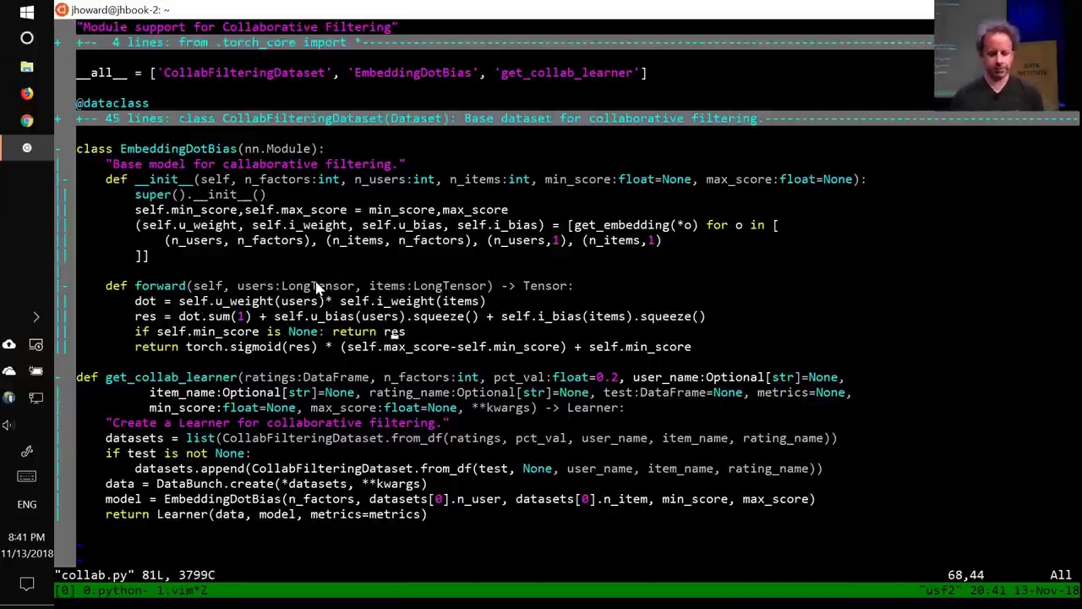
{"action": "key", "text": "alt+Tab"}
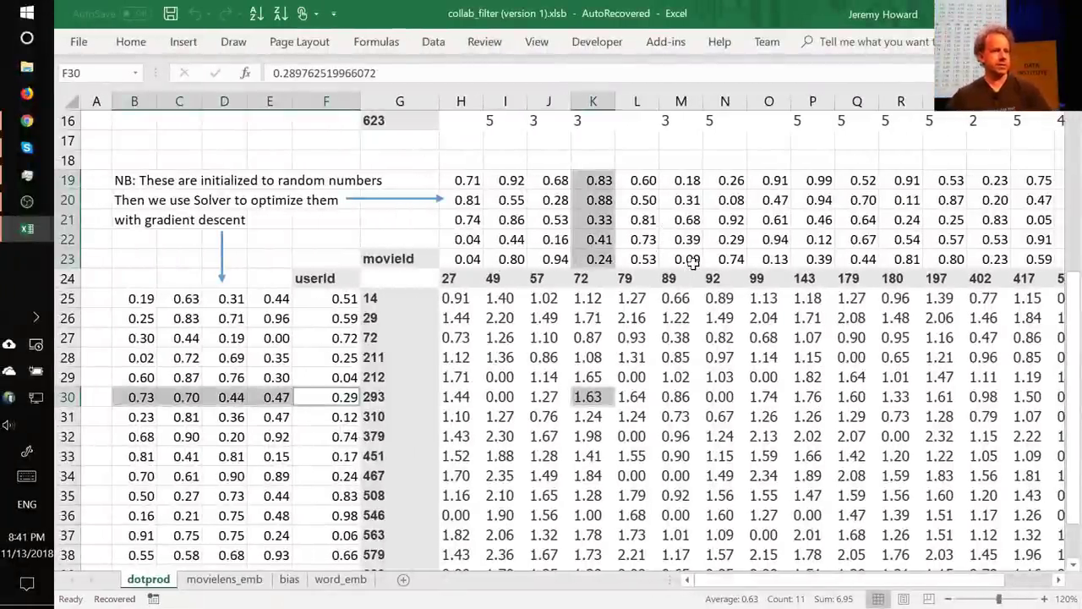
{"action": "key", "text": "Left"}
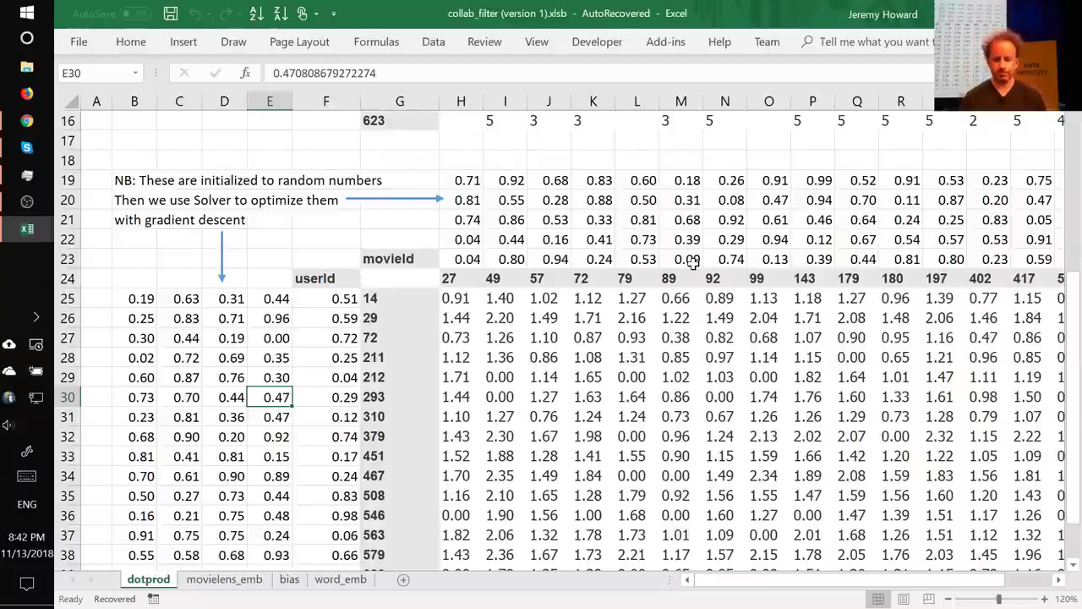
{"action": "key", "text": "alt+Tab"}
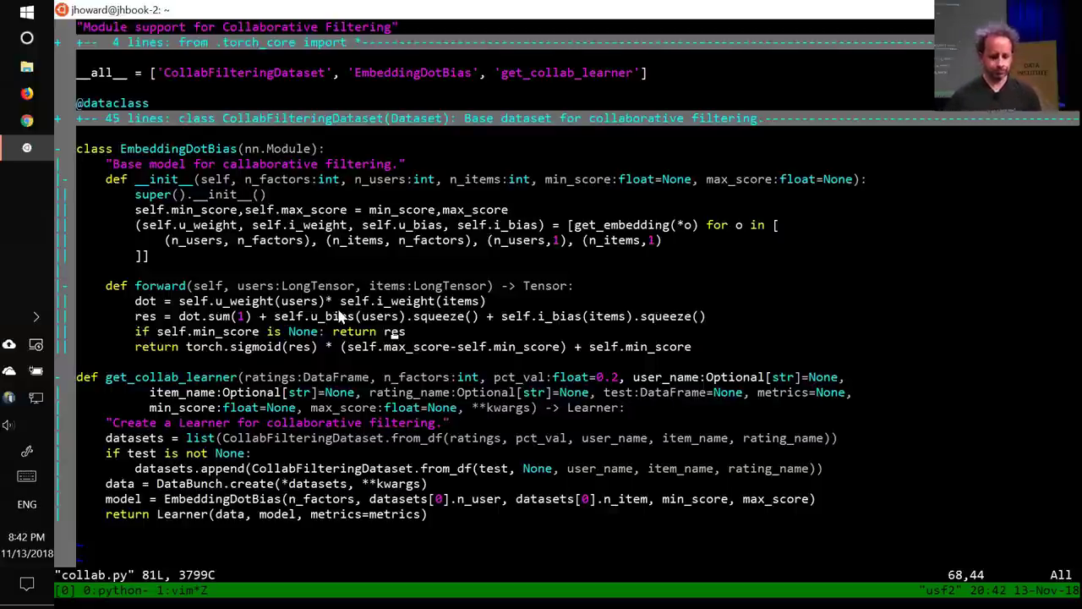
Step: Open a blank Windows Ink sketch and draw pencil horizontal and vertical axes, with a blue line just below the horizontal one
{"action": "key", "text": "alt+Tab"}
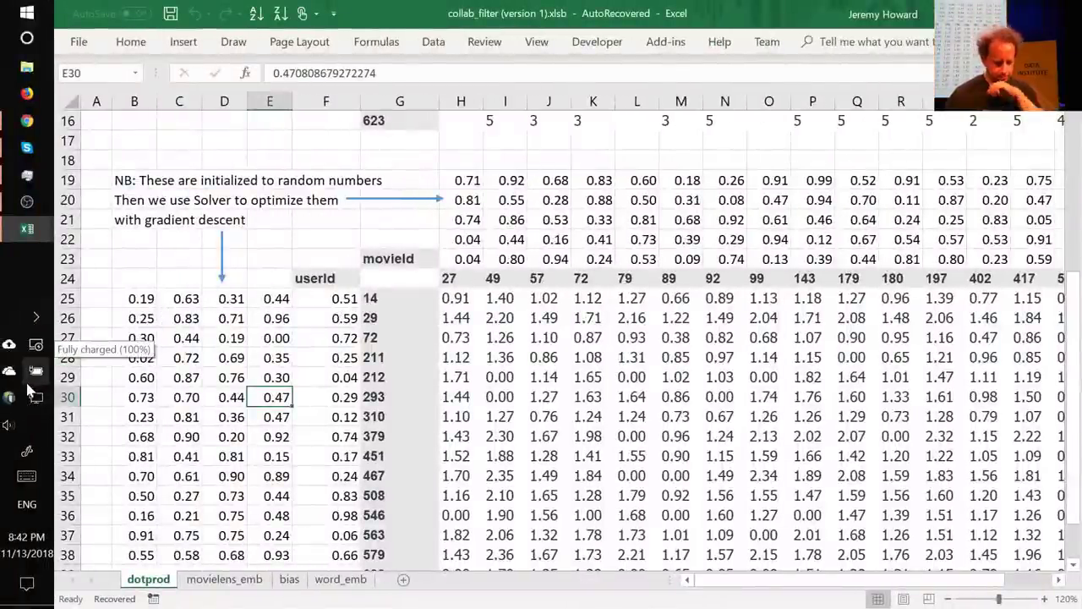
{"action": "key", "text": "super+w"}
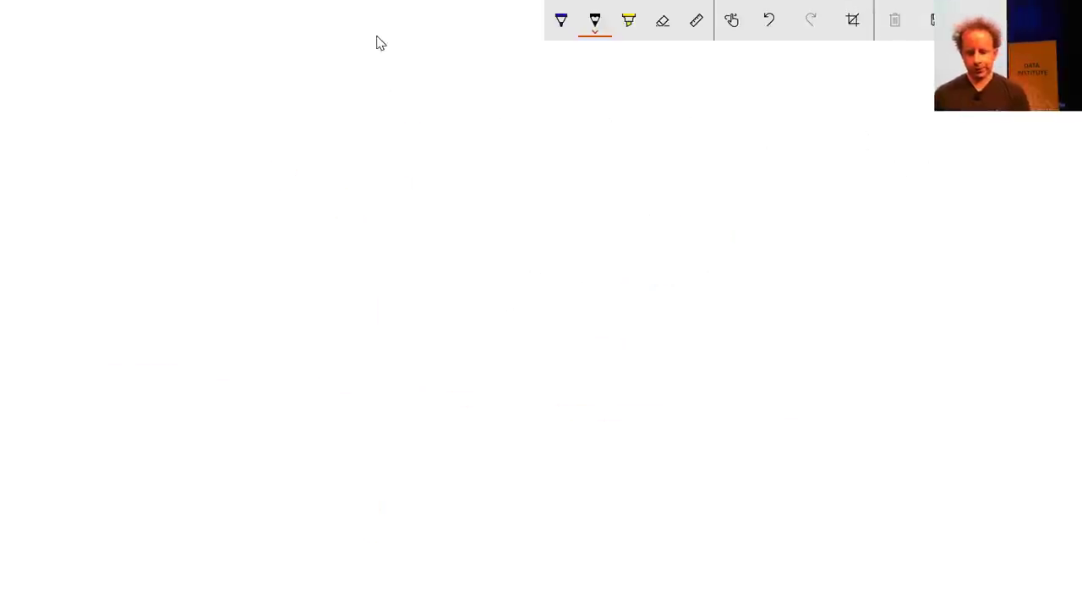
{"action": "left_click_drag", "start_coordinate": [859, 437], "coordinate": [161, 414]}
{"action": "left_click_drag", "start_coordinate": [389, 69], "coordinate": [395, 546]}
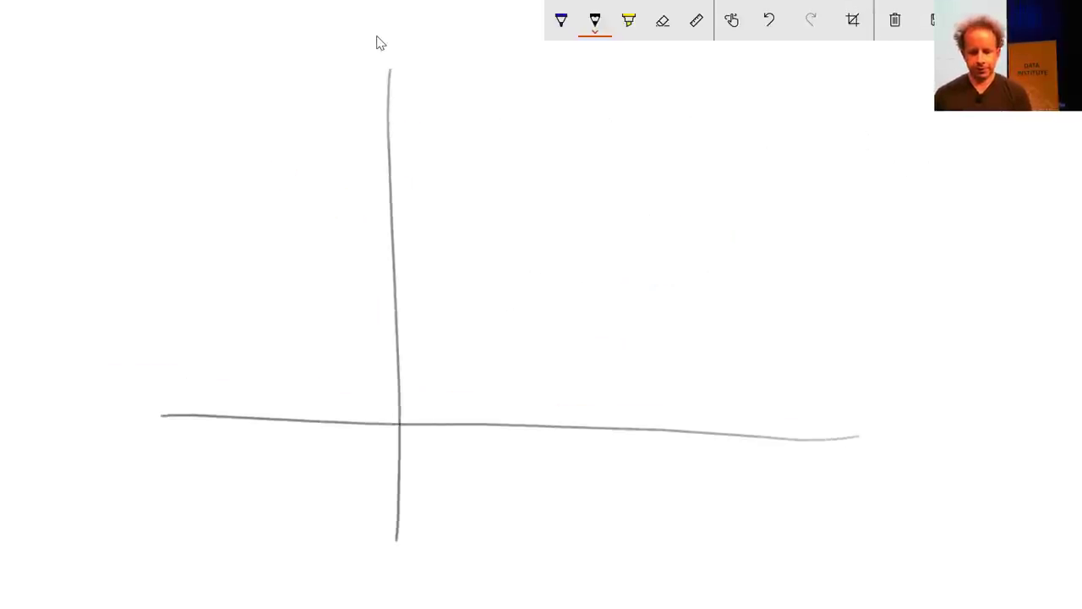
{"action": "left_click", "coordinate": [562, 20]}
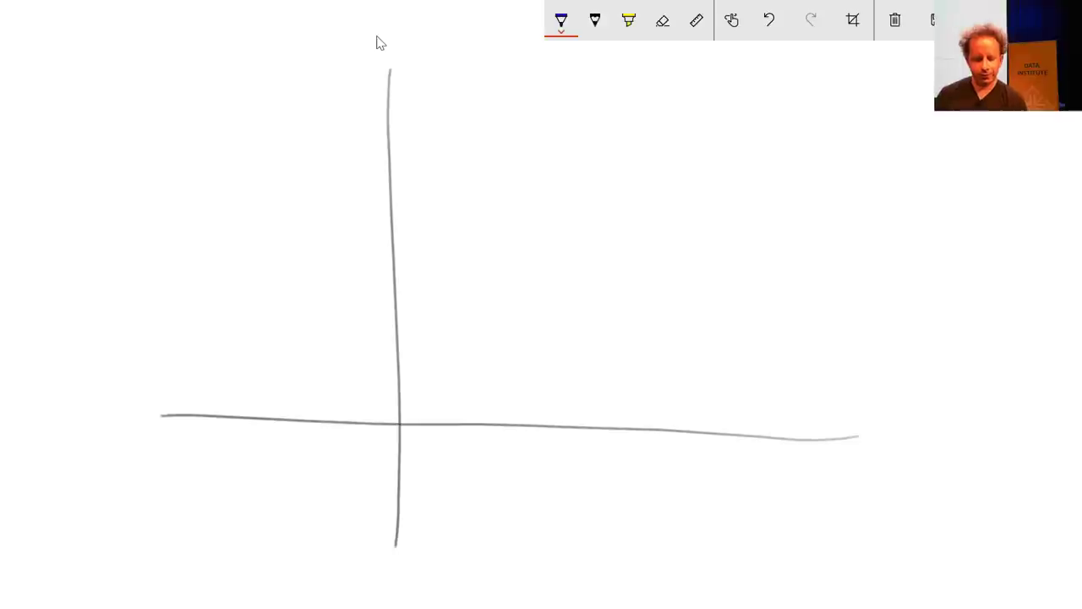
{"action": "mouse_move", "coordinate": [201, 437]}
{"action": "left_mouse_down"}
{"action": "mouse_move", "coordinate": [737, 447]}
{"action": "mouse_move", "coordinate": [902, 463]}
{"action": "left_mouse_up"}
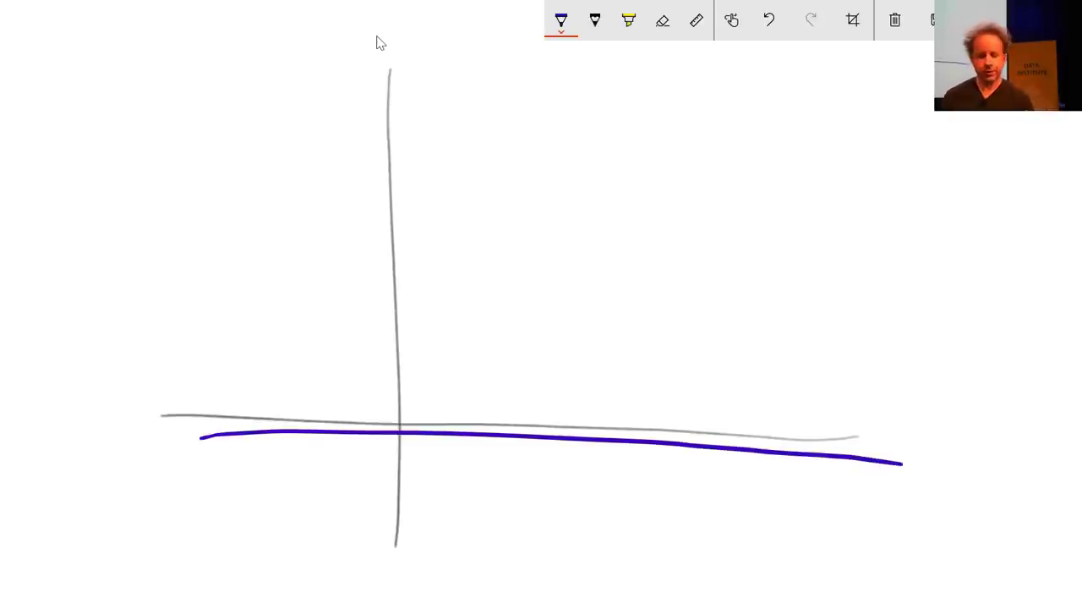
Step: Mark 5 on the vertical axis and 0 at the origin, and draw an S-shaped sigmoid curve levelling off near 5
{"action": "left_click_drag", "start_coordinate": [398, 144], "coordinate": [329, 154]}
{"action": "left_click_drag", "start_coordinate": [328, 133], "coordinate": [357, 131]}
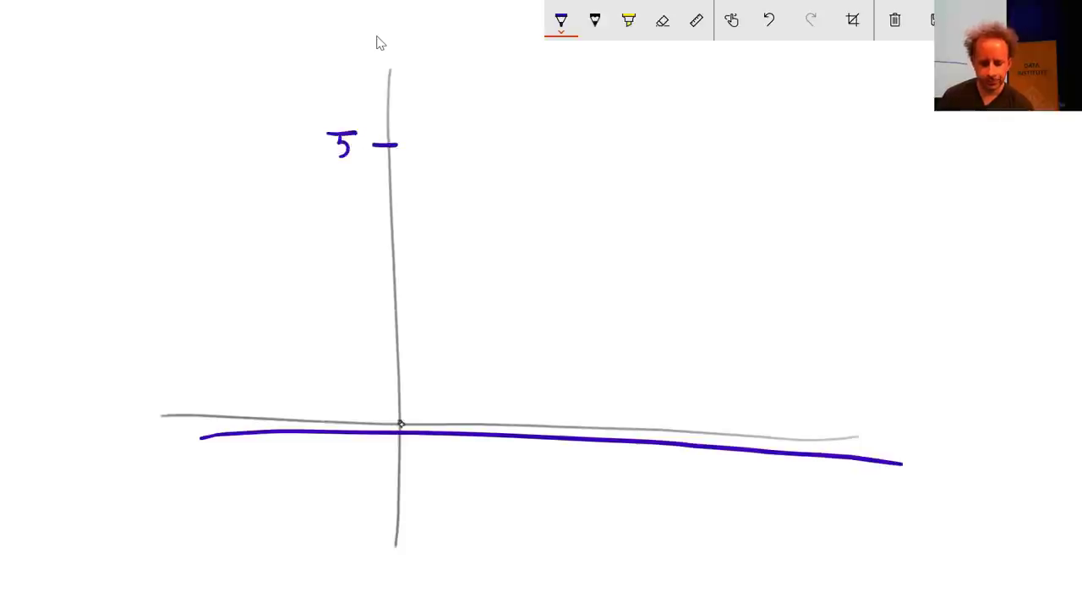
{"action": "mouse_move", "coordinate": [406, 412]}
{"action": "left_mouse_down"}
{"action": "mouse_move", "coordinate": [403, 428]}
{"action": "mouse_move", "coordinate": [407, 413]}
{"action": "left_mouse_up"}
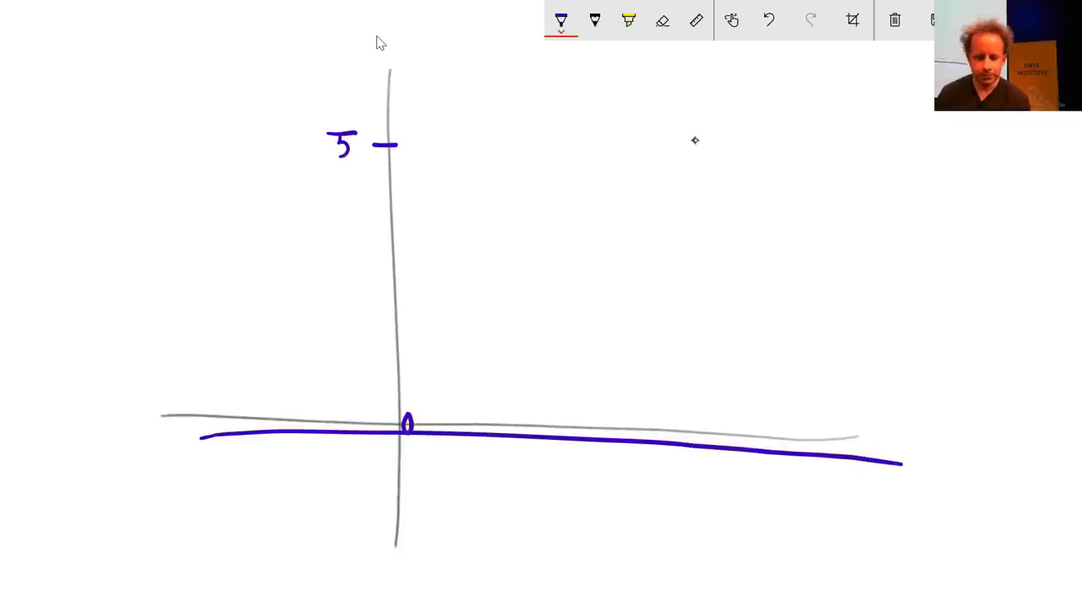
{"action": "mouse_move", "coordinate": [695, 140]}
{"action": "left_mouse_down"}
{"action": "mouse_move", "coordinate": [560, 159]}
{"action": "mouse_move", "coordinate": [473, 191]}
{"action": "mouse_move", "coordinate": [345, 342]}
{"action": "mouse_move", "coordinate": [267, 390]}
{"action": "mouse_move", "coordinate": [139, 400]}
{"action": "left_mouse_up"}
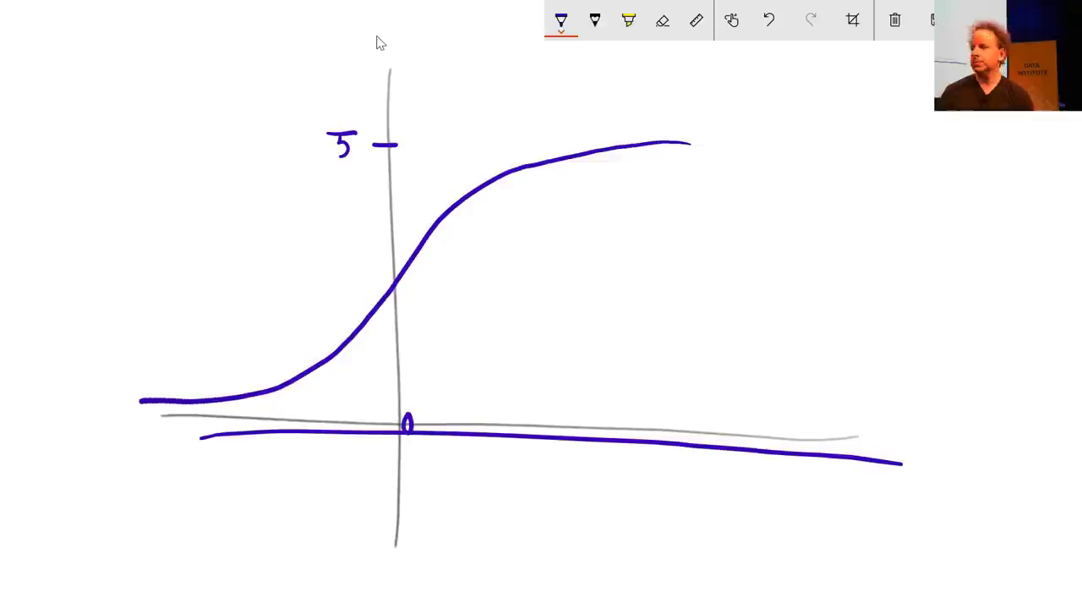